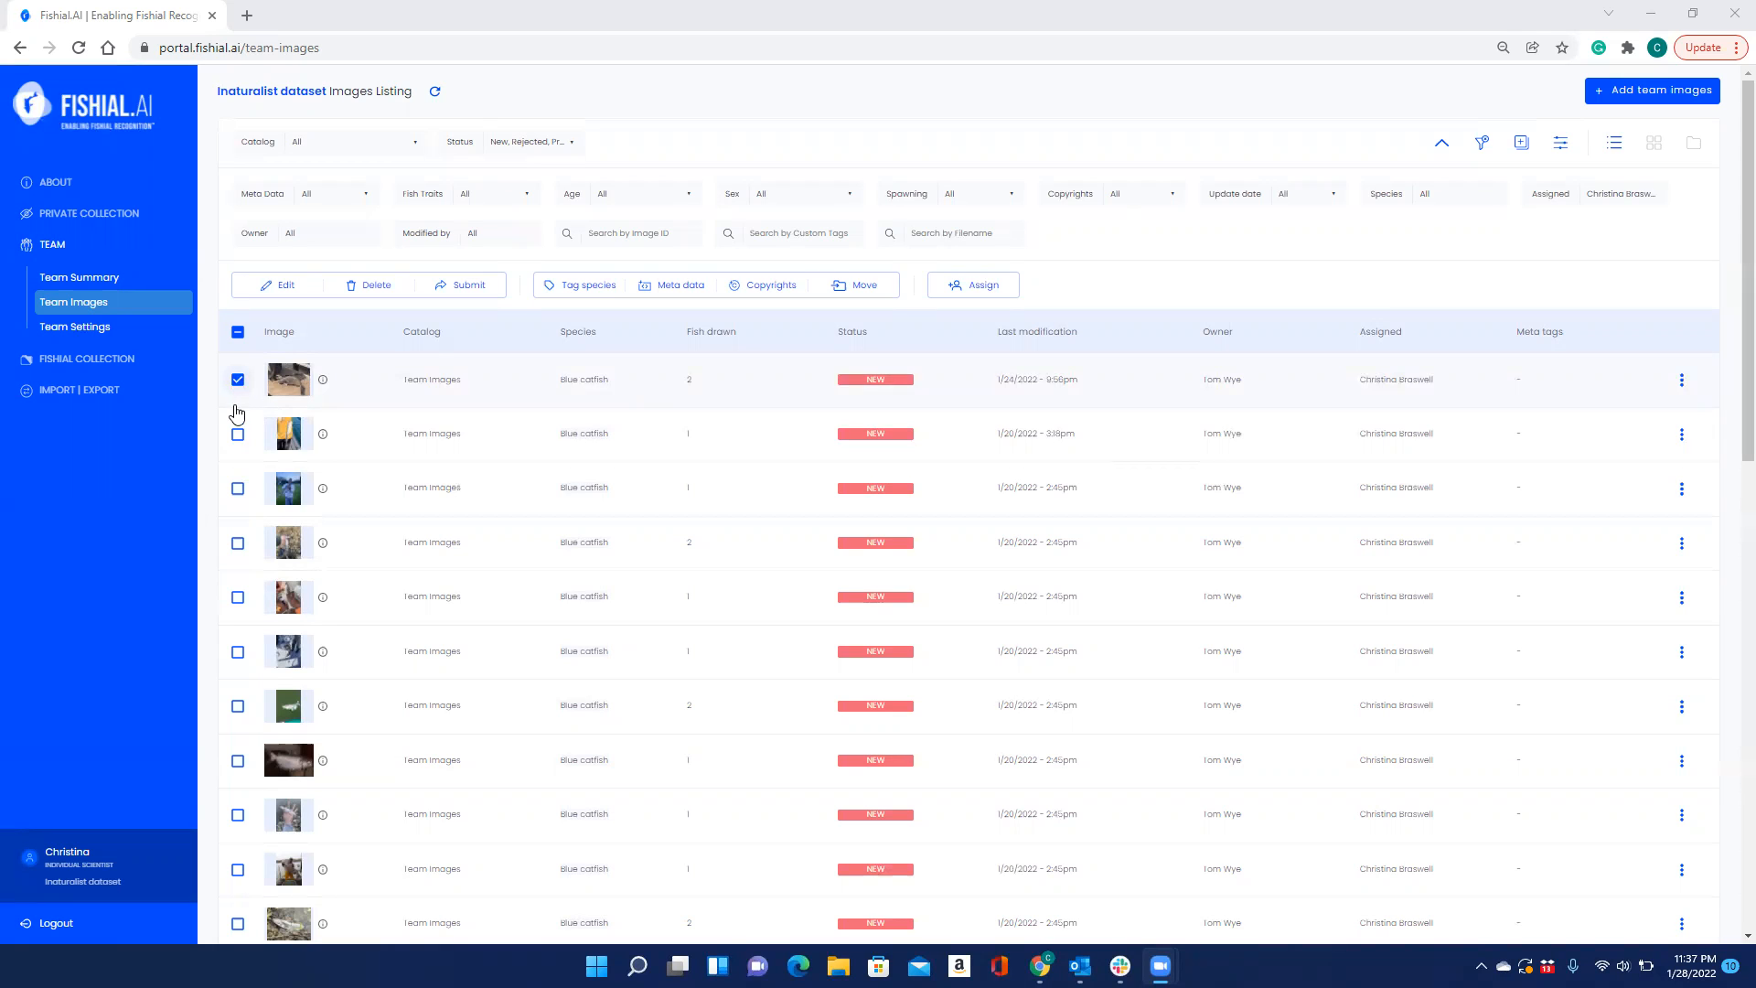
- Open the selected blue catfish images from the team listing in the editor
scroll(238, 398, down, 2)
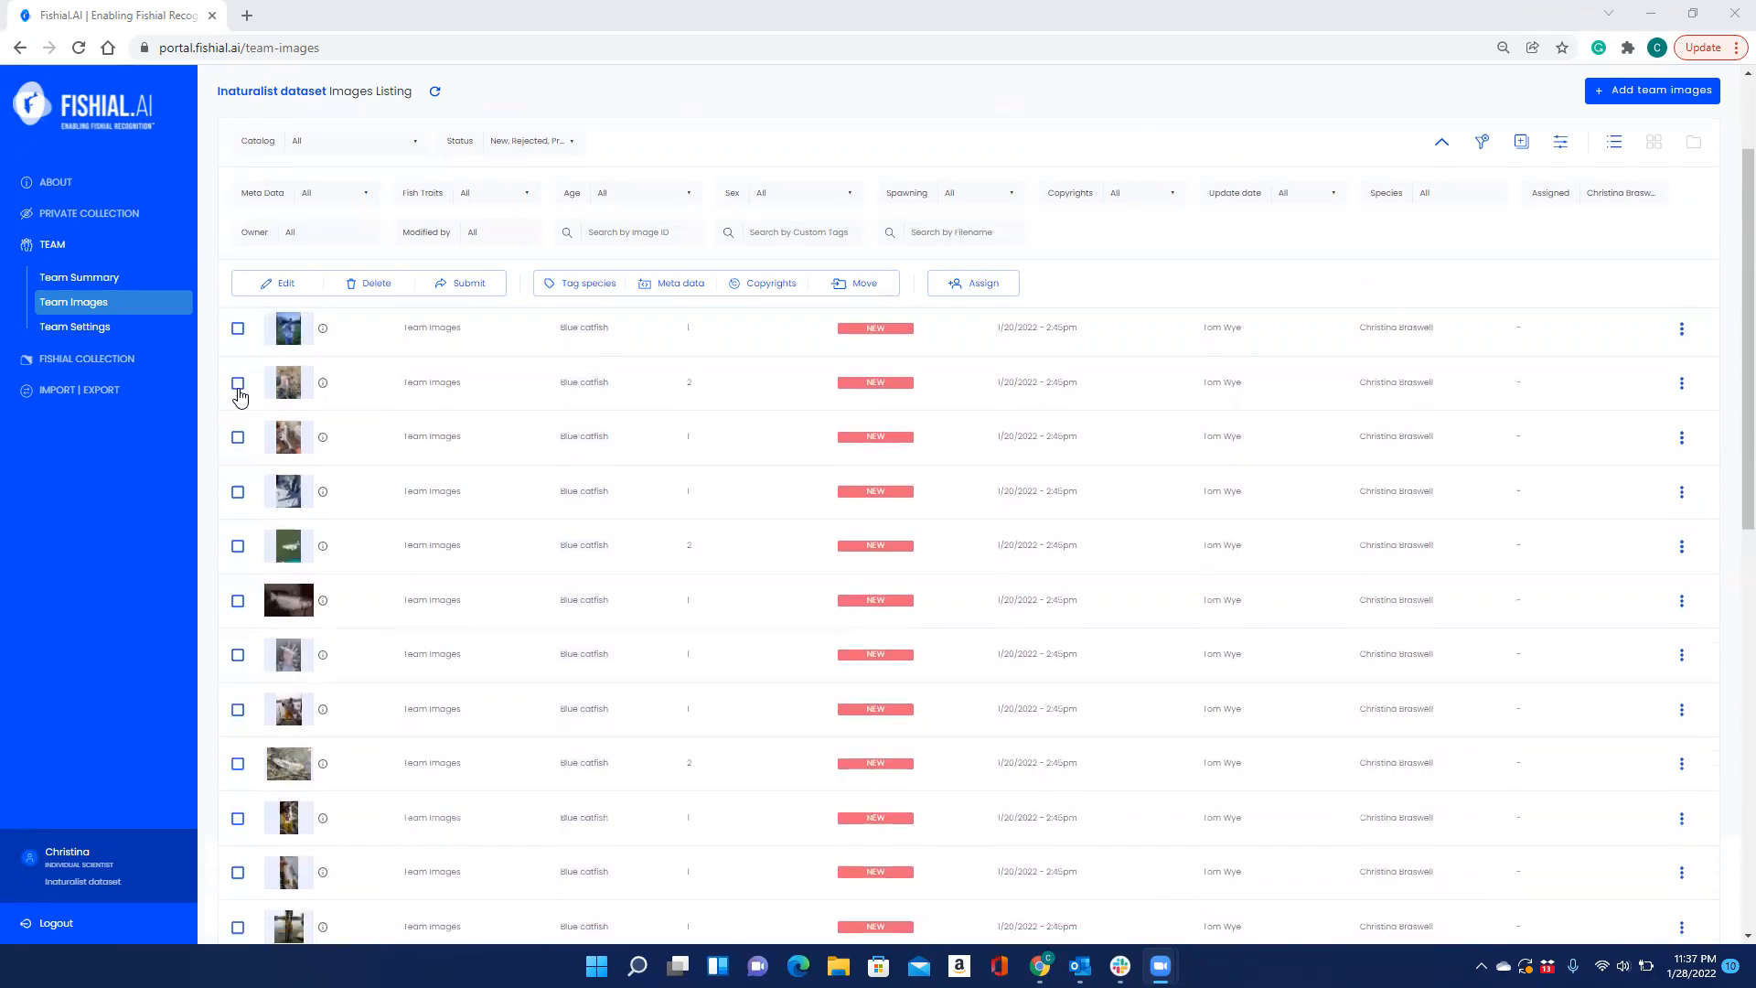
scroll(239, 396, down, 1)
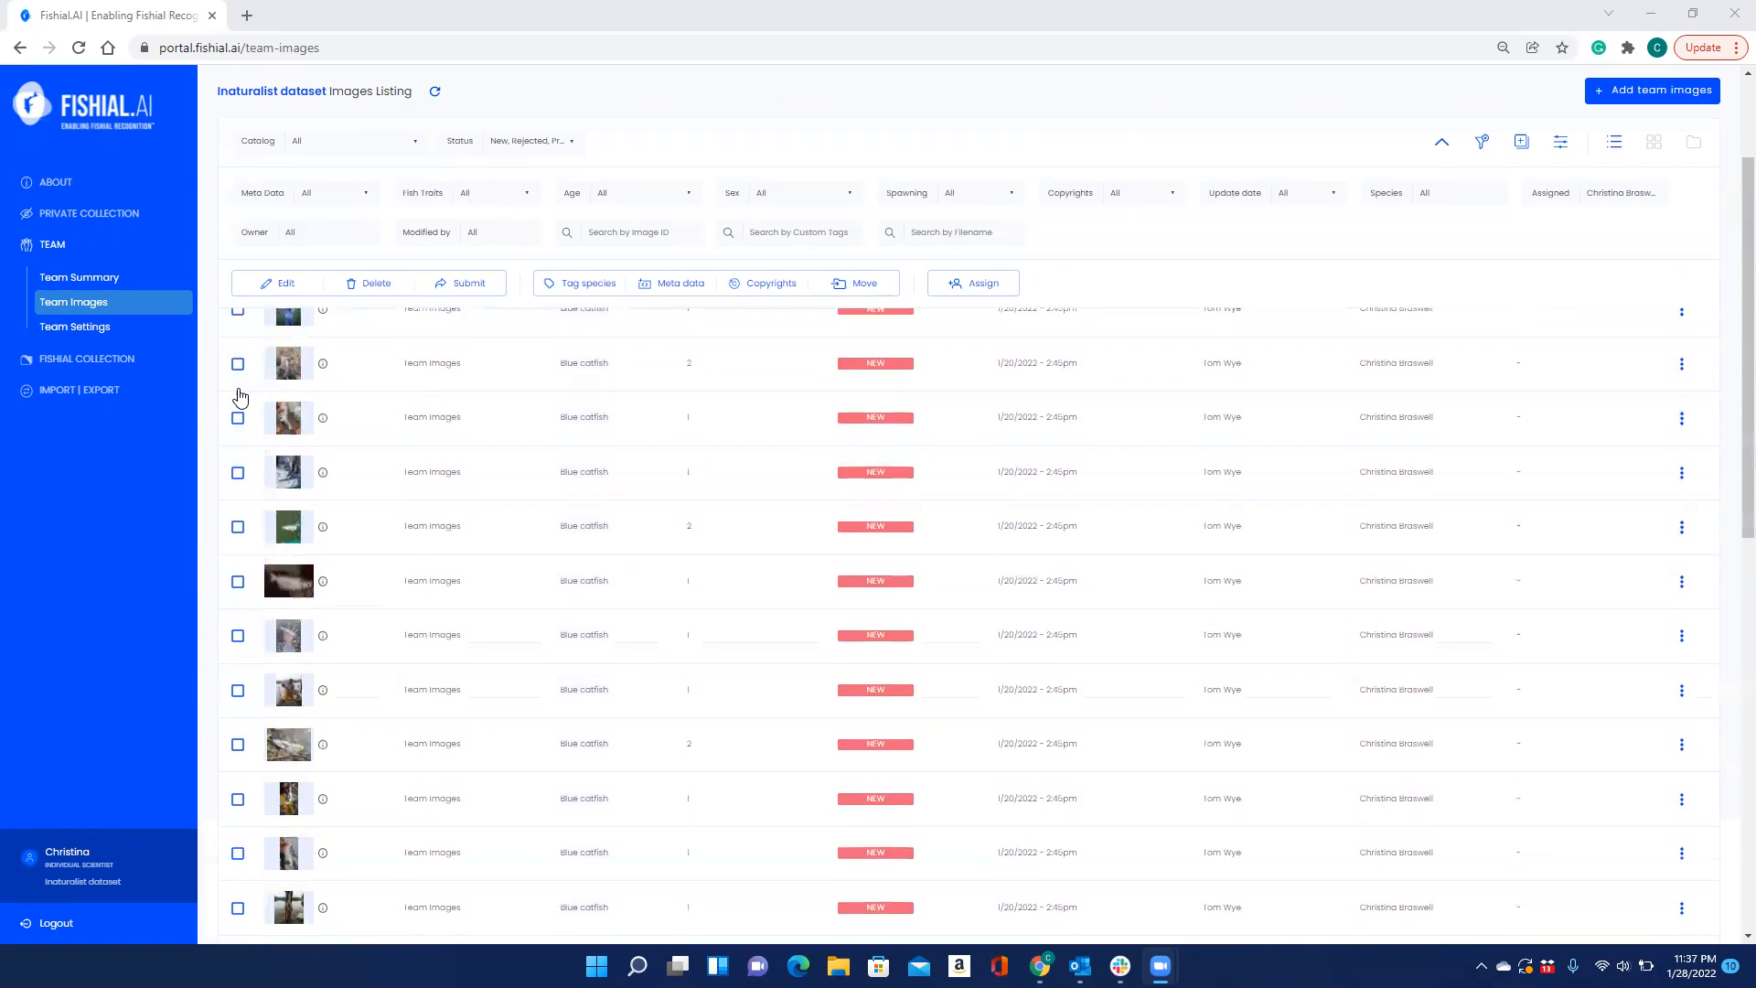
scroll(239, 396, up, 3)
click(291, 285)
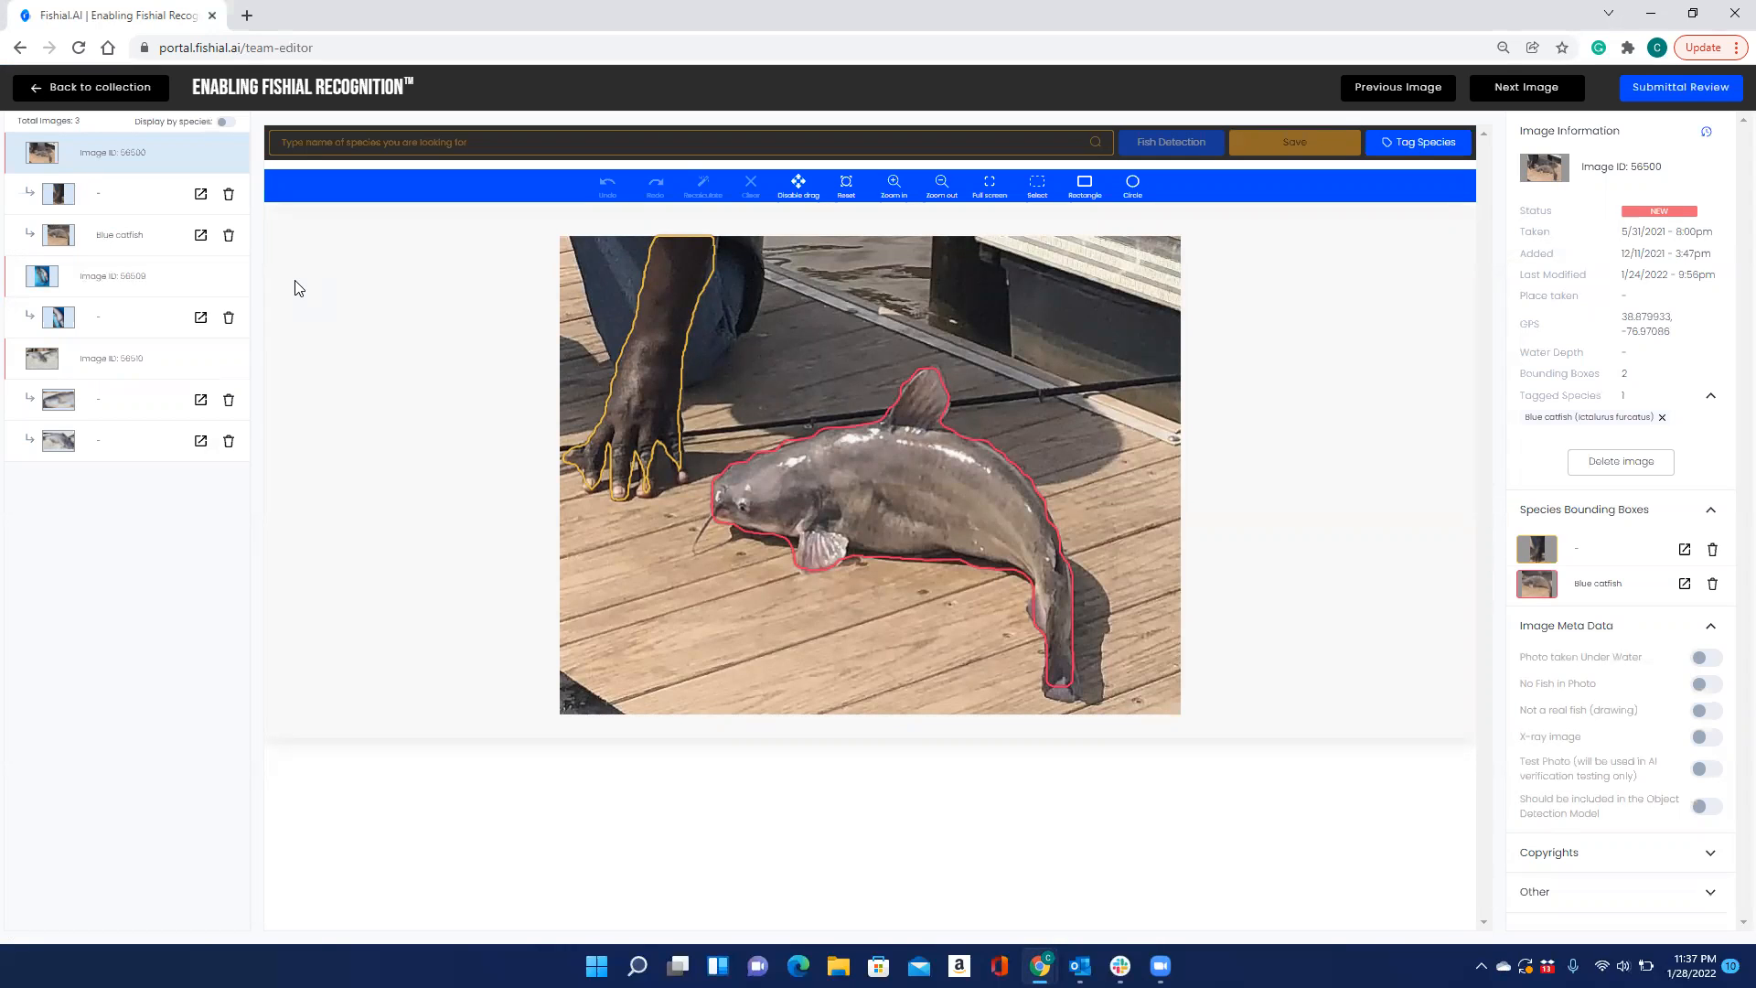
- Delete the outline around the hand in image 56500 and open image 56509
click(141, 200)
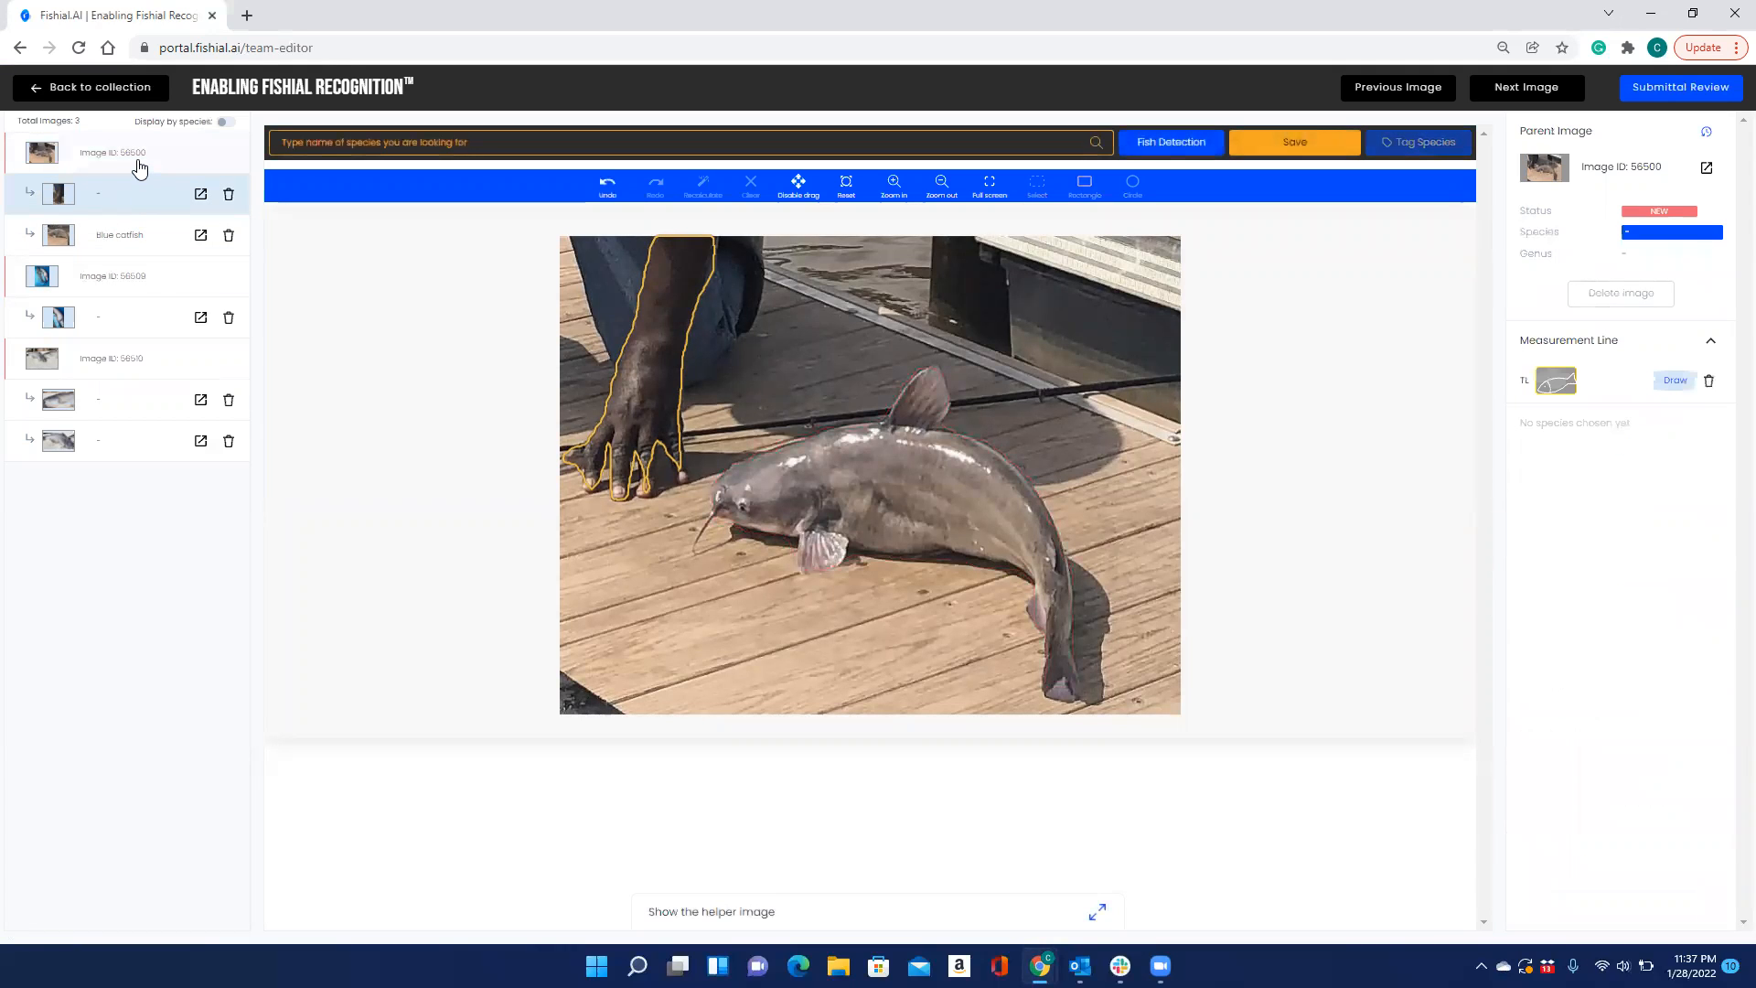
click(140, 168)
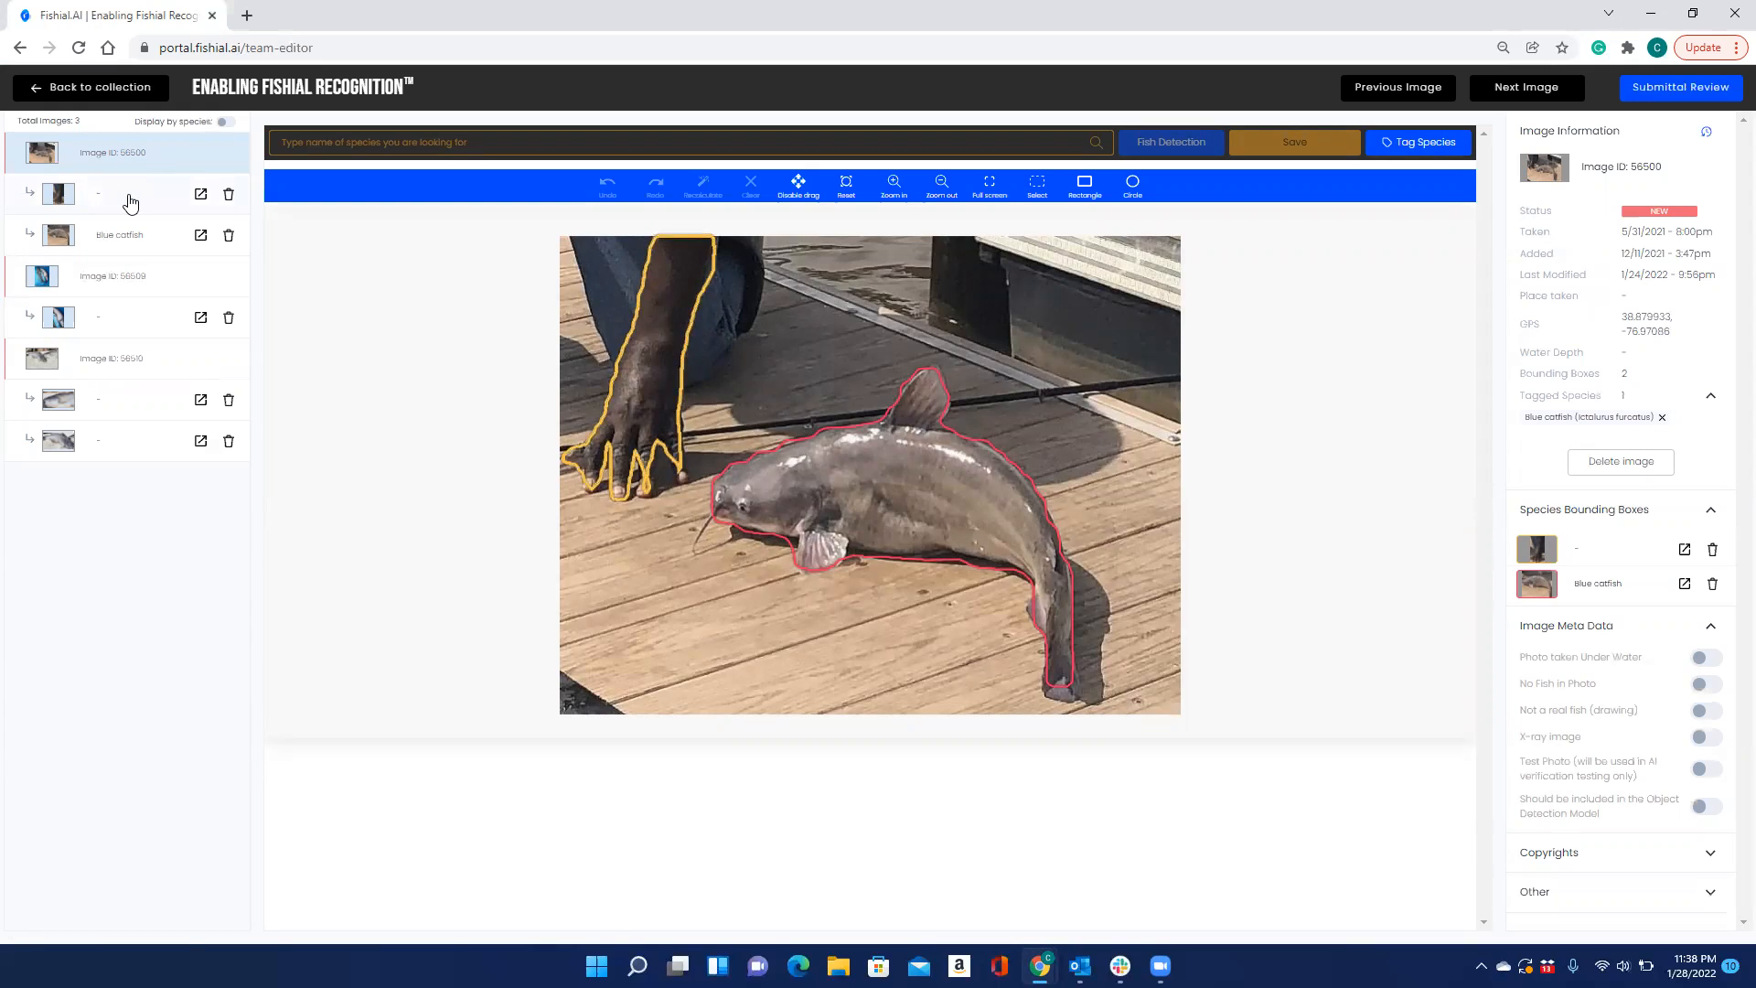
click(131, 203)
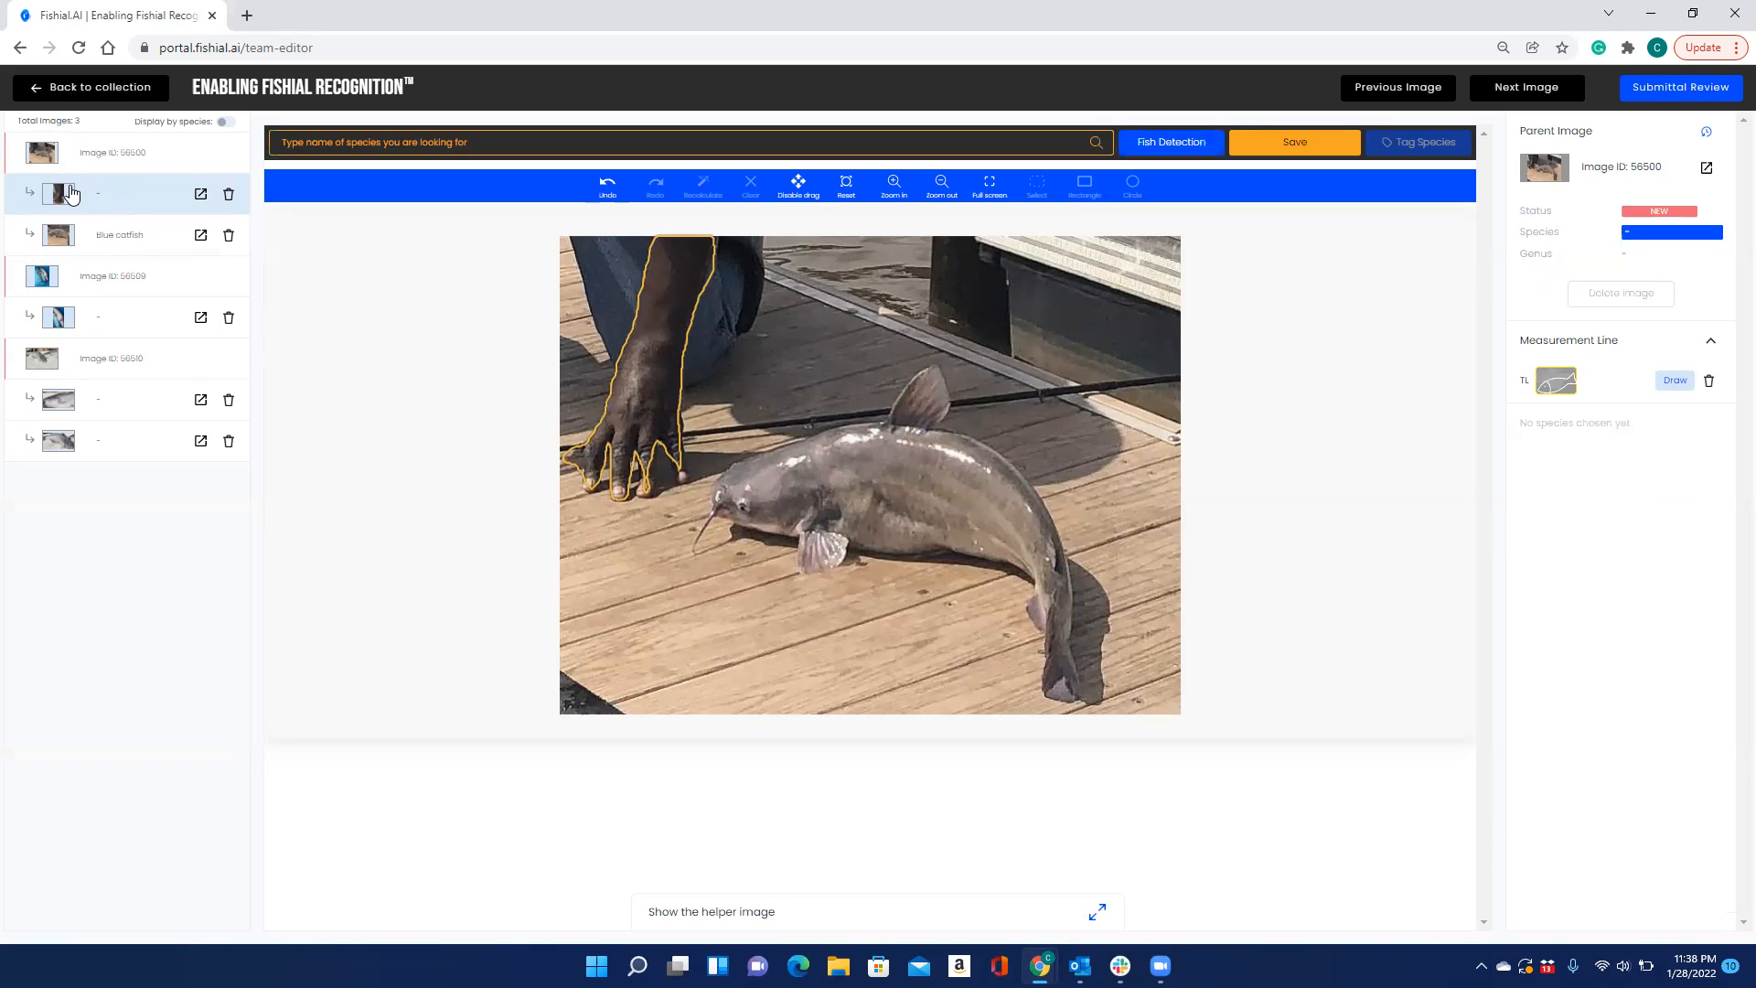
click(202, 196)
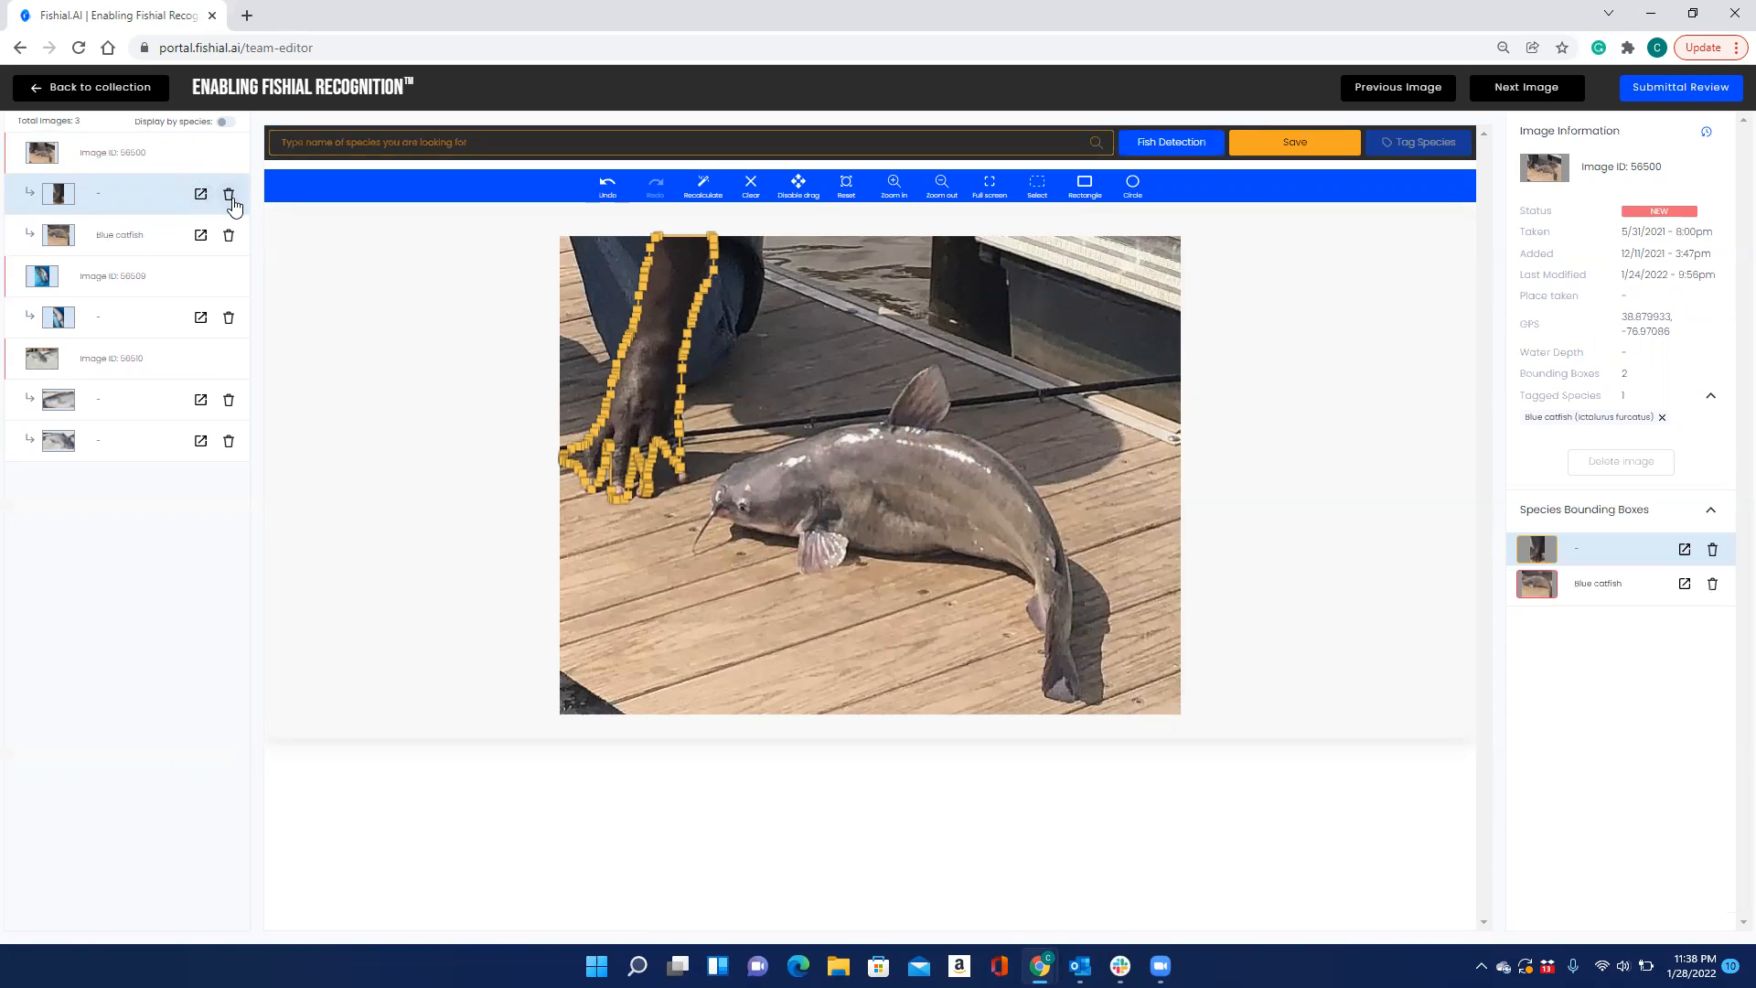
click(234, 205)
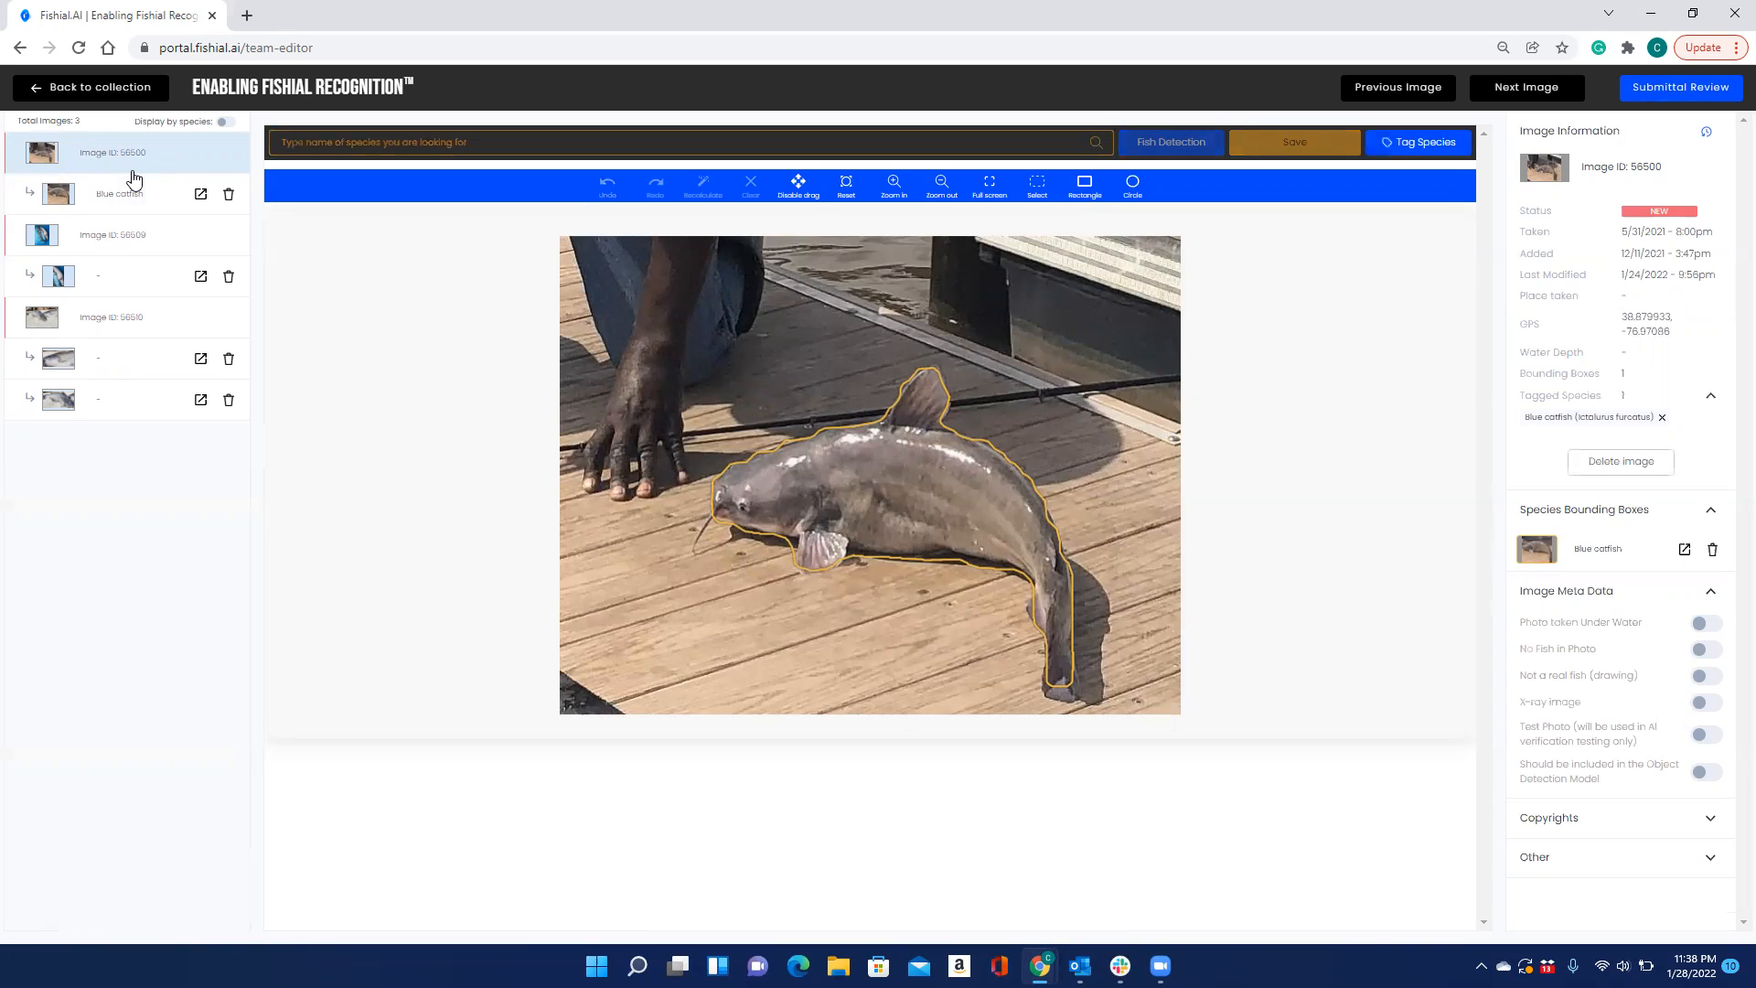
click(118, 256)
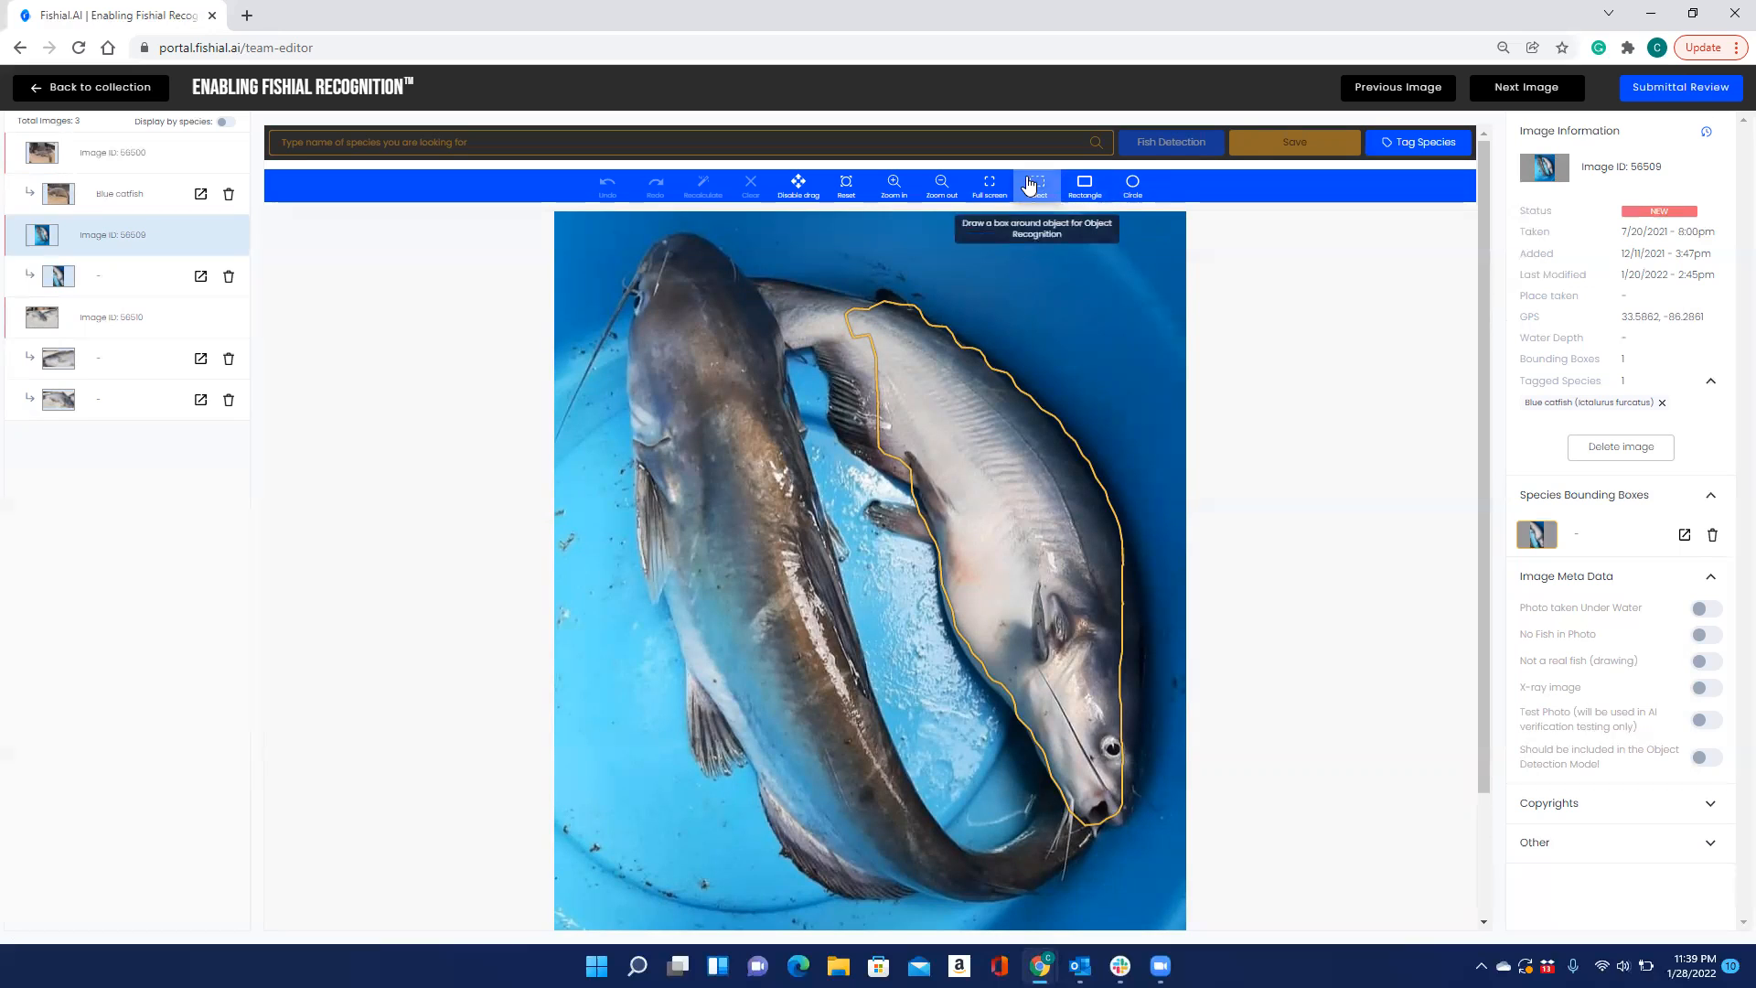
click(1143, 195)
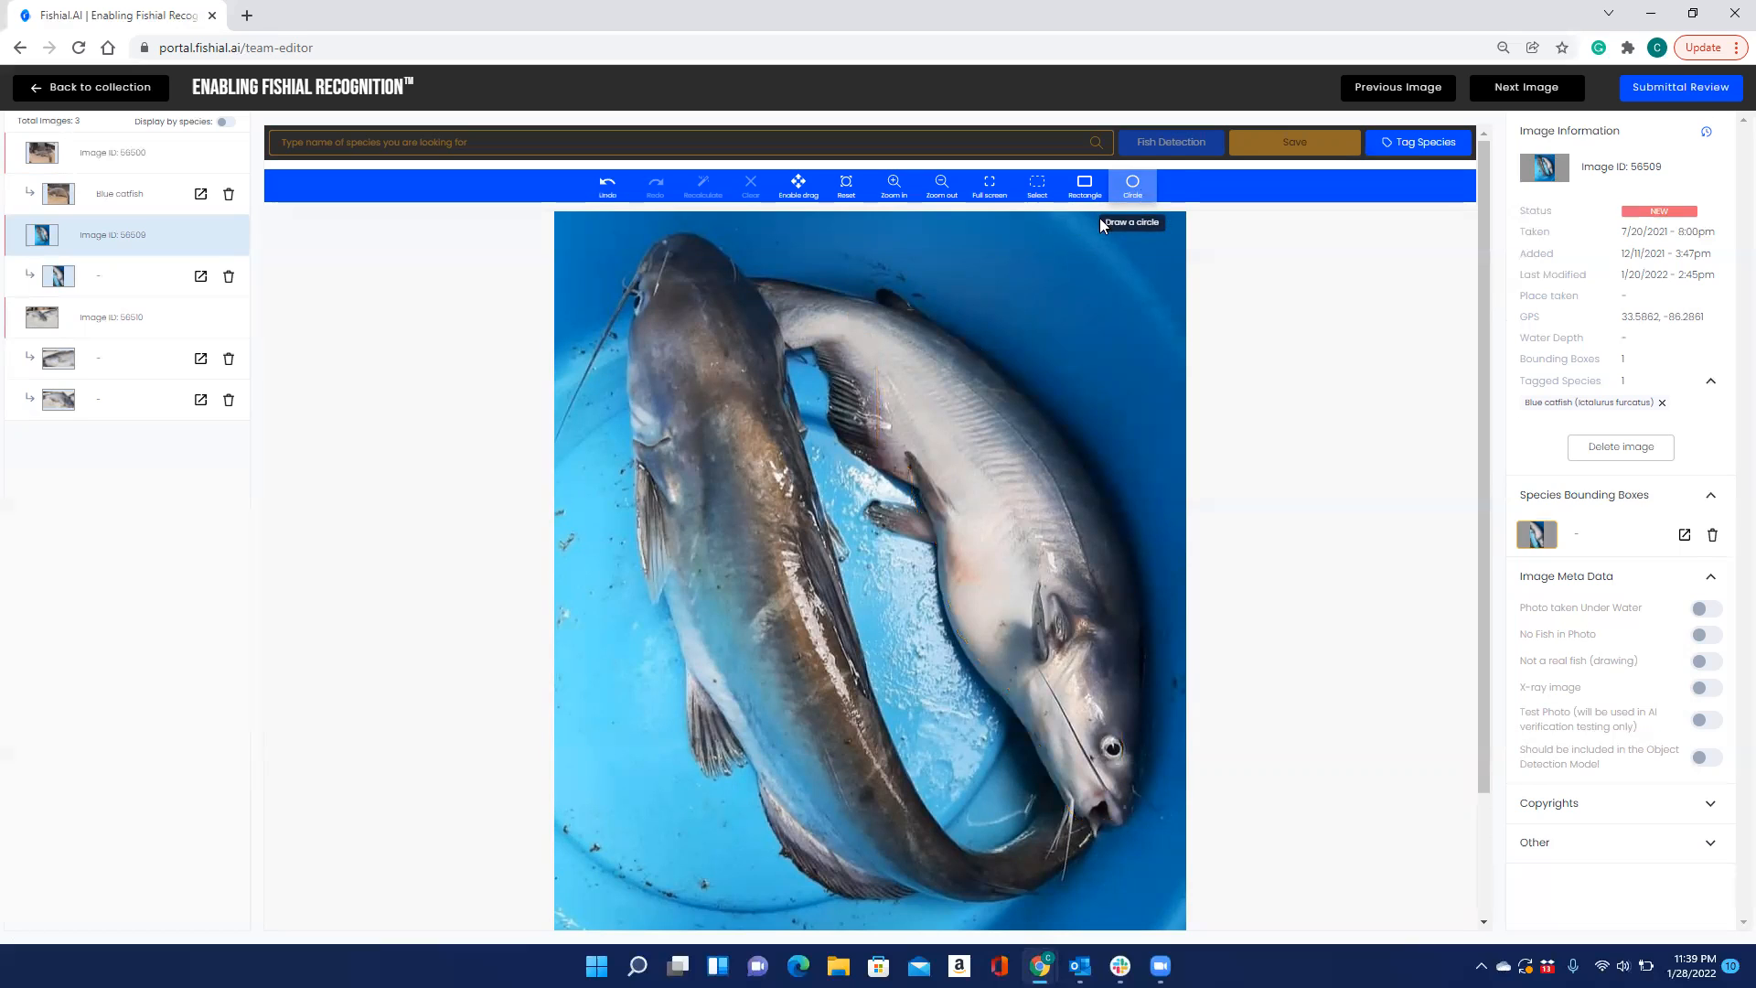
drag(661, 501, 754, 599)
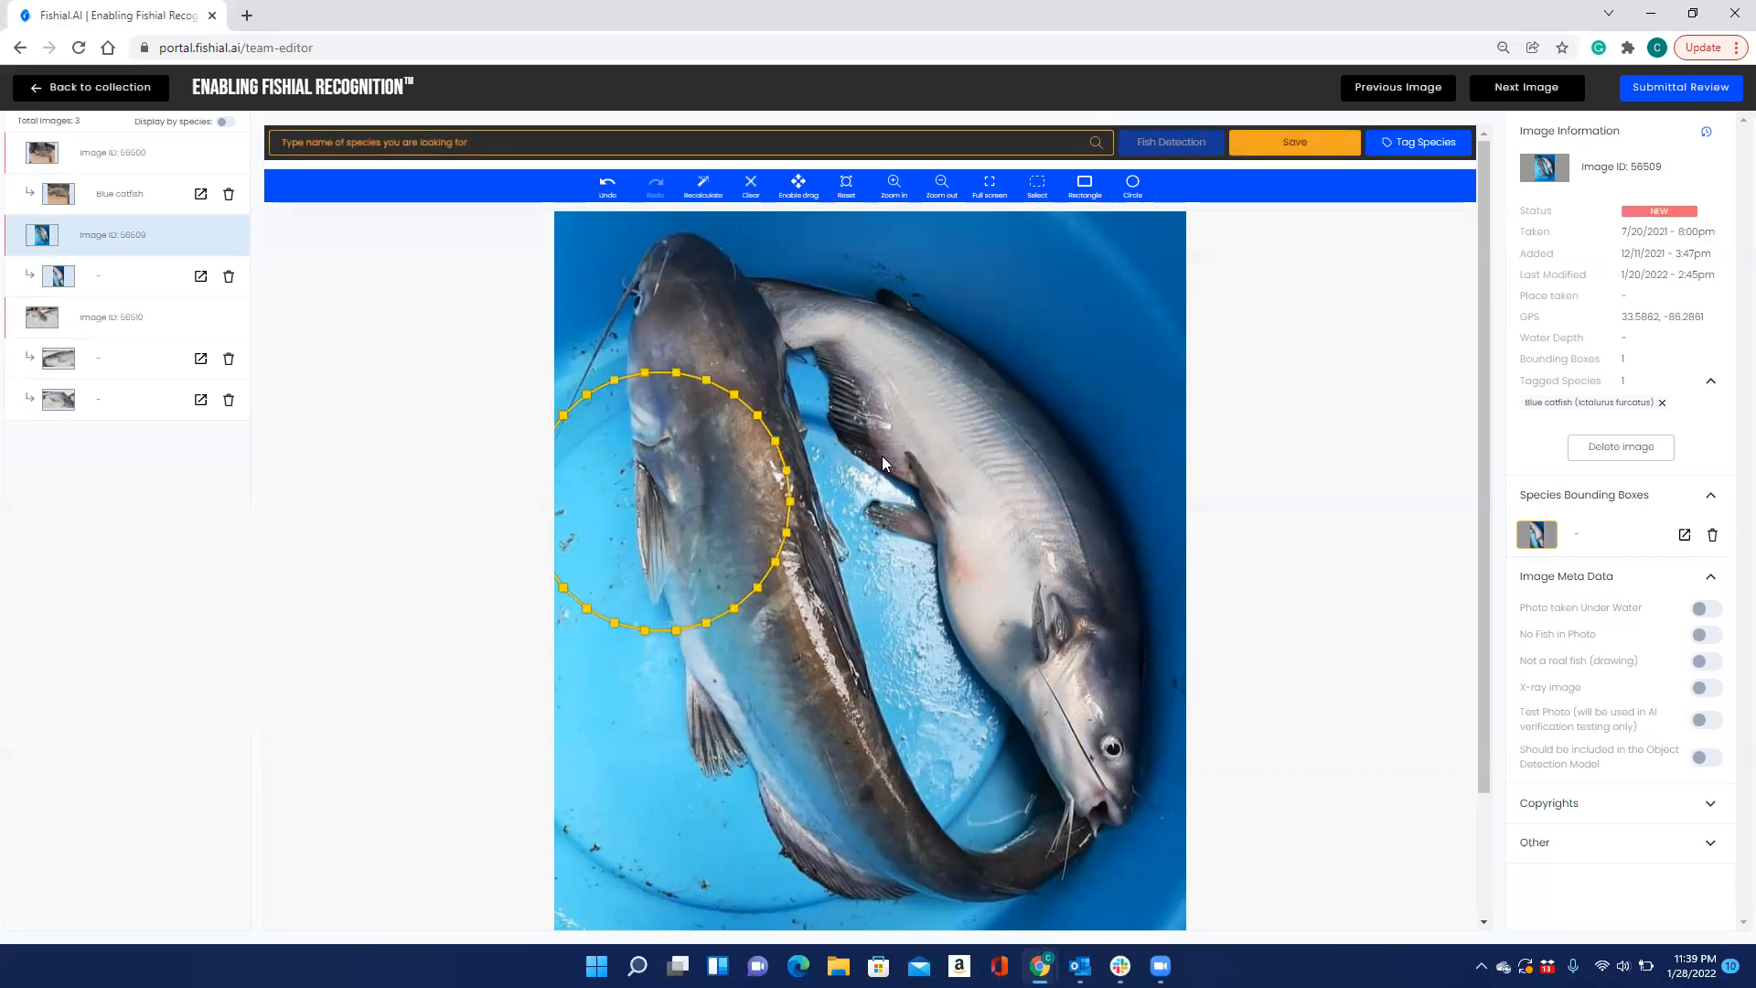
click(751, 184)
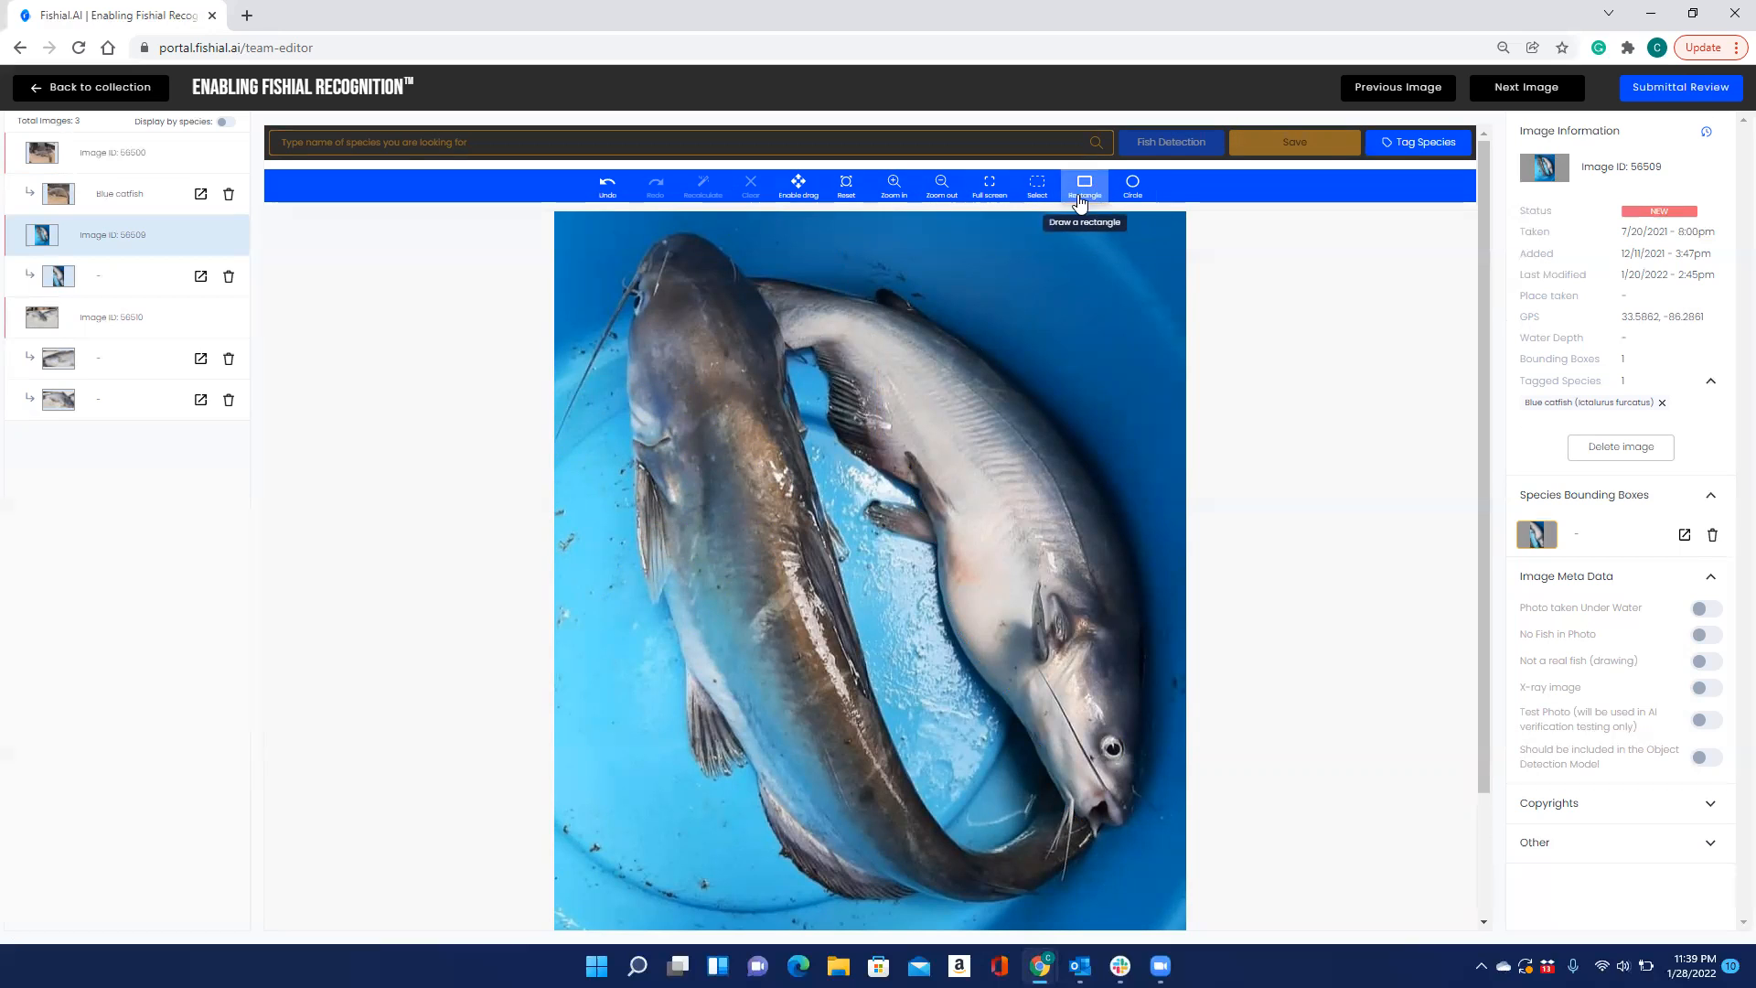
drag(589, 229, 1041, 926)
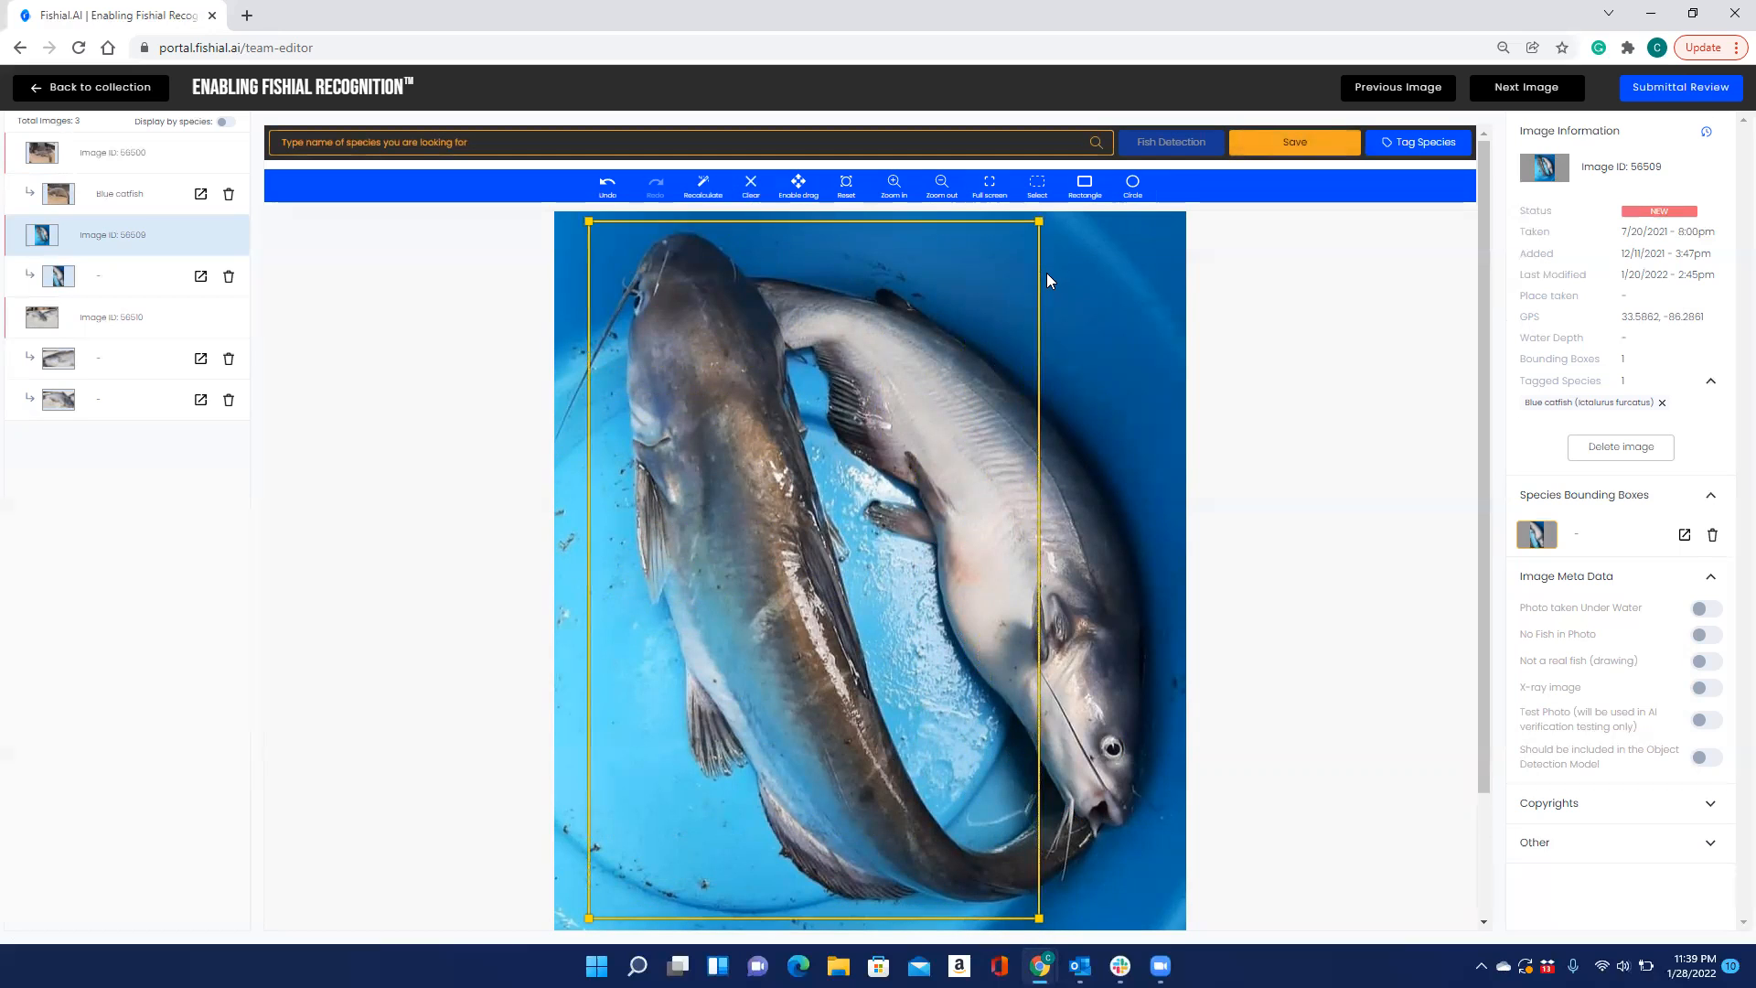
drag(1041, 221, 703, 230)
drag(587, 221, 639, 260)
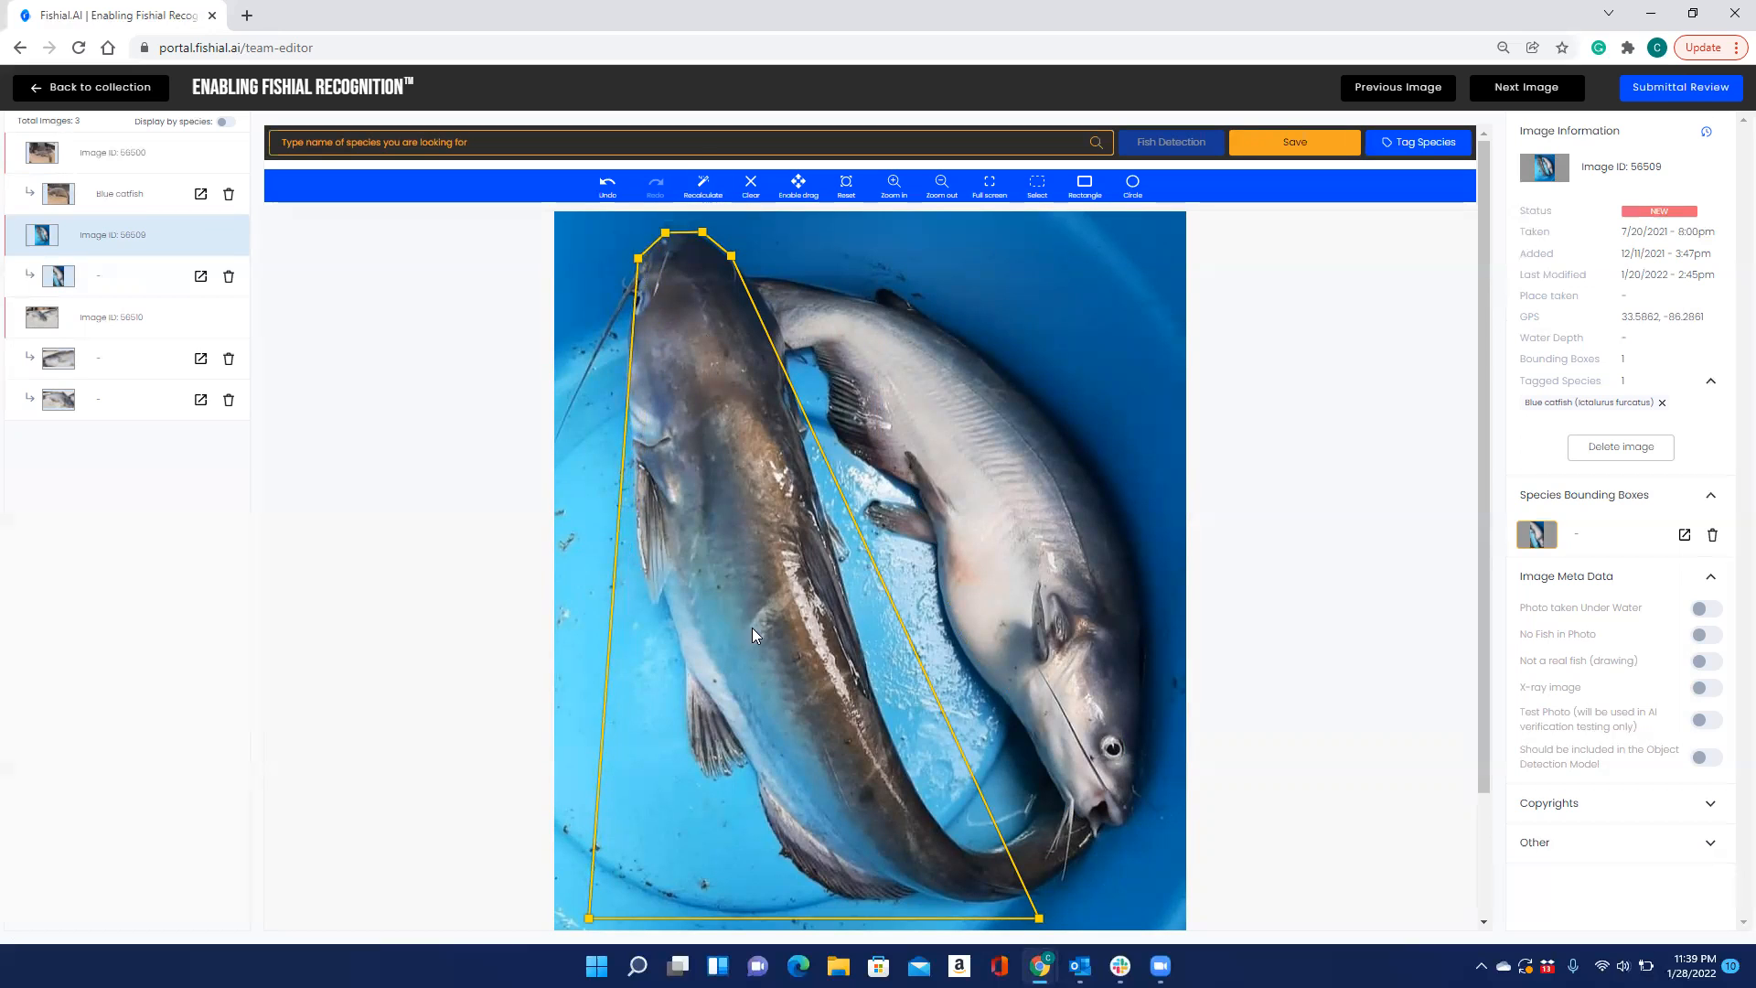
click(703, 181)
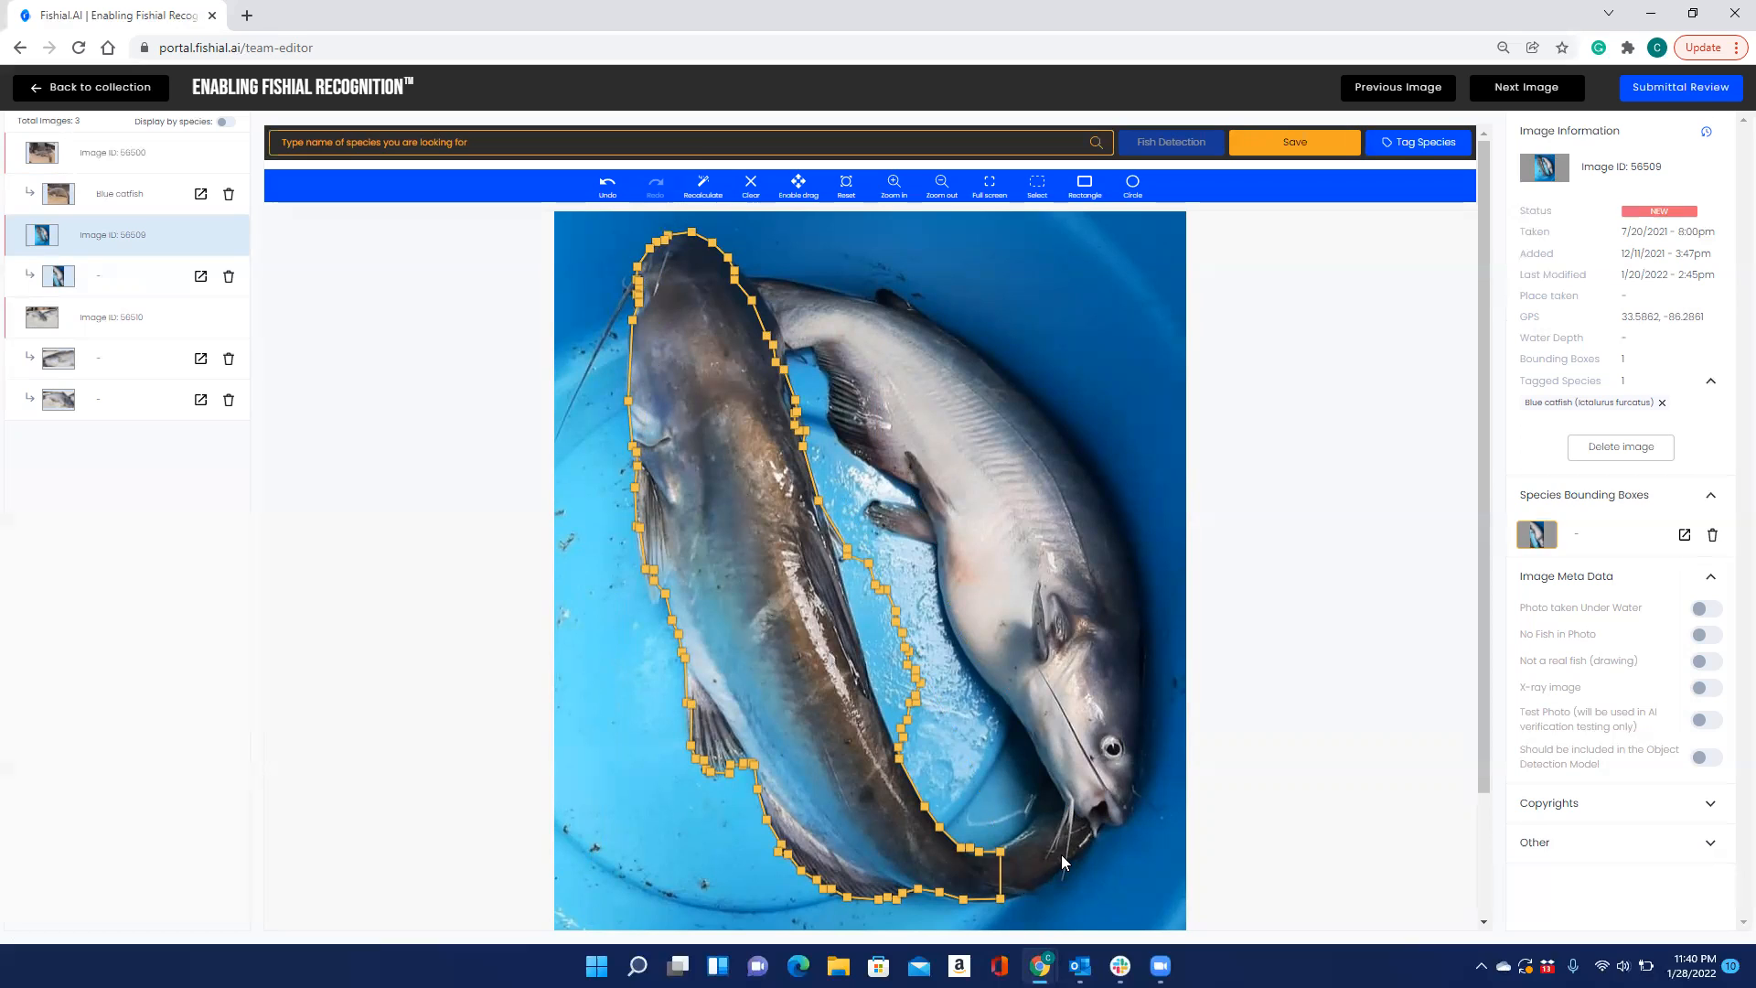
click(761, 187)
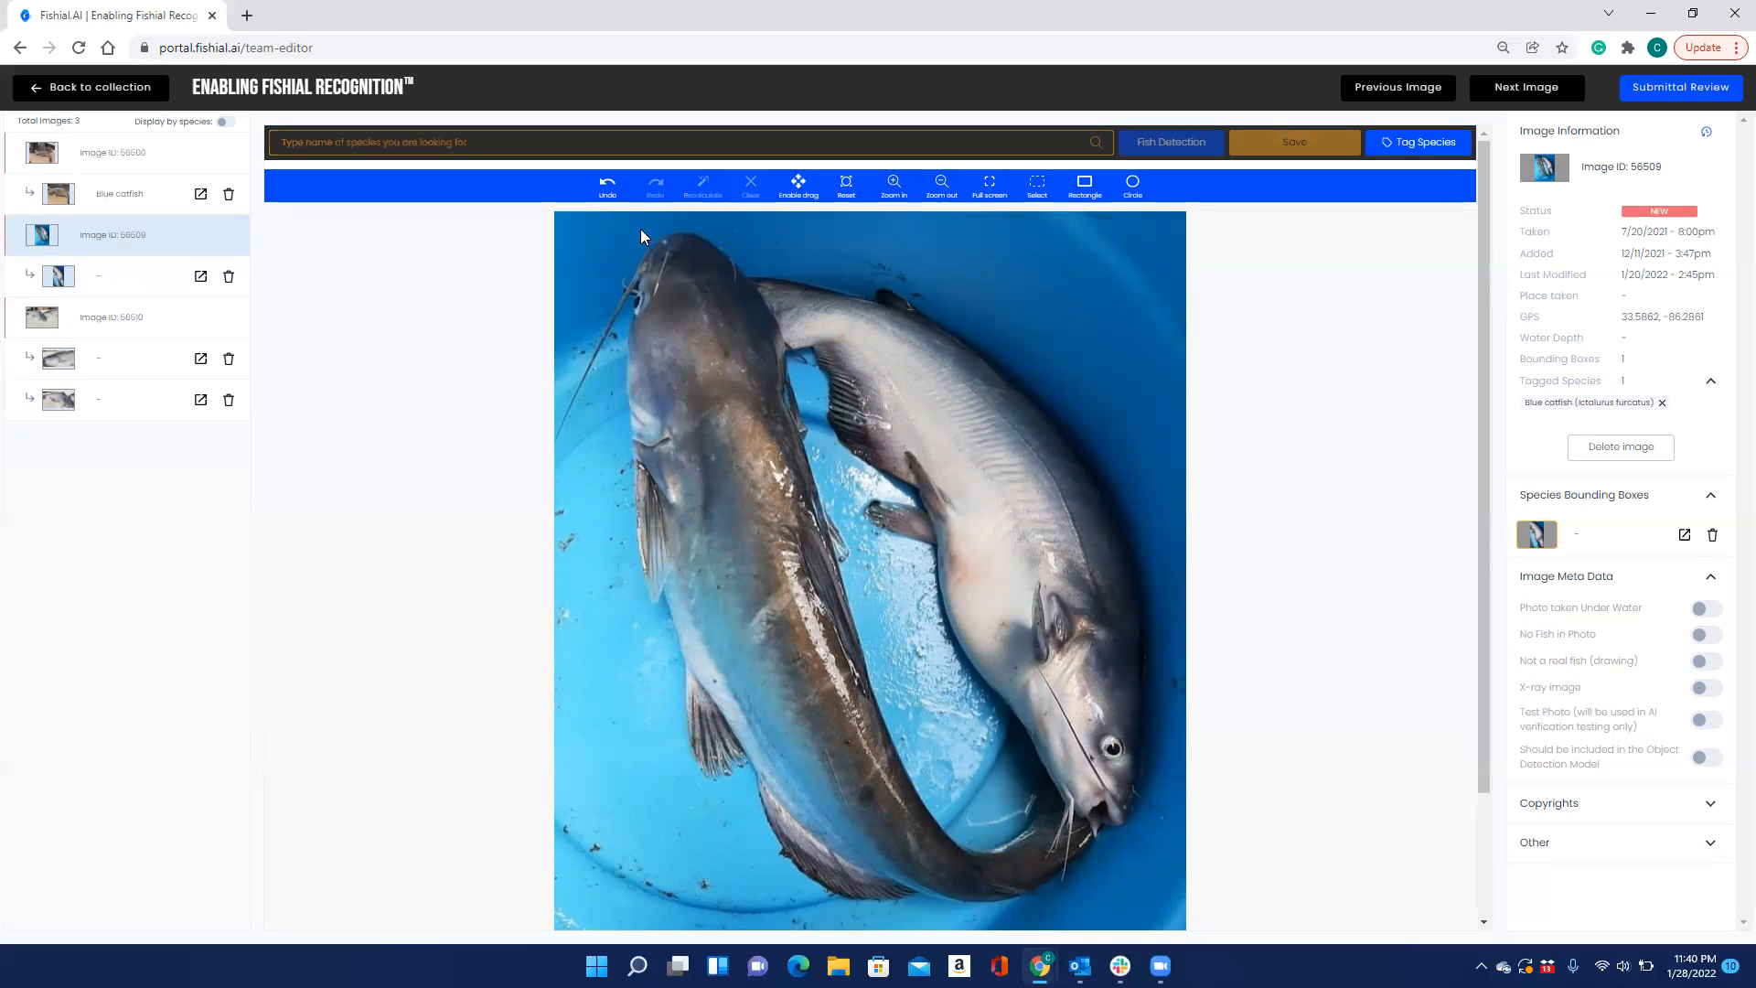
- Box the dark catfish for object recognition, then pull stray outline points toward its body and recalculate the outline
drag(561, 221, 1098, 909)
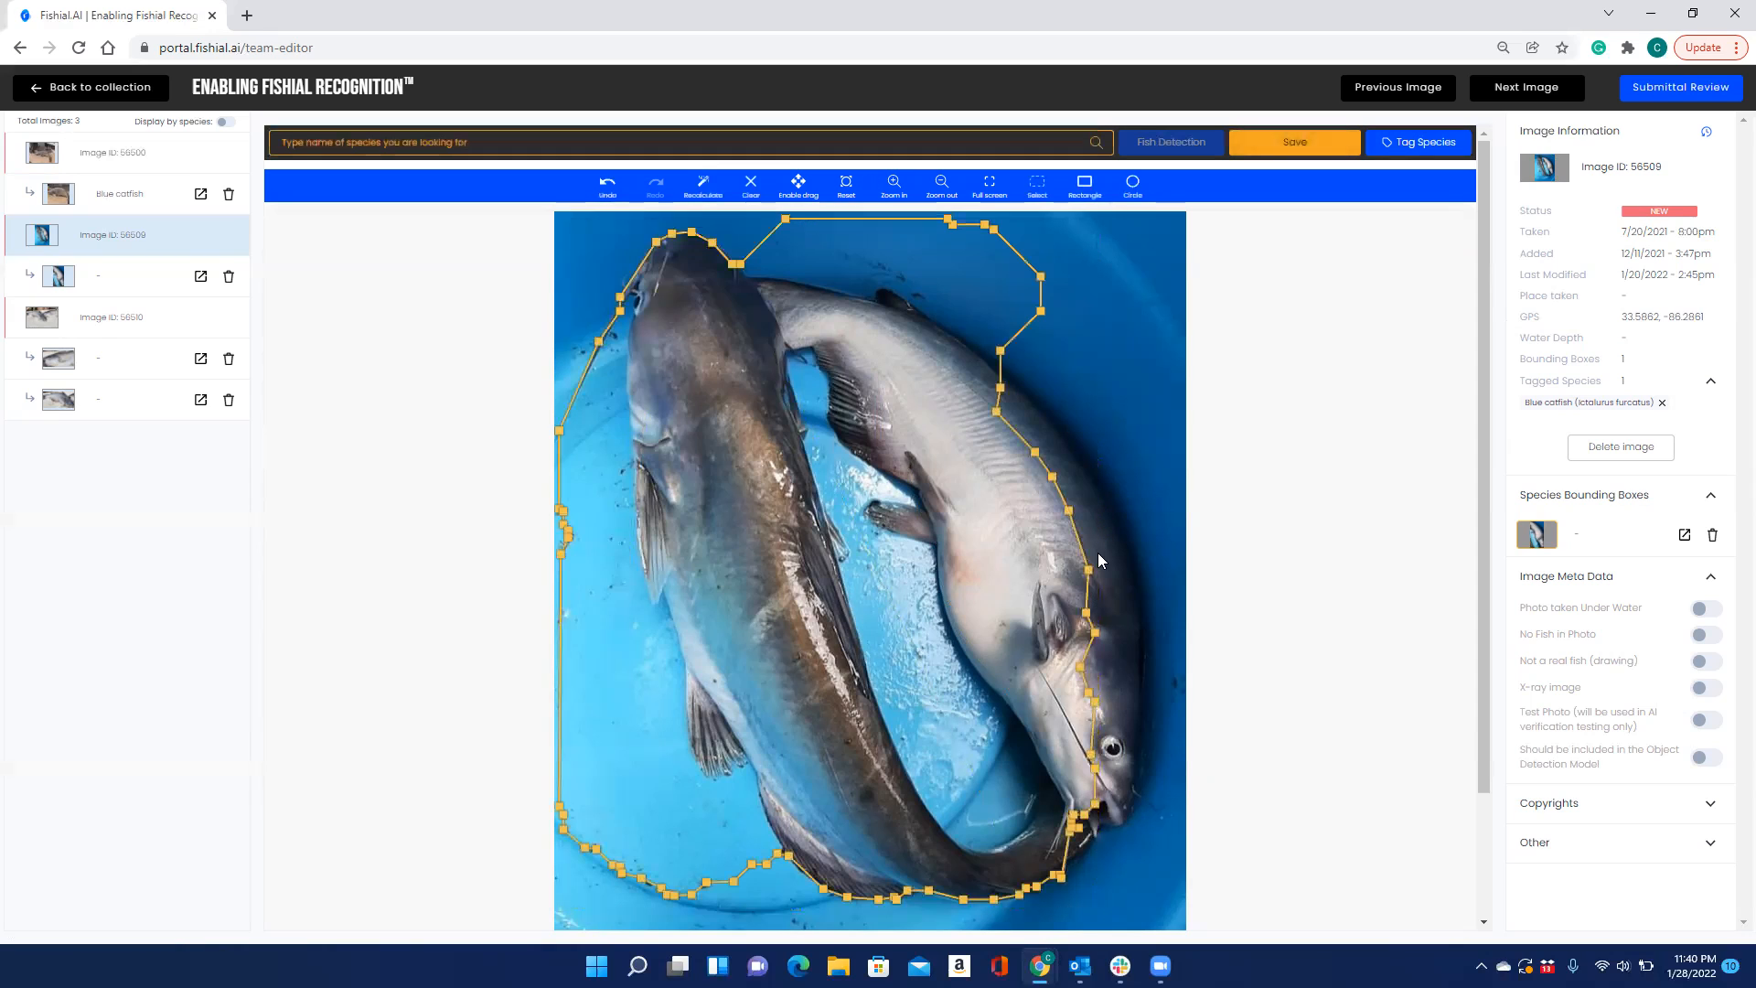
drag(1041, 276, 795, 404)
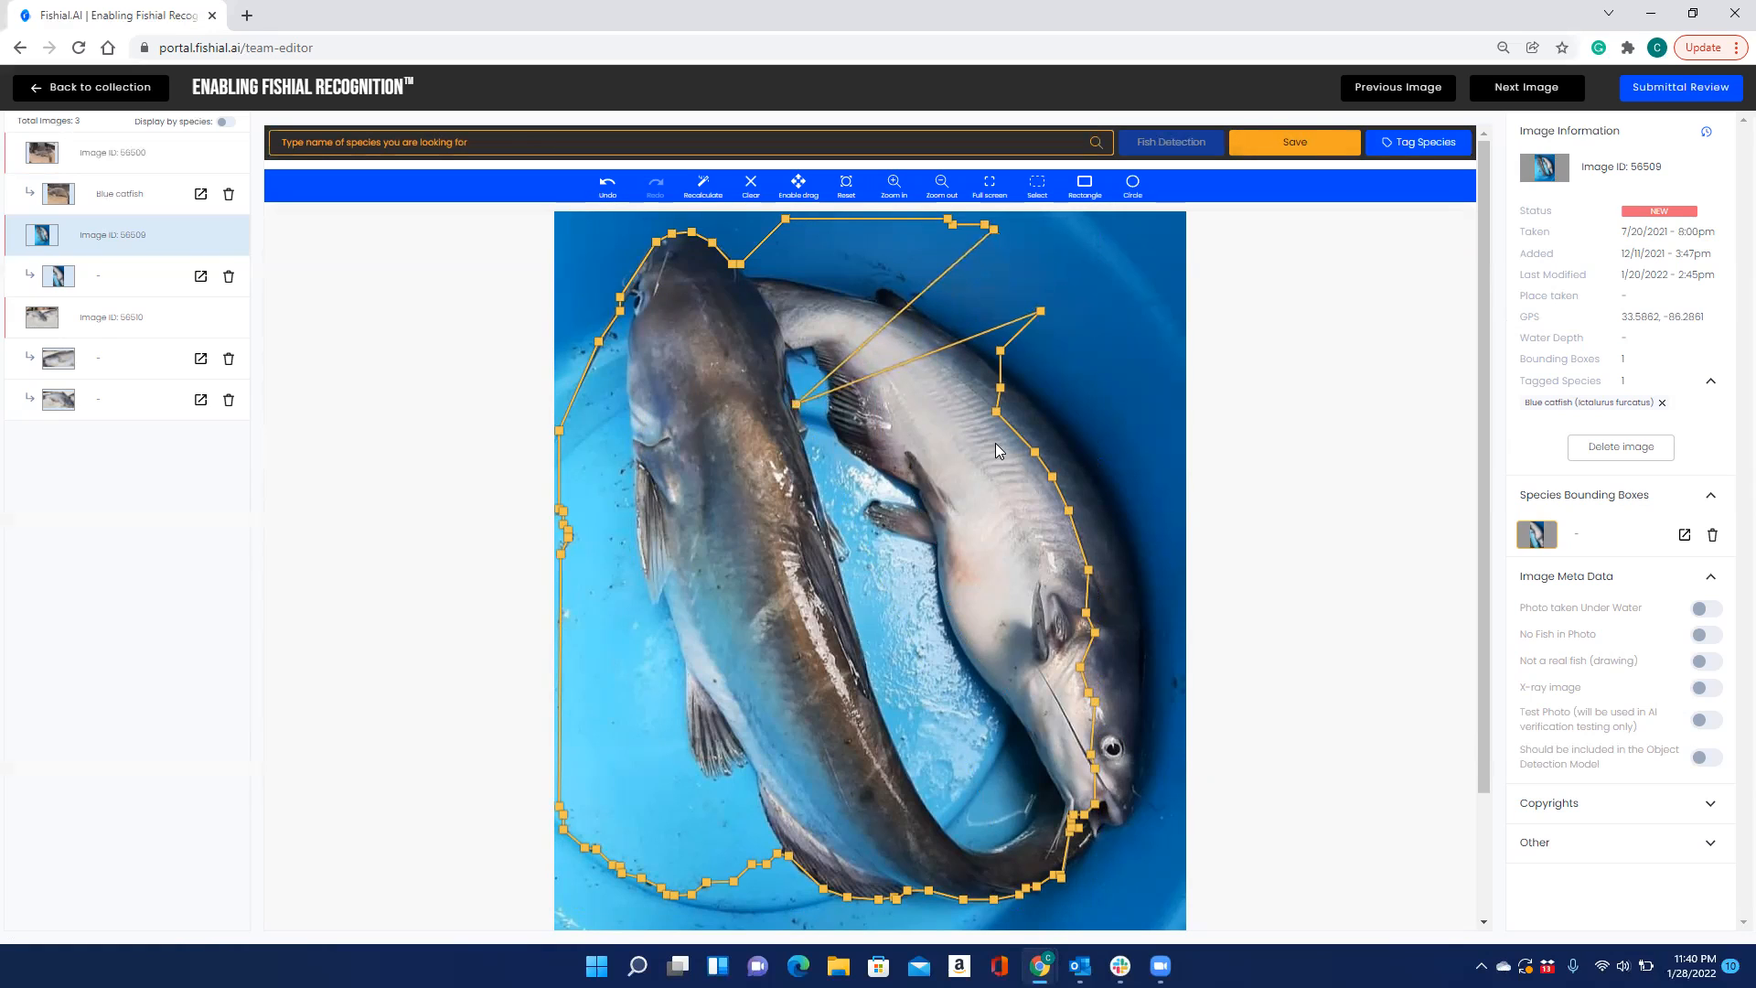
drag(1013, 468, 837, 522)
drag(1071, 510, 863, 641)
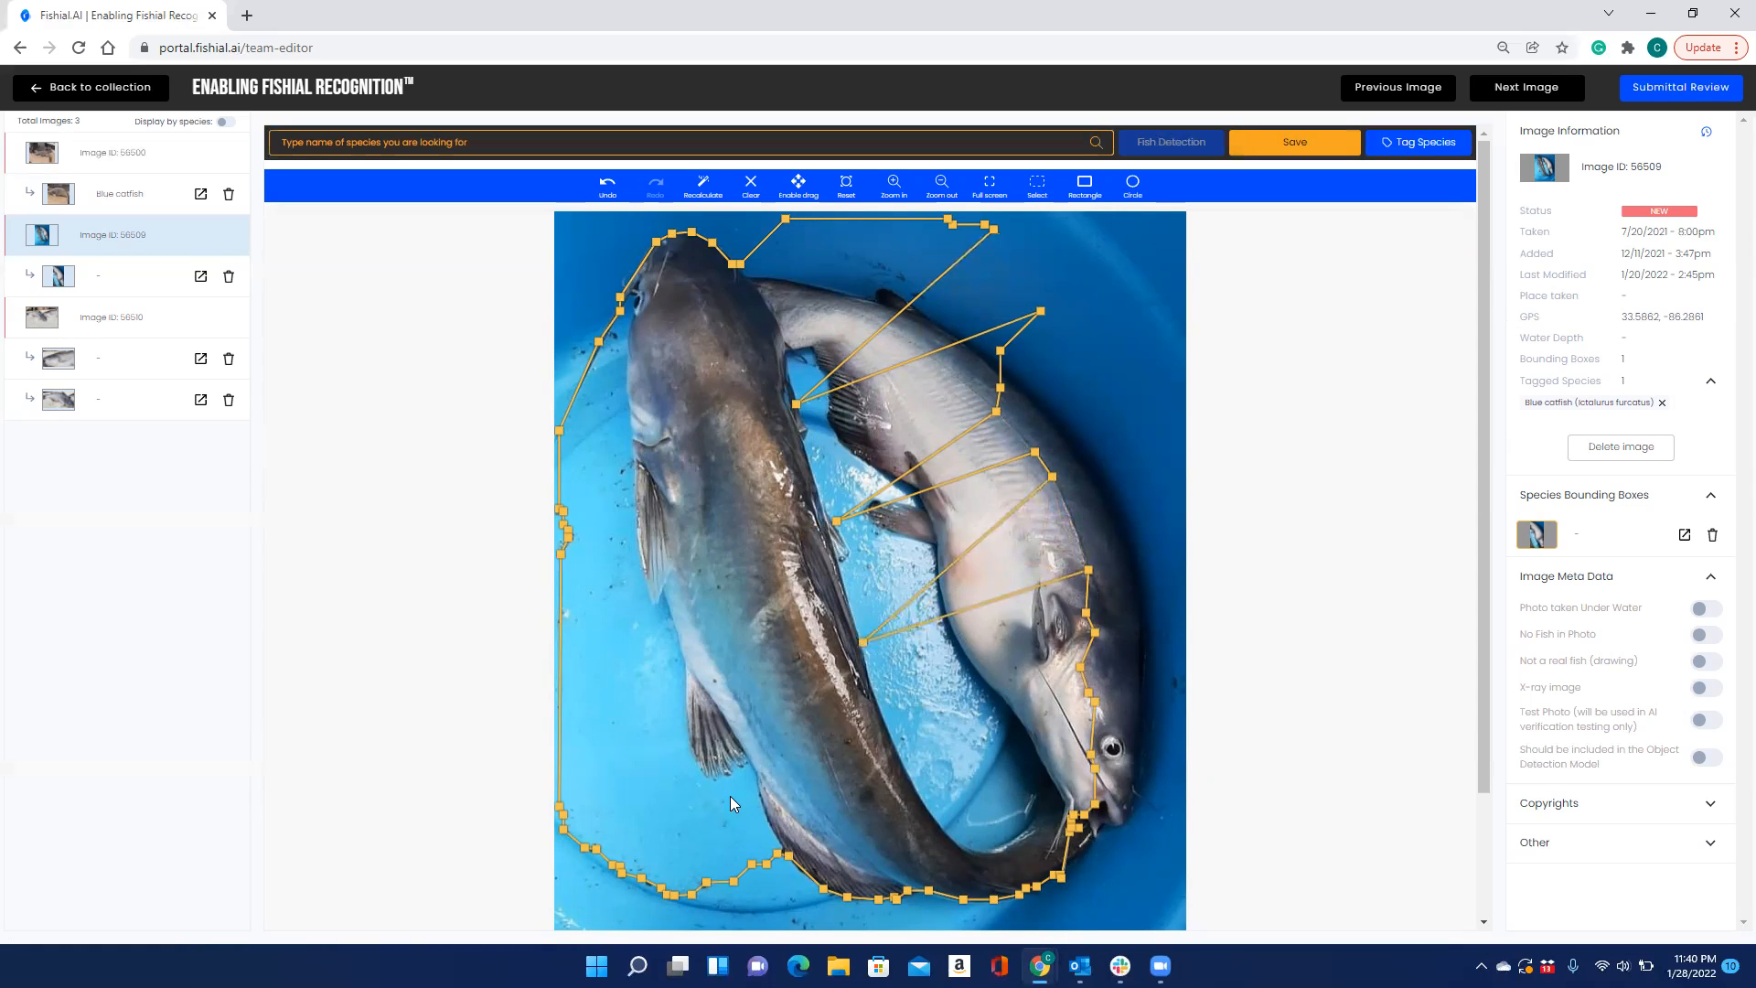
drag(563, 814, 693, 767)
drag(560, 558, 635, 566)
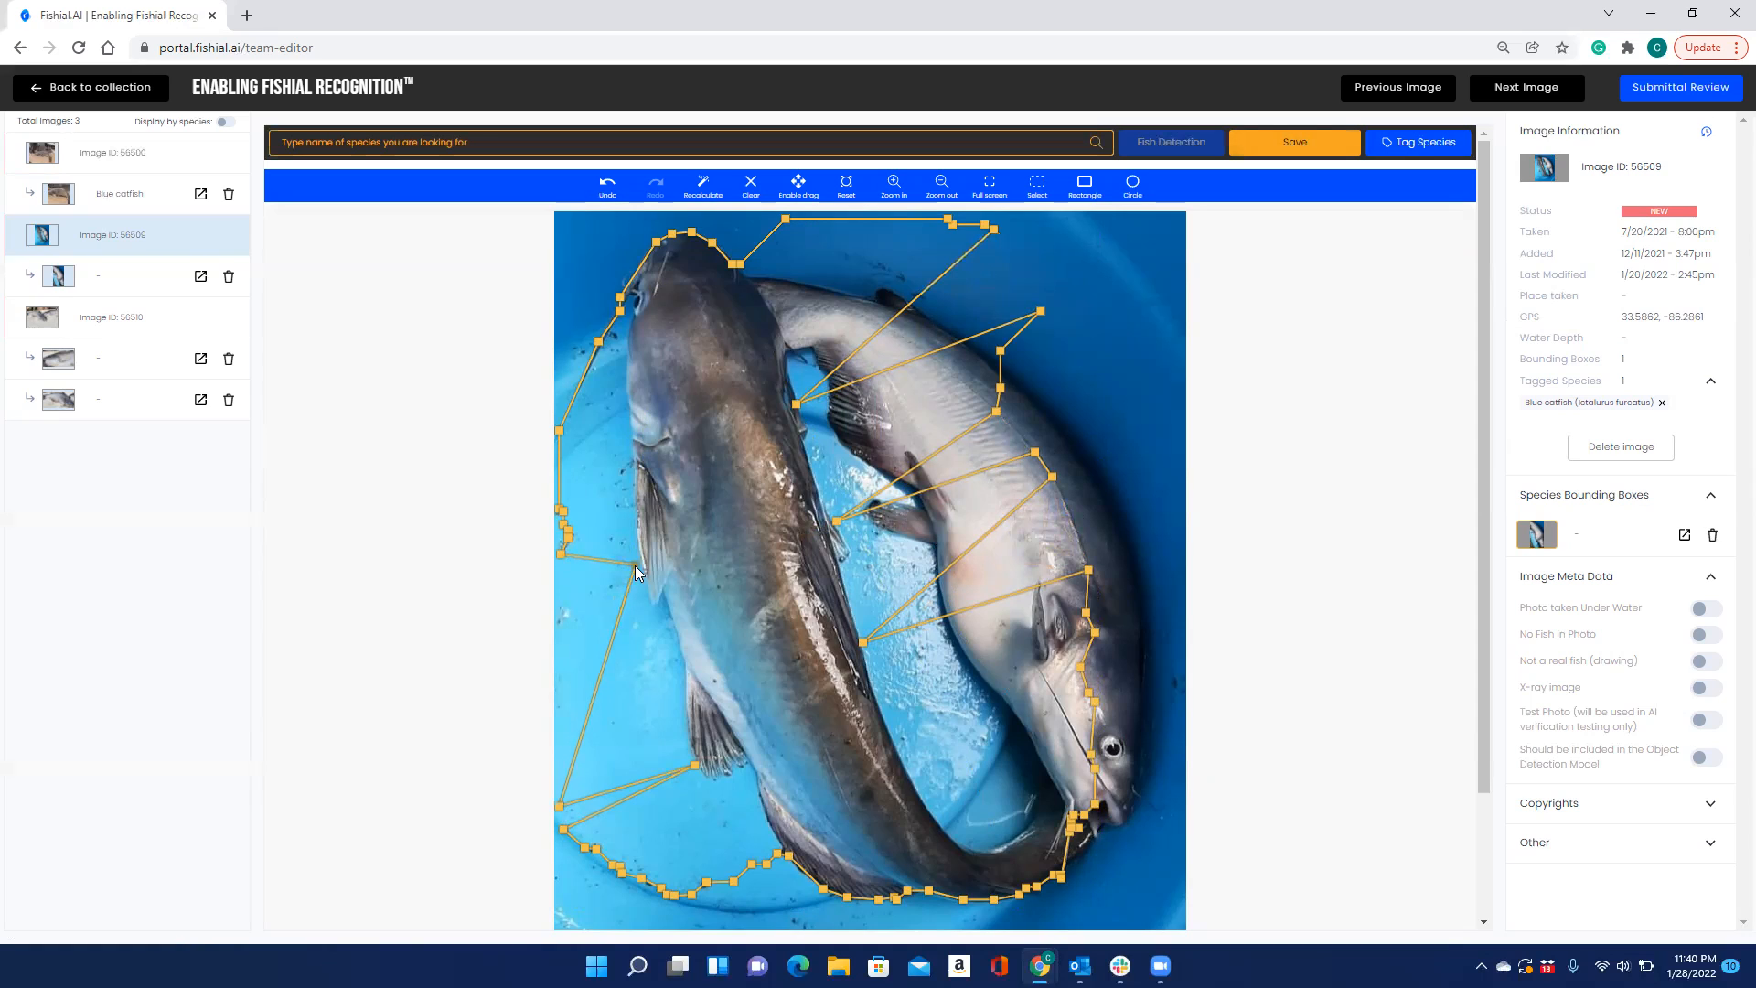
click(700, 190)
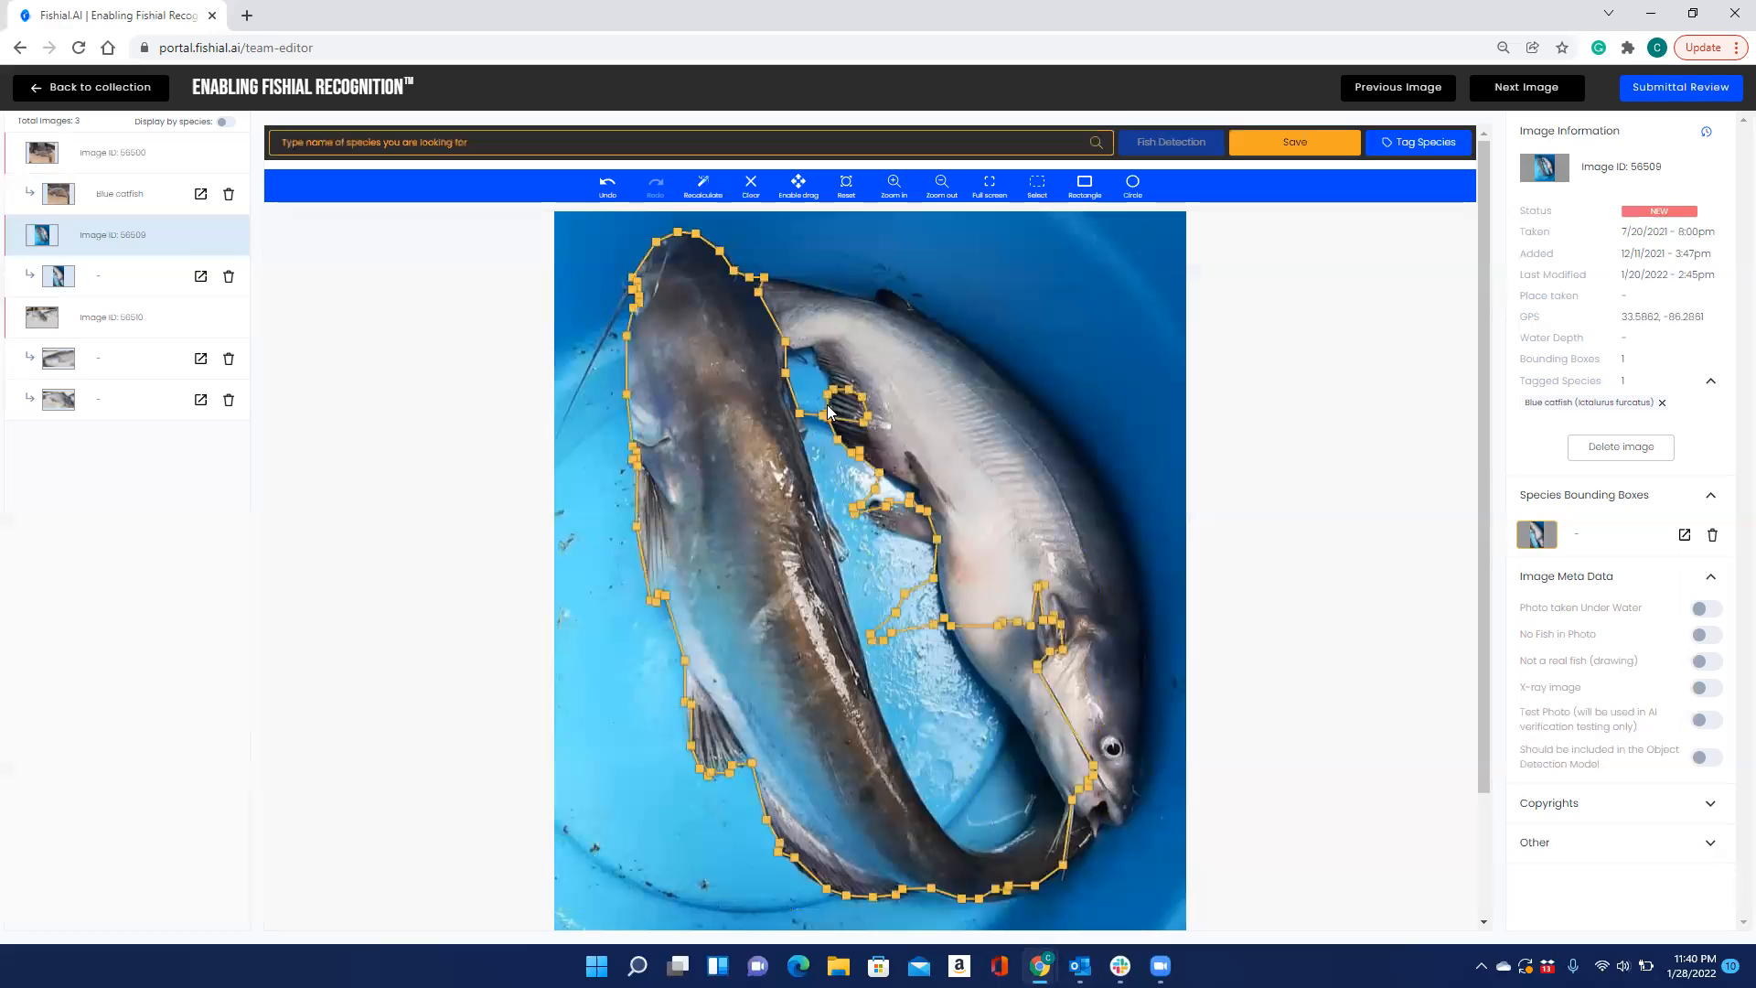
- Move the outline points off the pale fish's upper fin toward the dark catfish and recalculate the outline
drag(826, 416, 803, 445)
drag(834, 390, 832, 518)
click(699, 189)
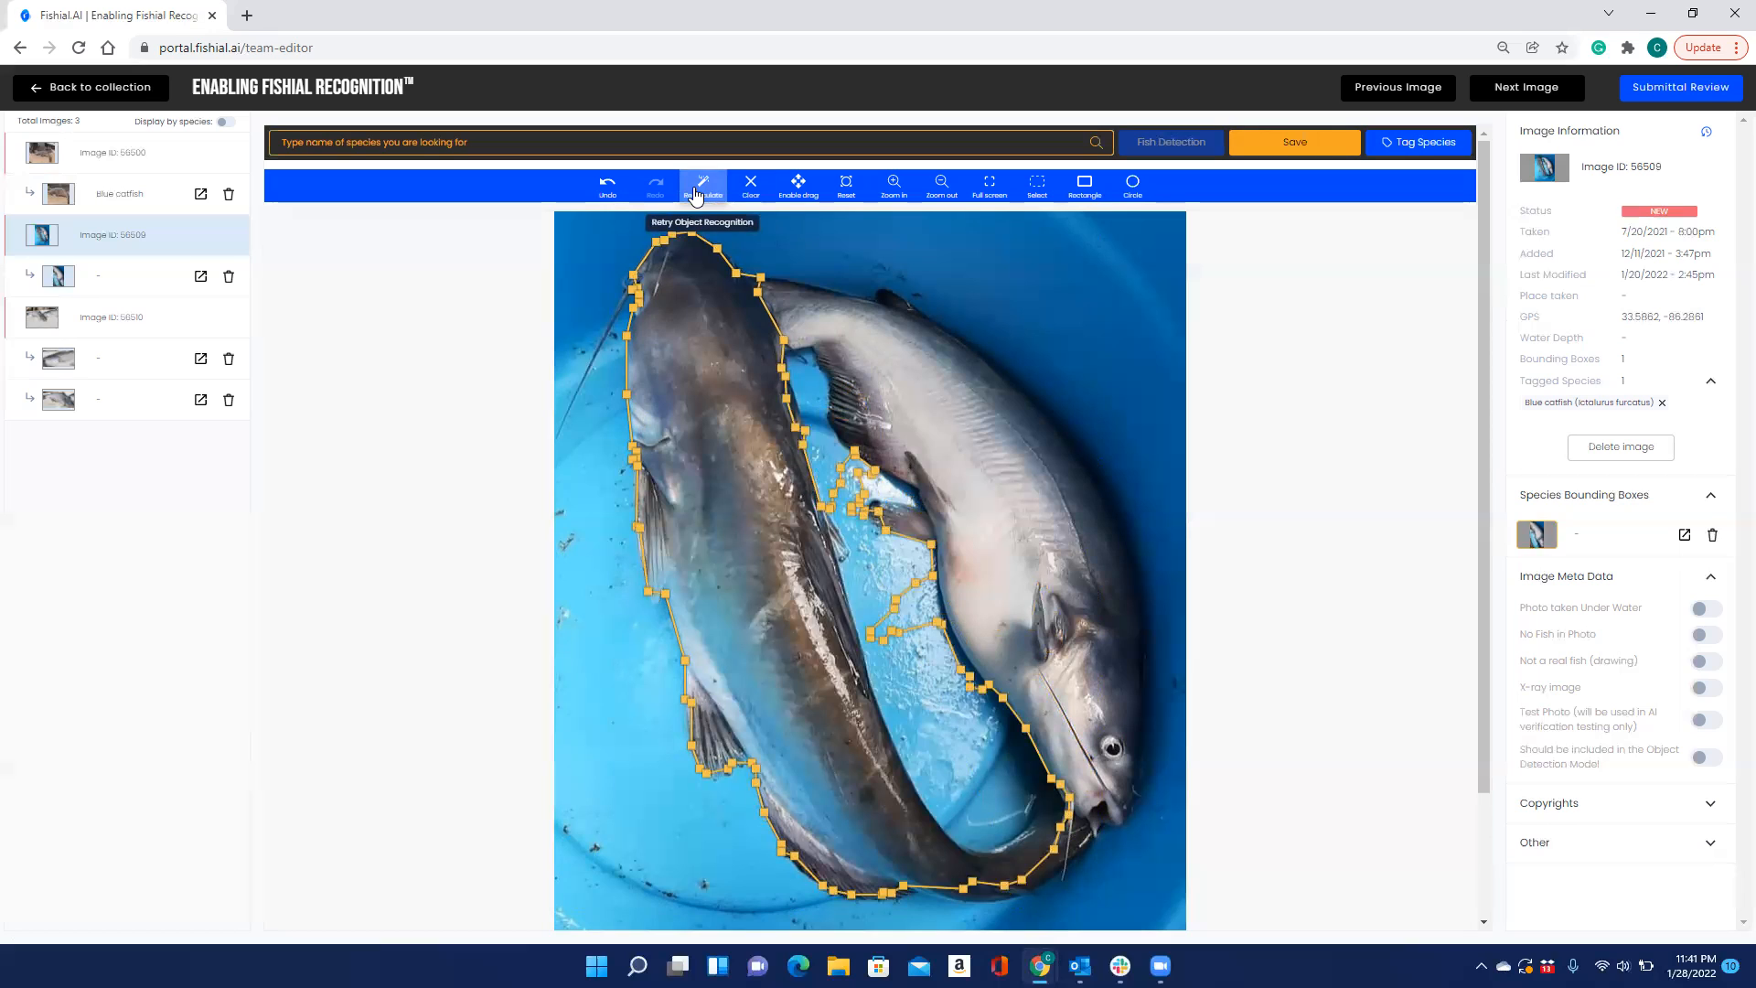
click(697, 193)
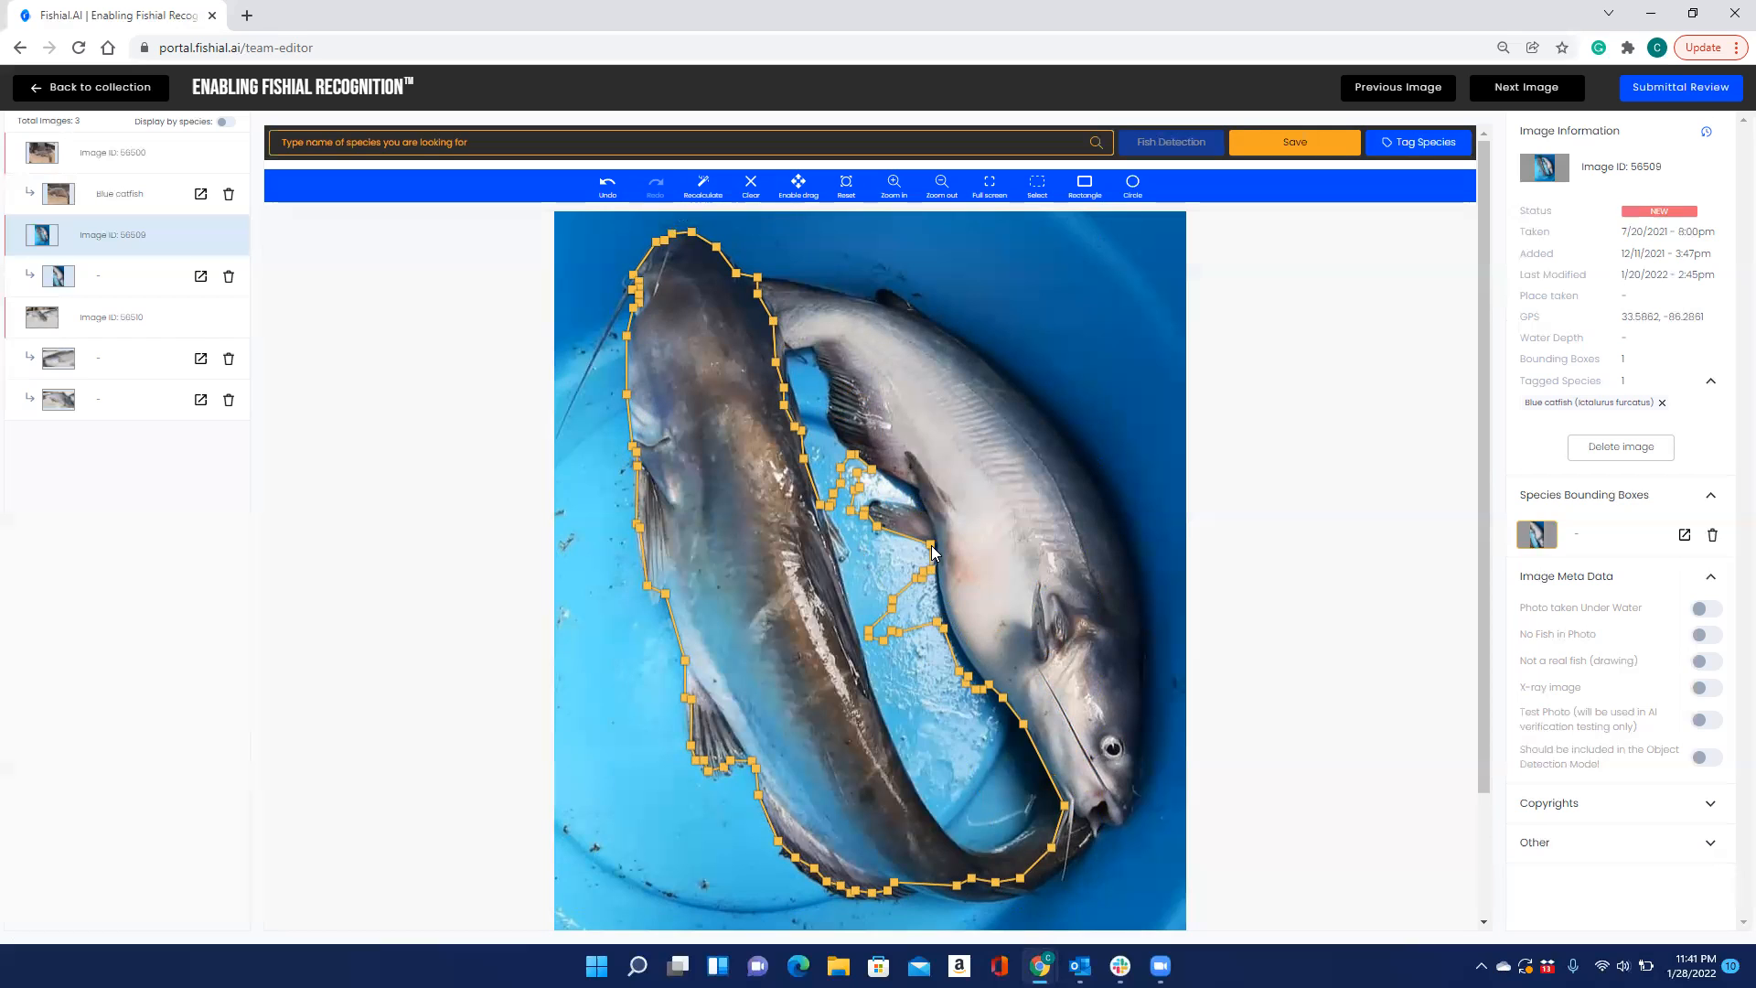
- Move outline points from the gap between the two fish onto the dark catfish's inner edge, down toward its tail
drag(925, 549, 846, 579)
drag(924, 577, 882, 622)
drag(922, 579, 878, 609)
drag(871, 629, 876, 702)
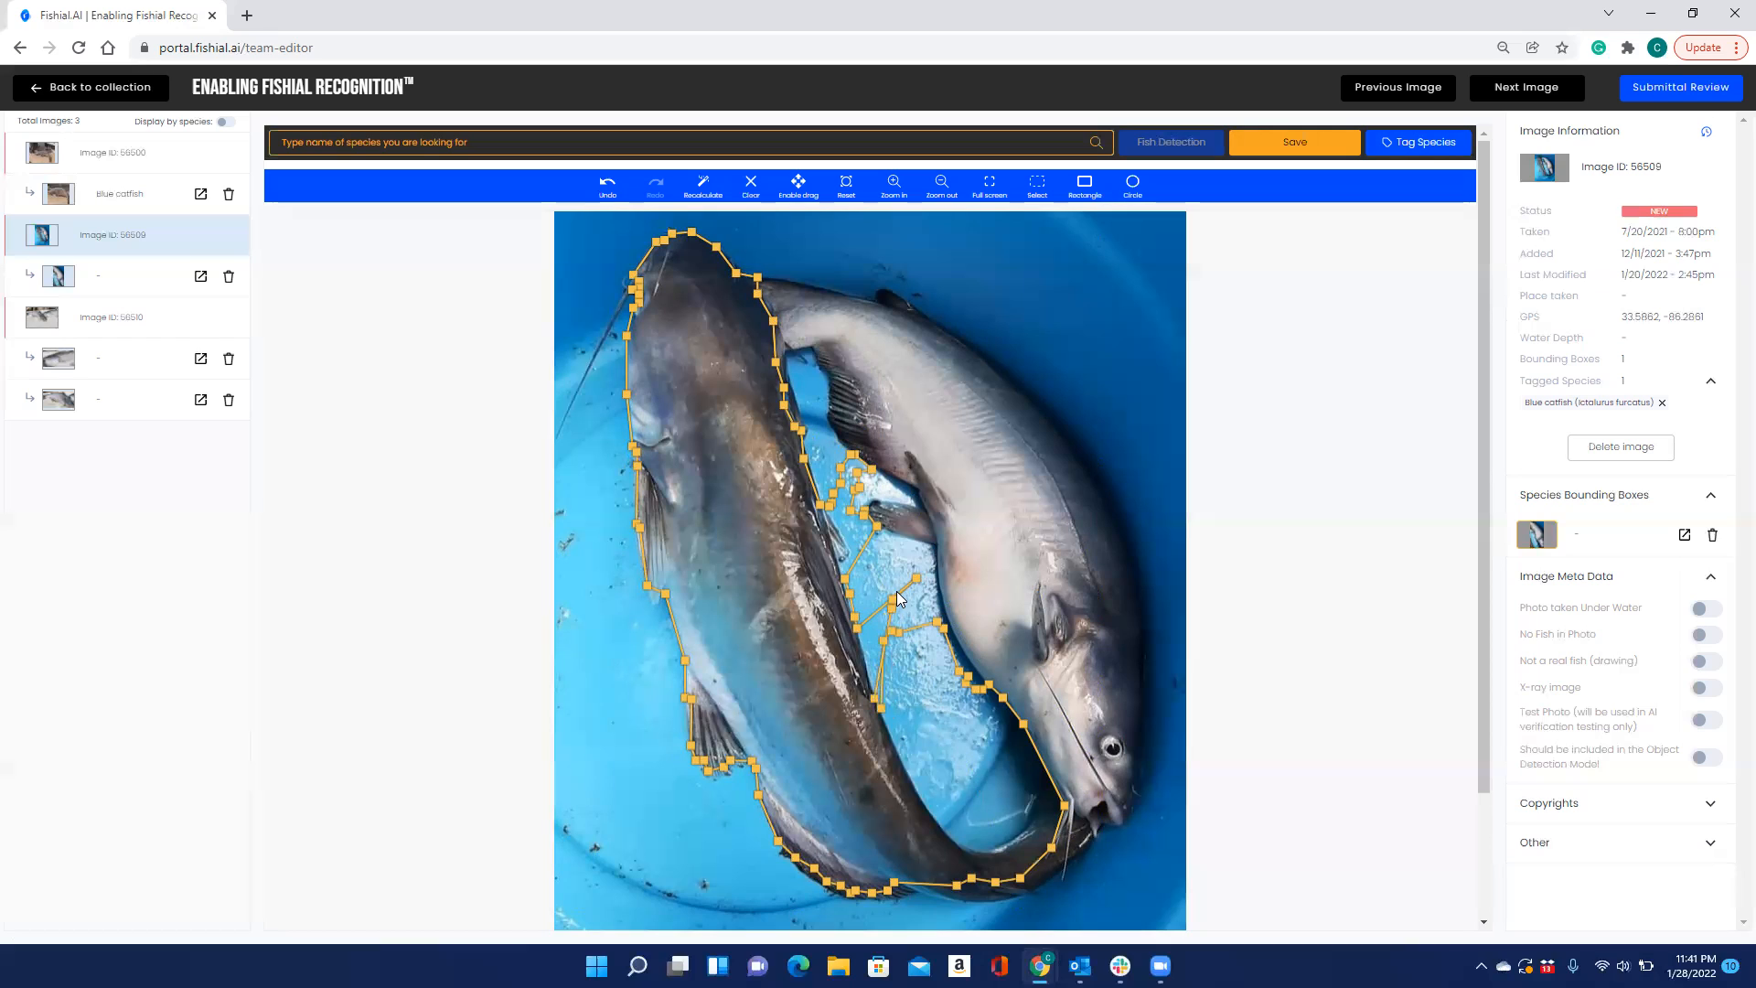
drag(893, 600, 869, 676)
drag(1040, 763, 922, 805)
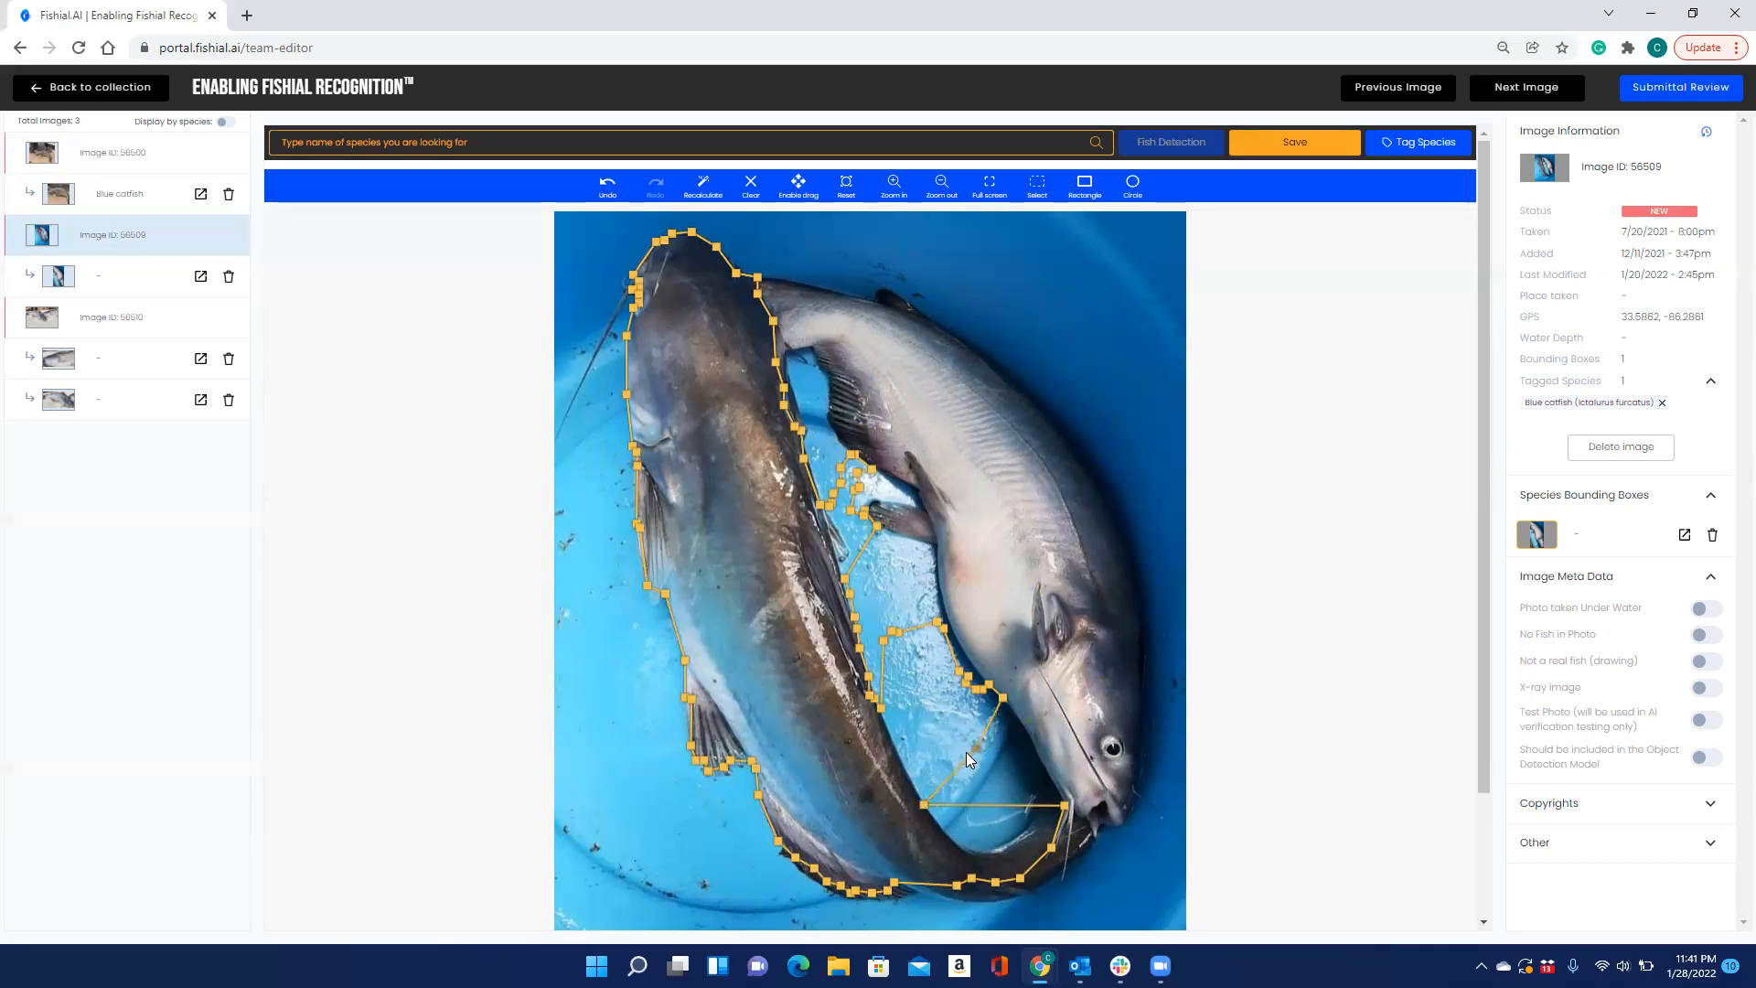
drag(921, 778, 916, 788)
drag(1002, 698, 939, 750)
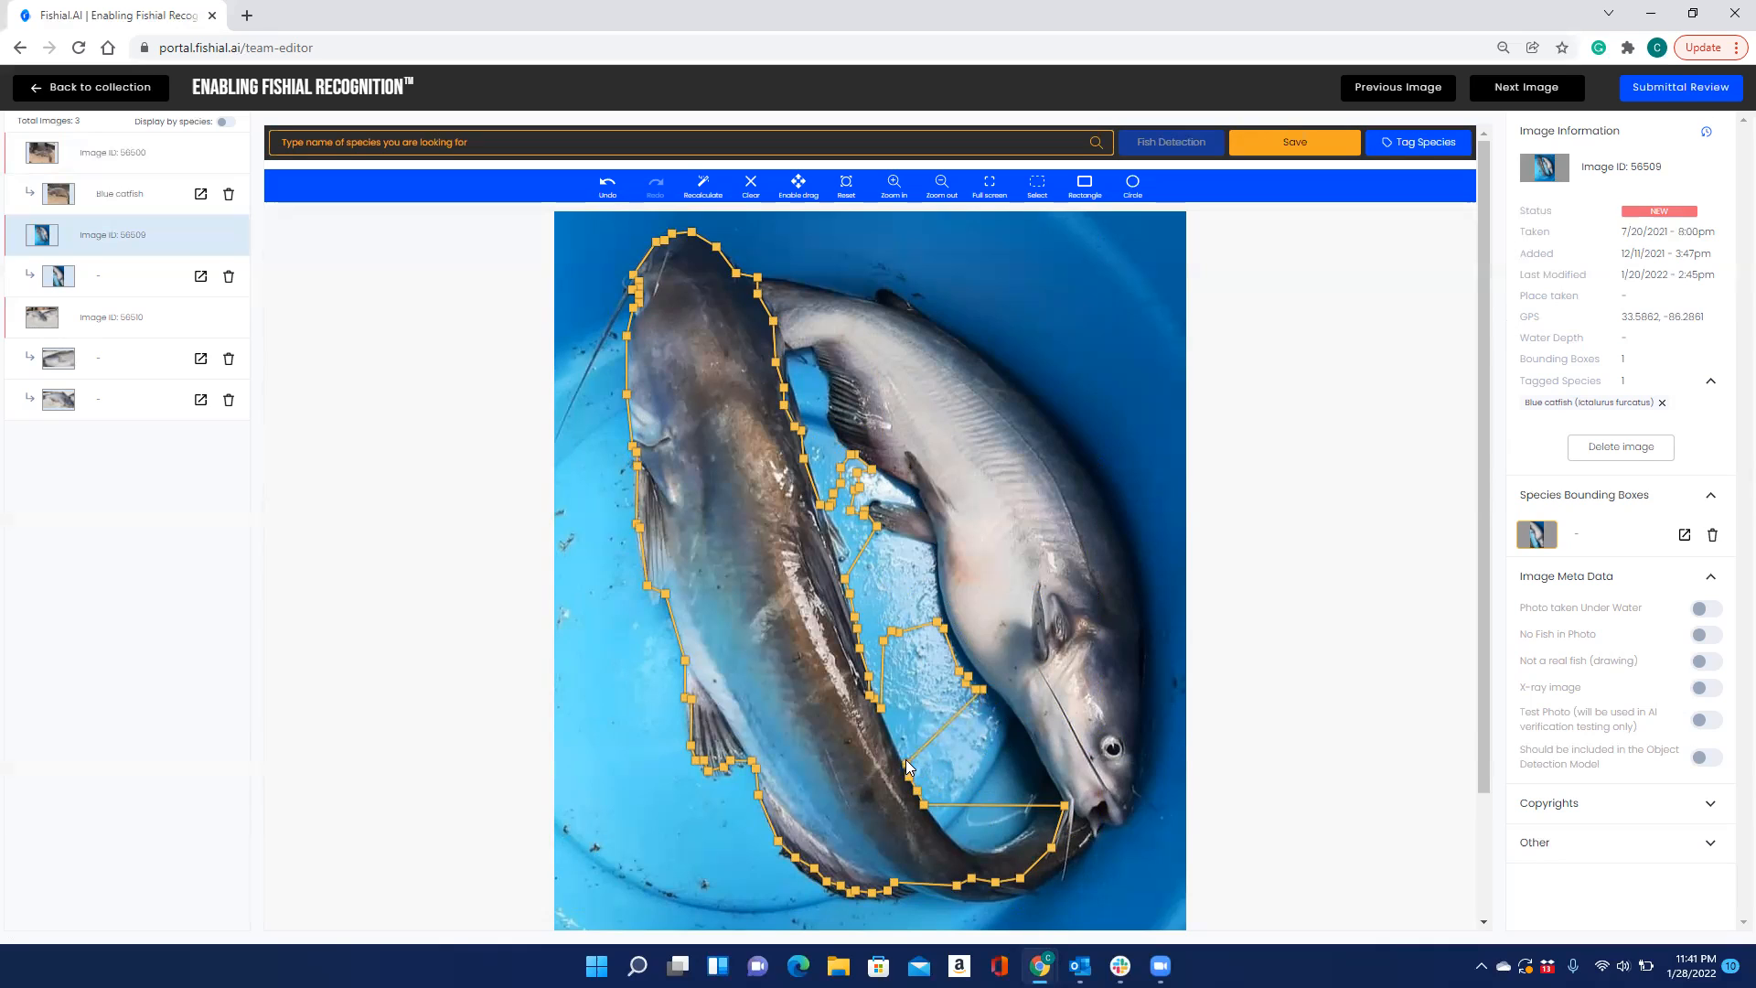
- Undo the last two outline point moves and redo them
click(600, 193)
click(600, 193)
click(655, 193)
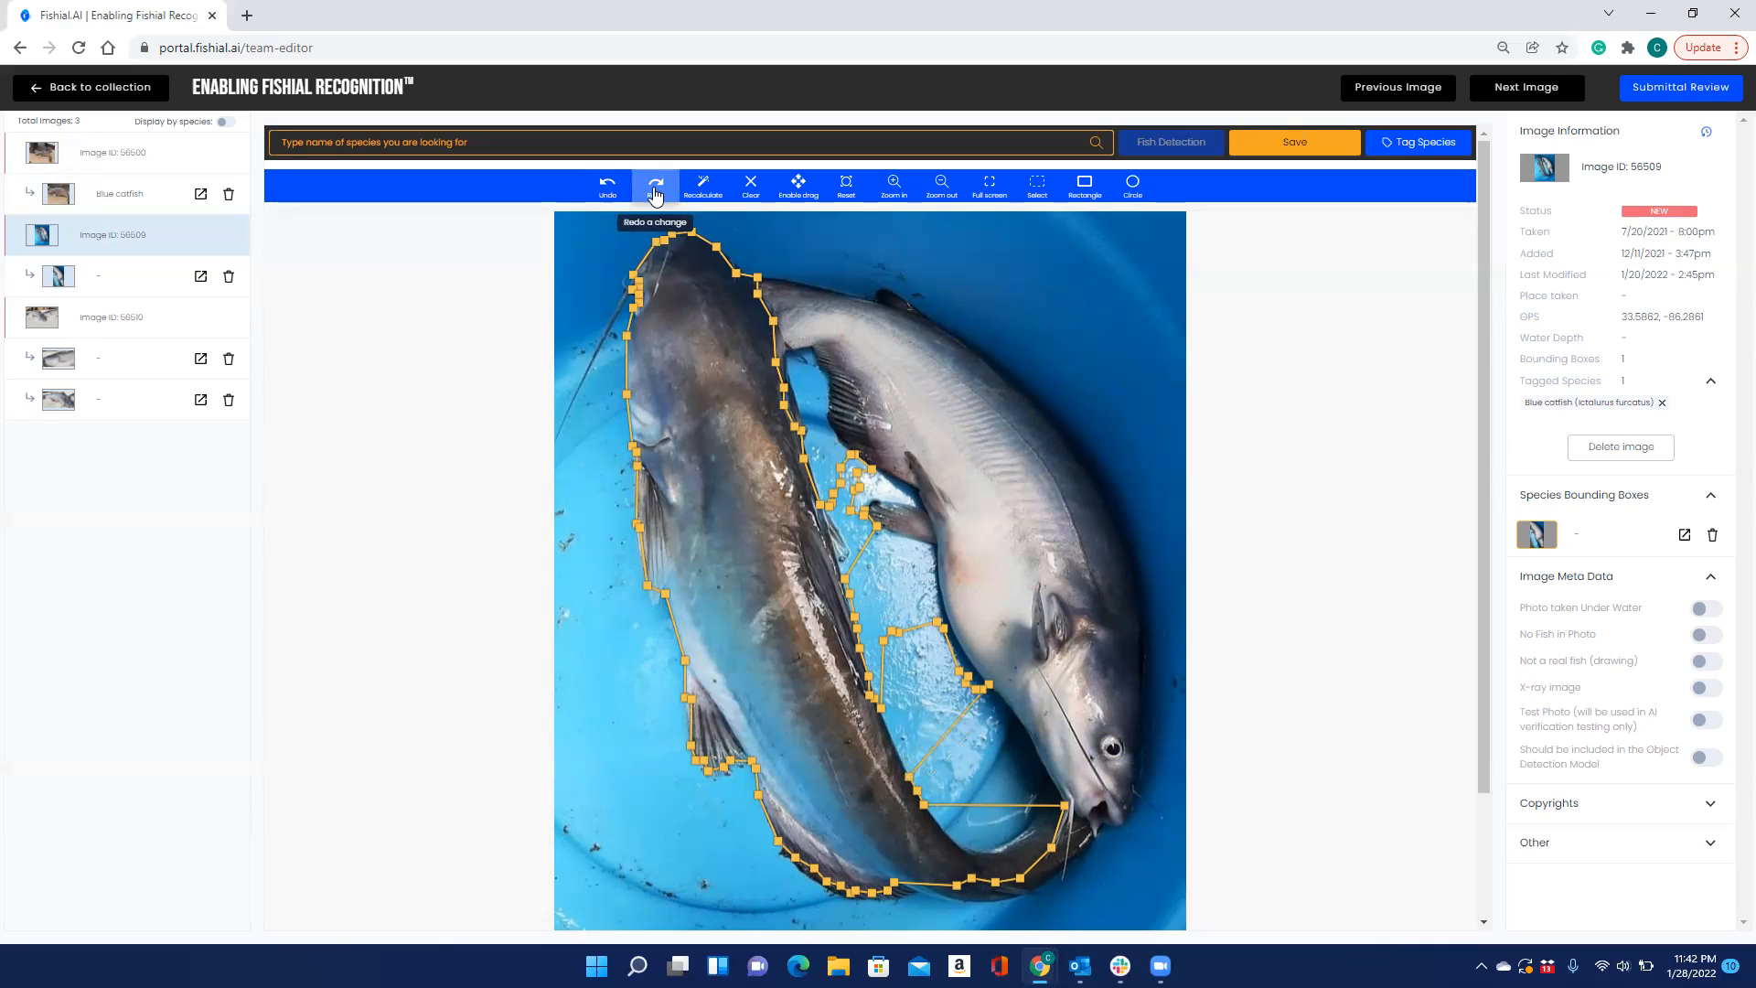
click(656, 193)
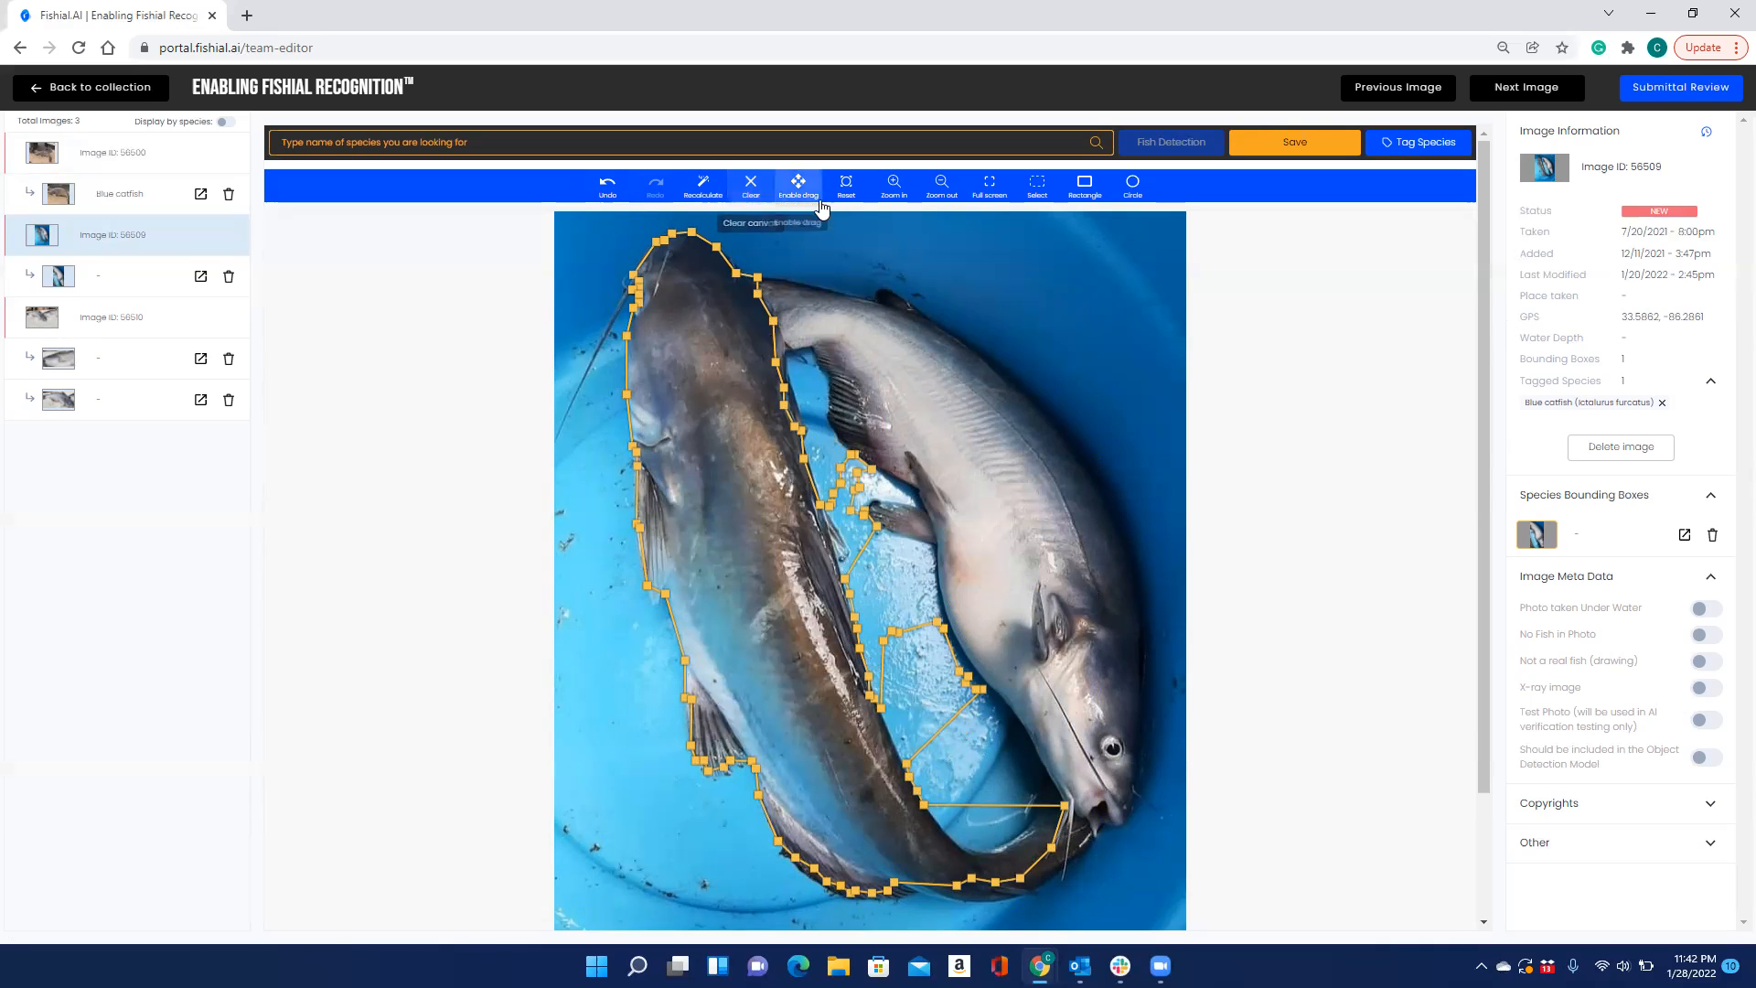
- Refine the outline along the dark catfish's head by adjusting points beside the pale fish's tail
click(894, 187)
click(893, 187)
click(894, 187)
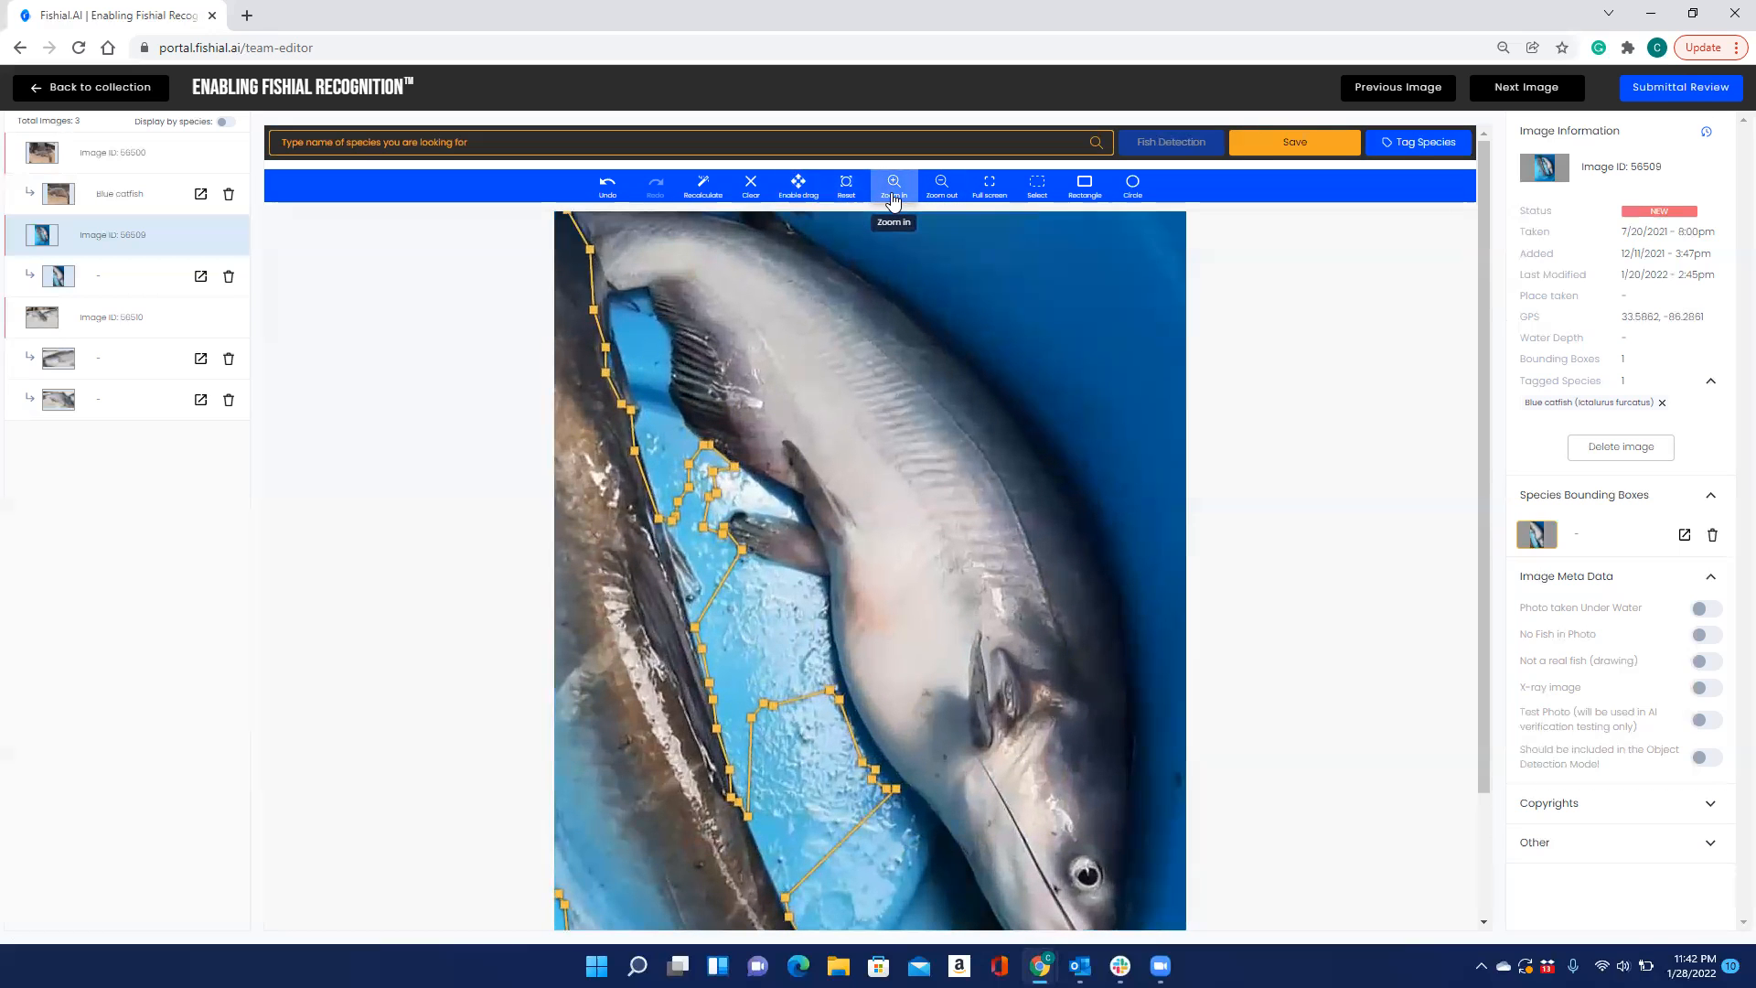
click(894, 200)
click(894, 200)
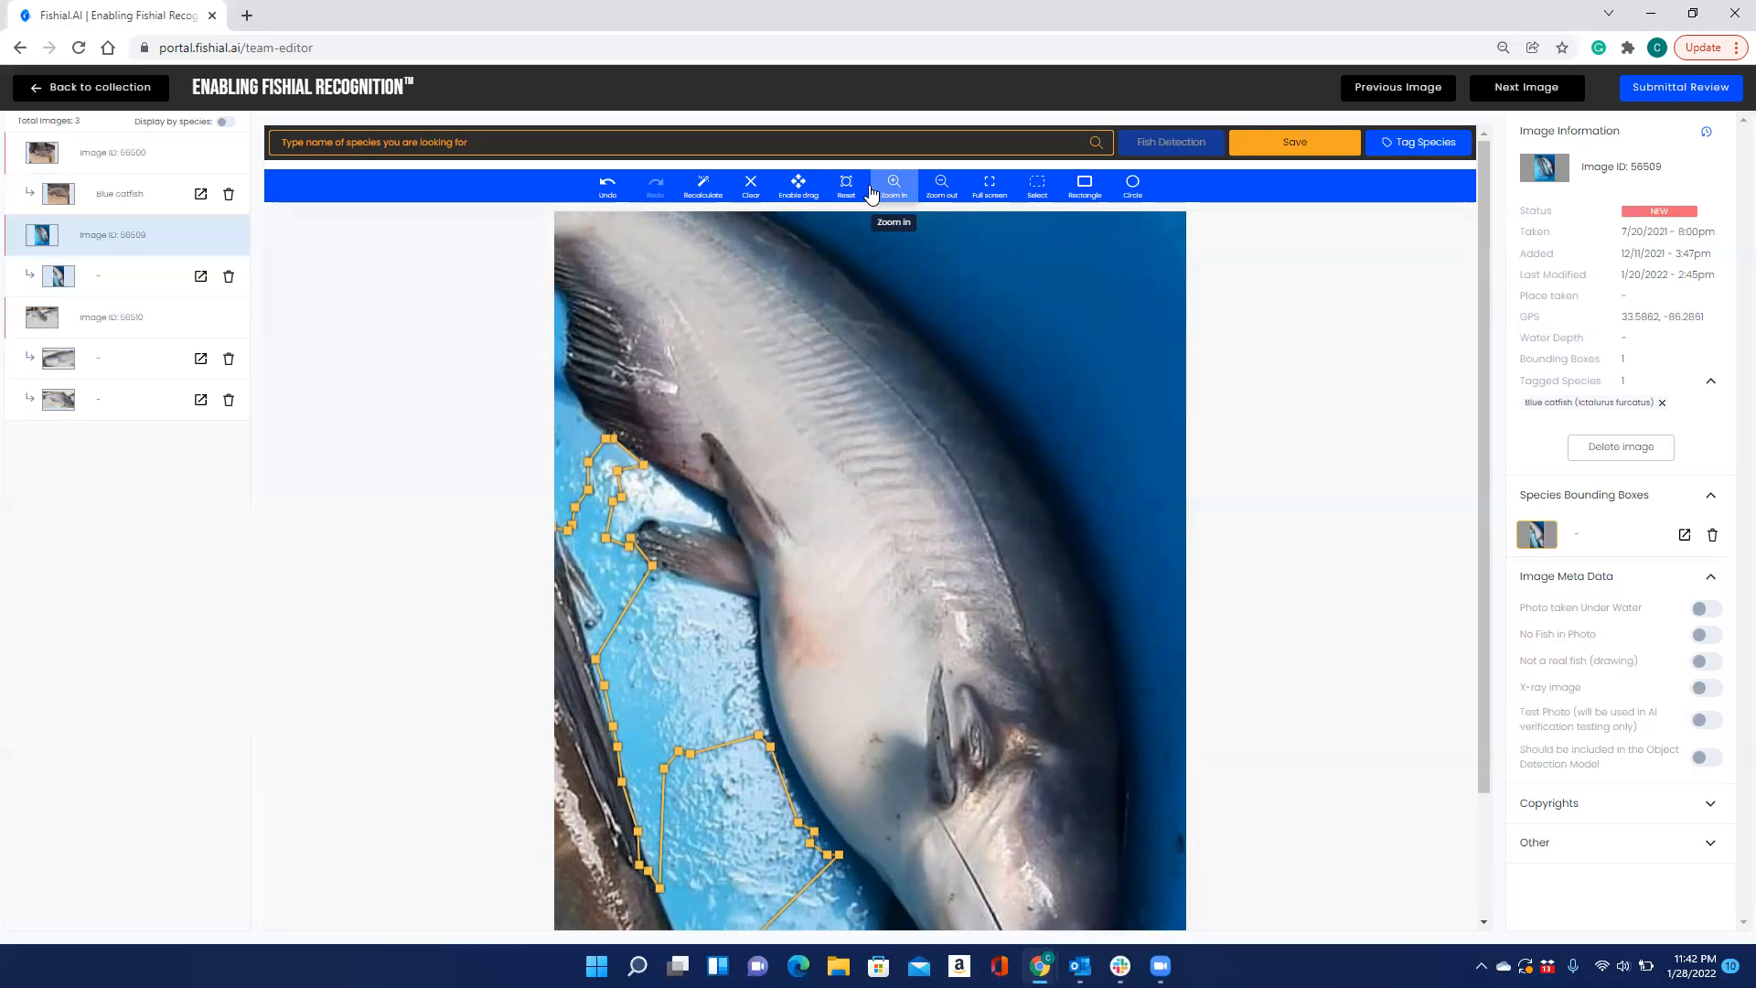
click(797, 192)
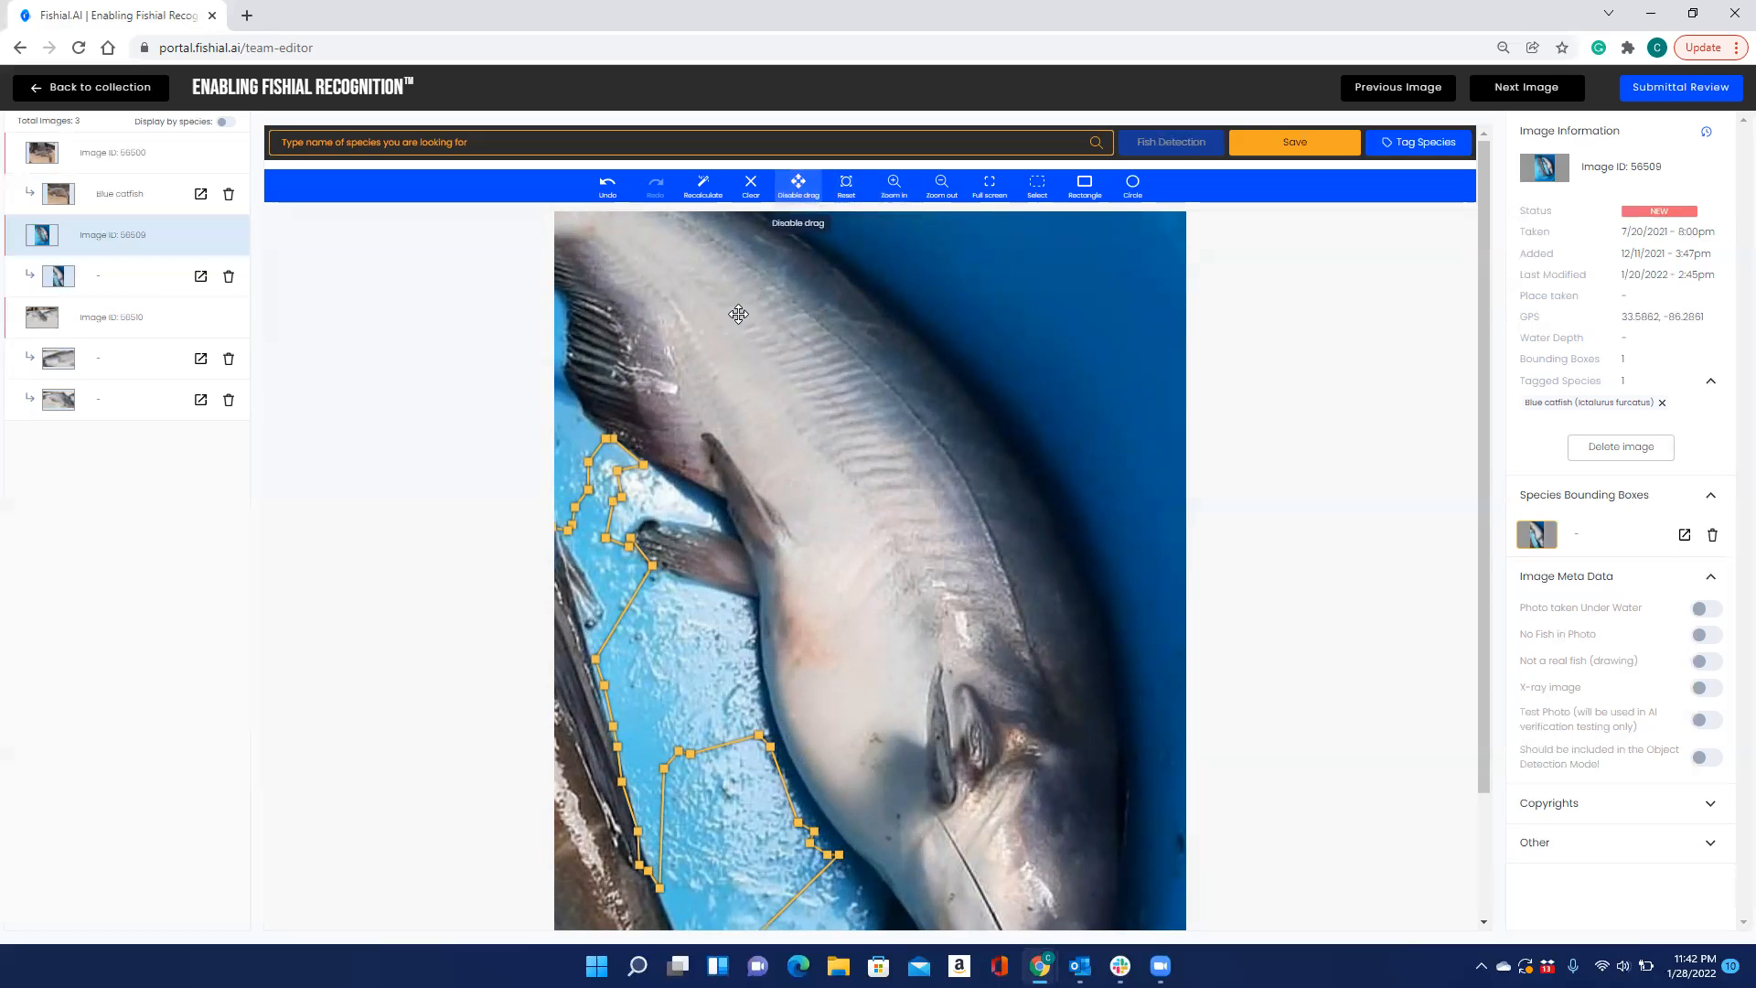
drag(708, 373, 1030, 337)
drag(751, 452, 839, 736)
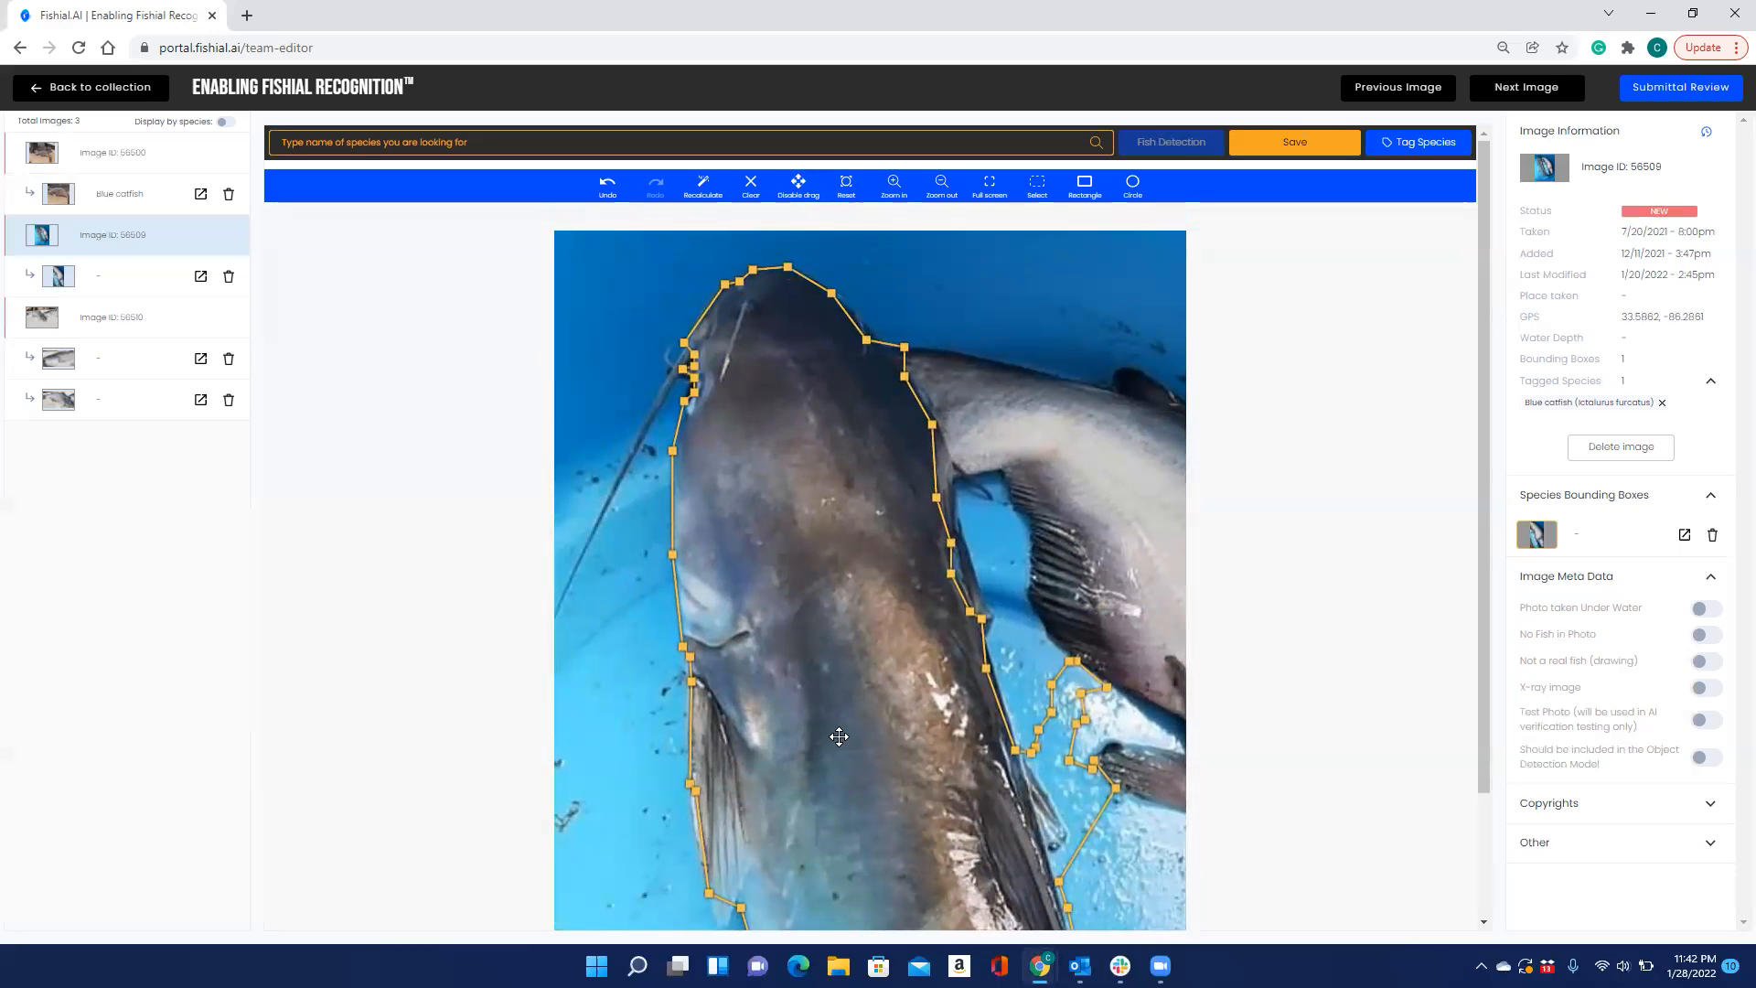
click(789, 195)
click(931, 422)
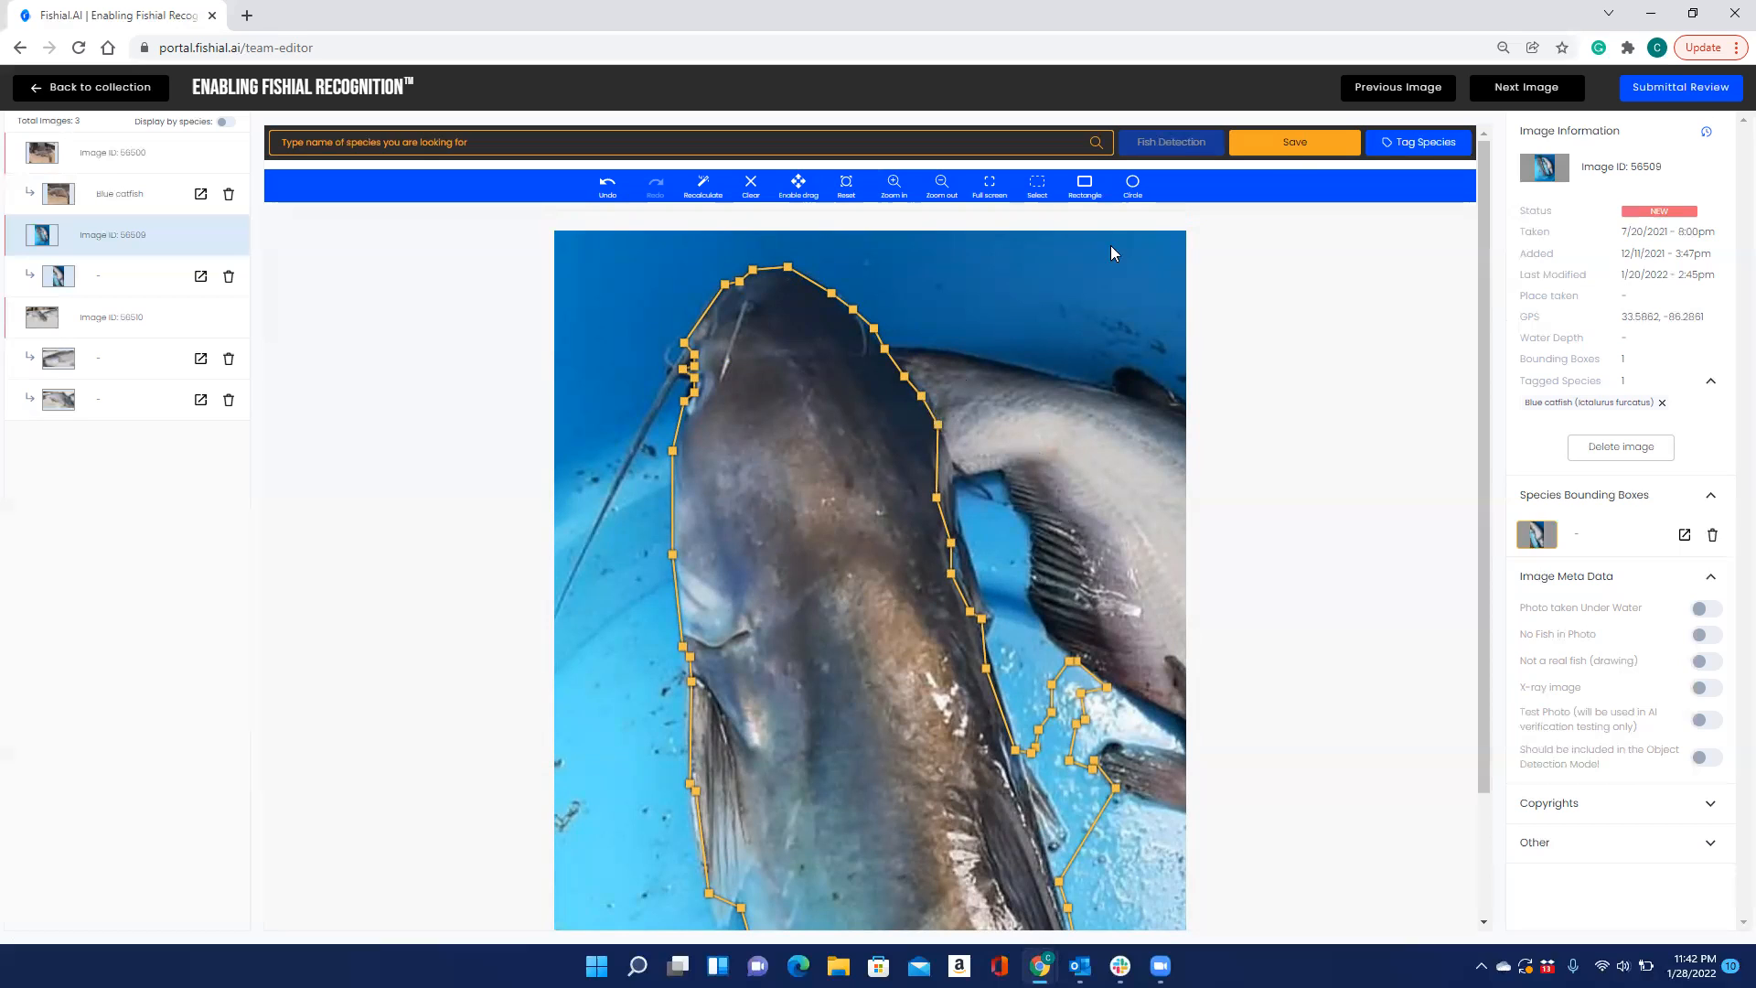
- Save the dark catfish's outline and select its new entry under image 56509
click(1306, 146)
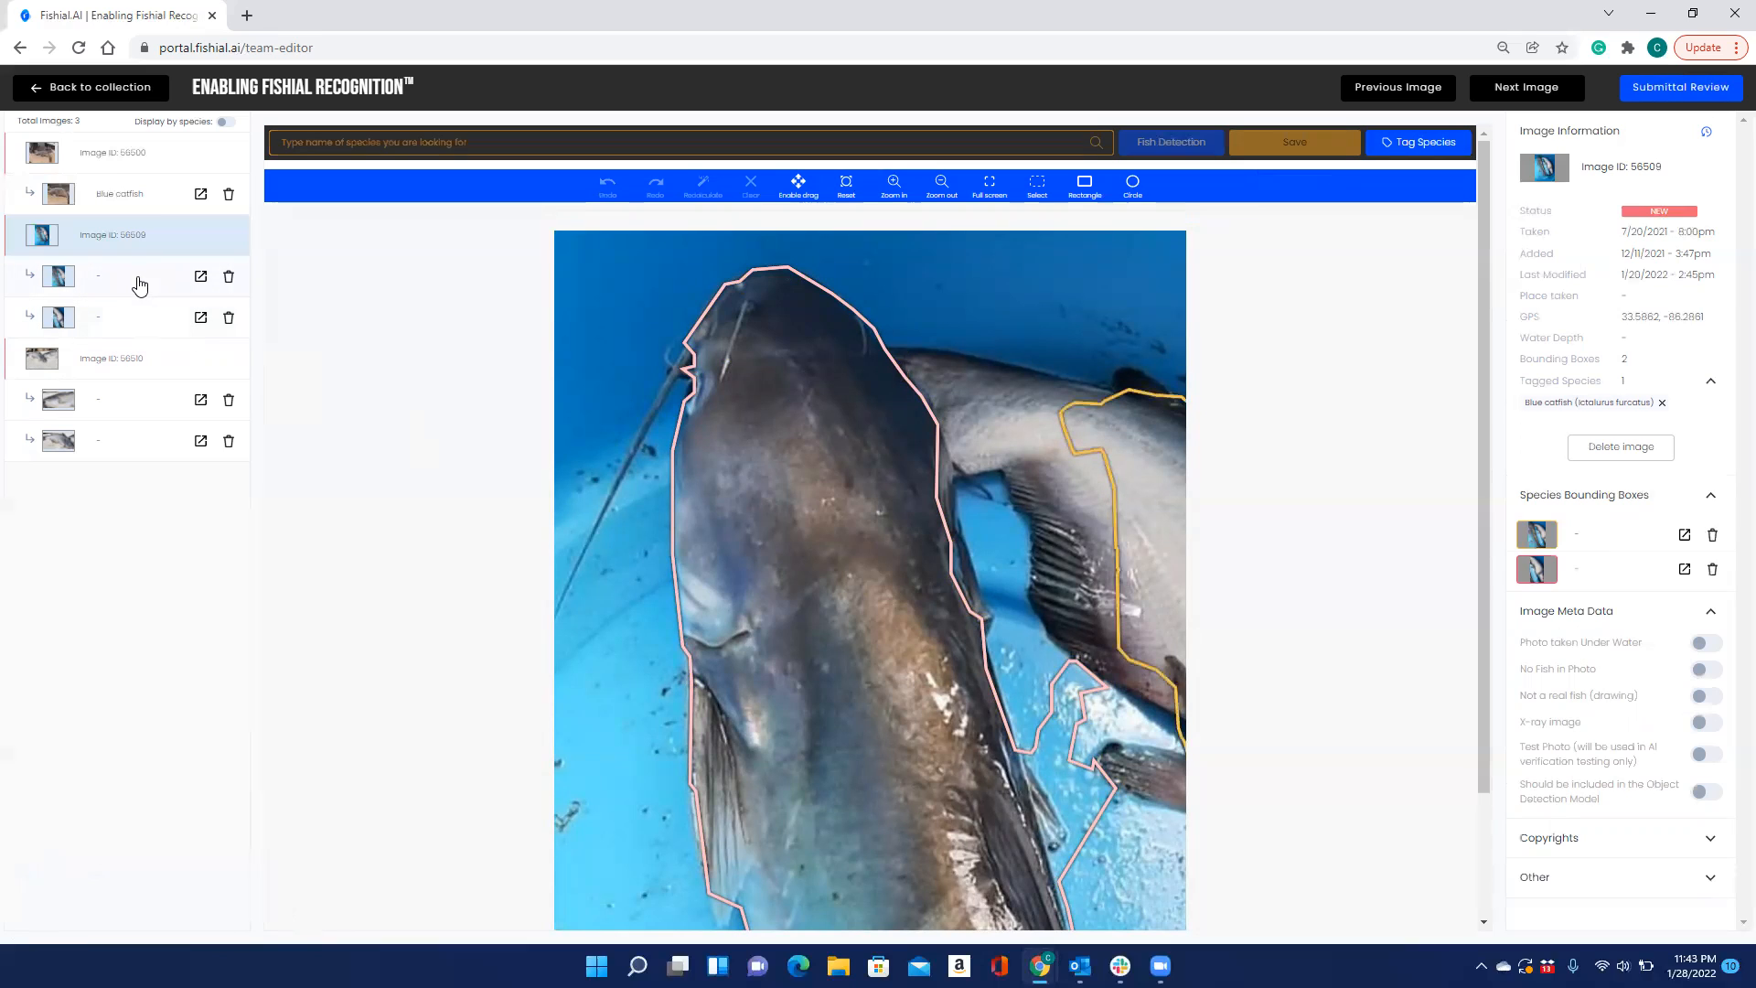
click(139, 284)
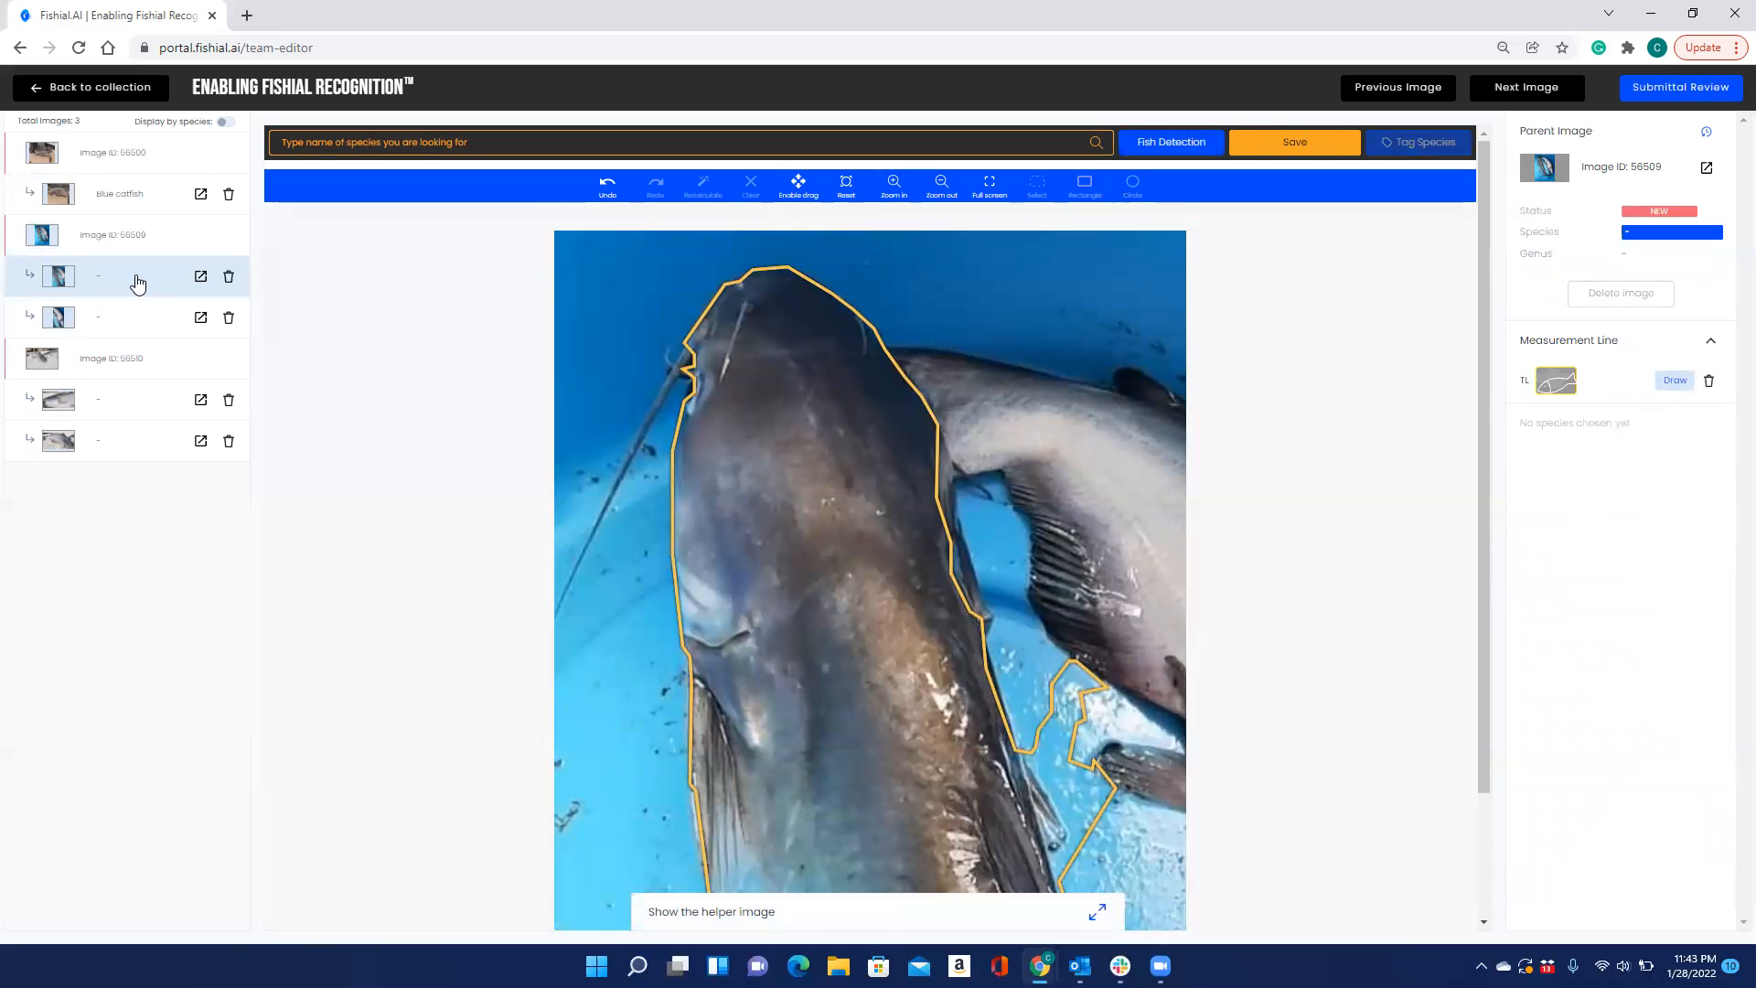
- Compare the two fish outlines of image 56509 at full view, and check the Blue catfish entry under image 56500
click(127, 320)
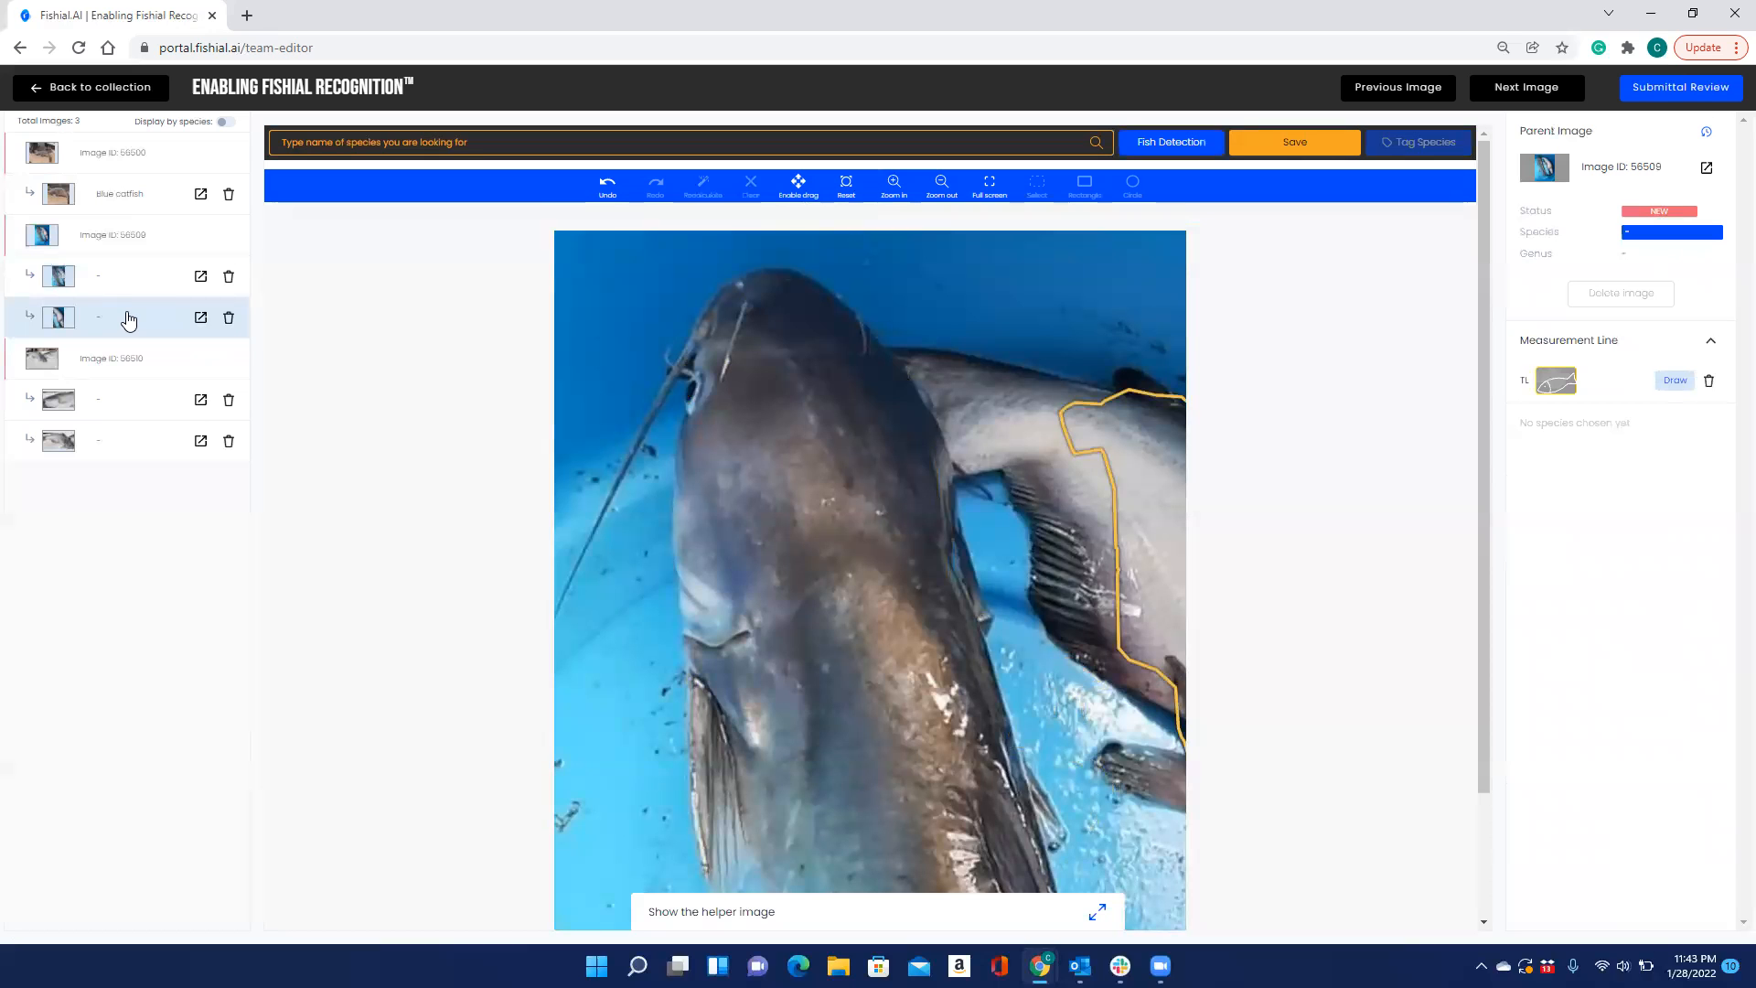
click(126, 282)
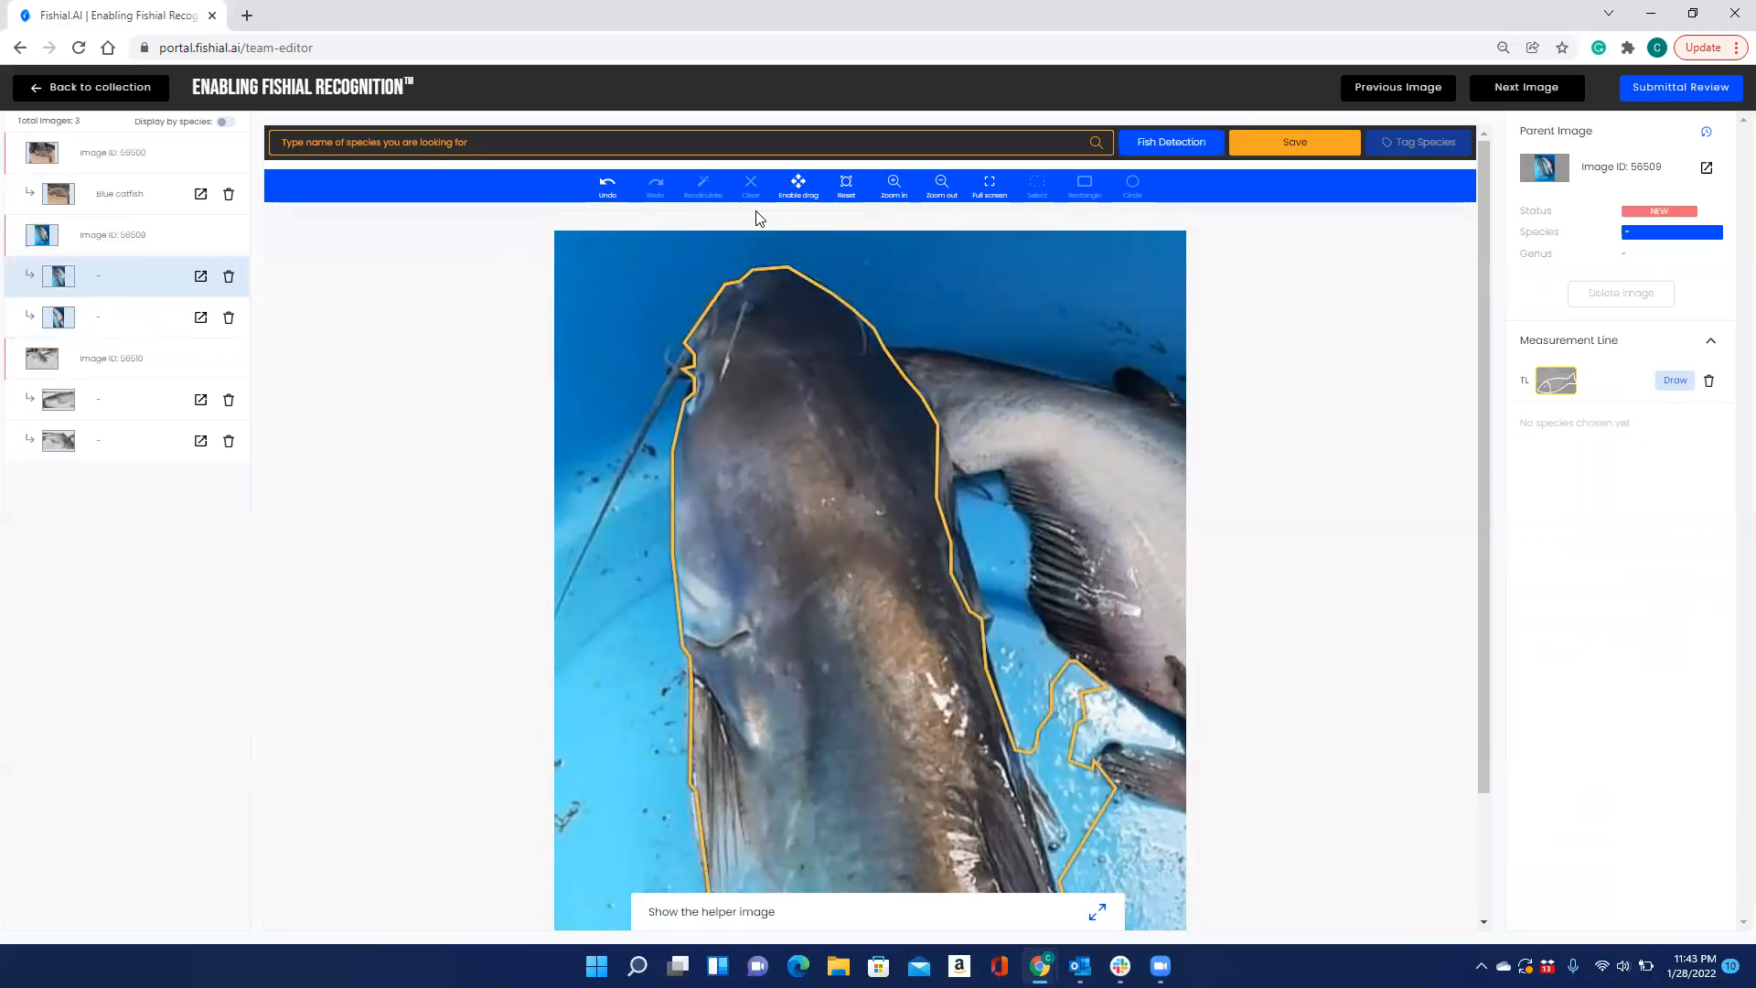
click(847, 196)
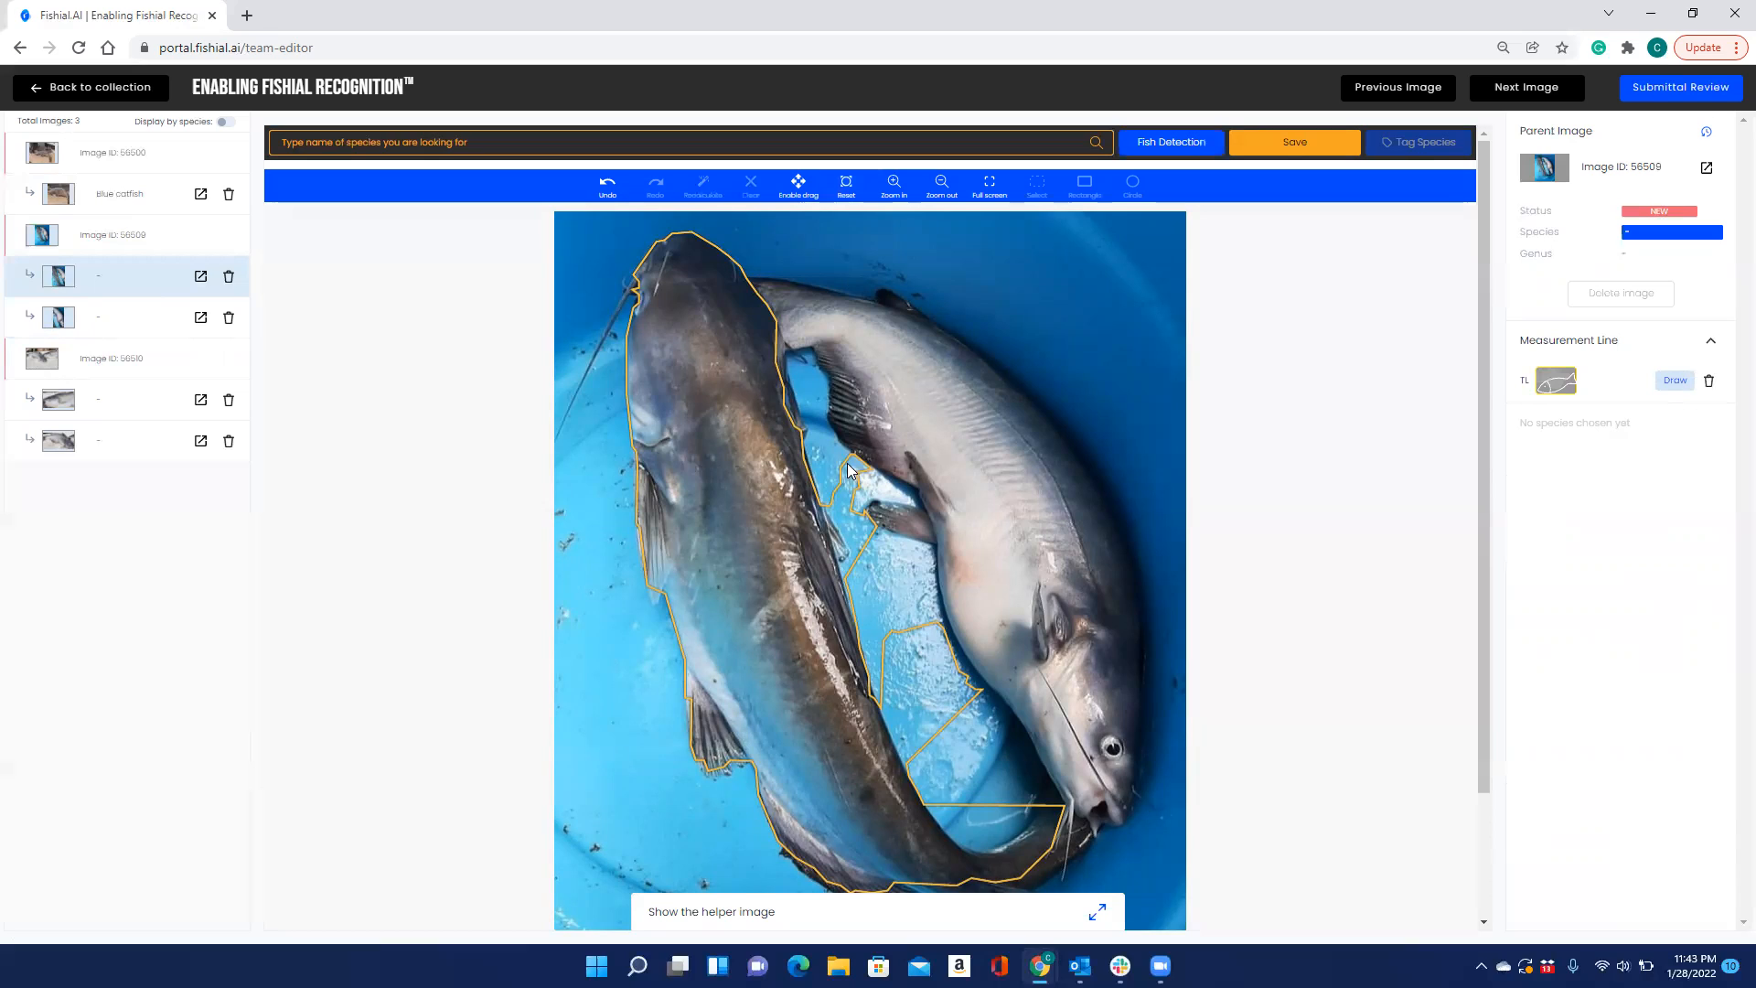
click(107, 210)
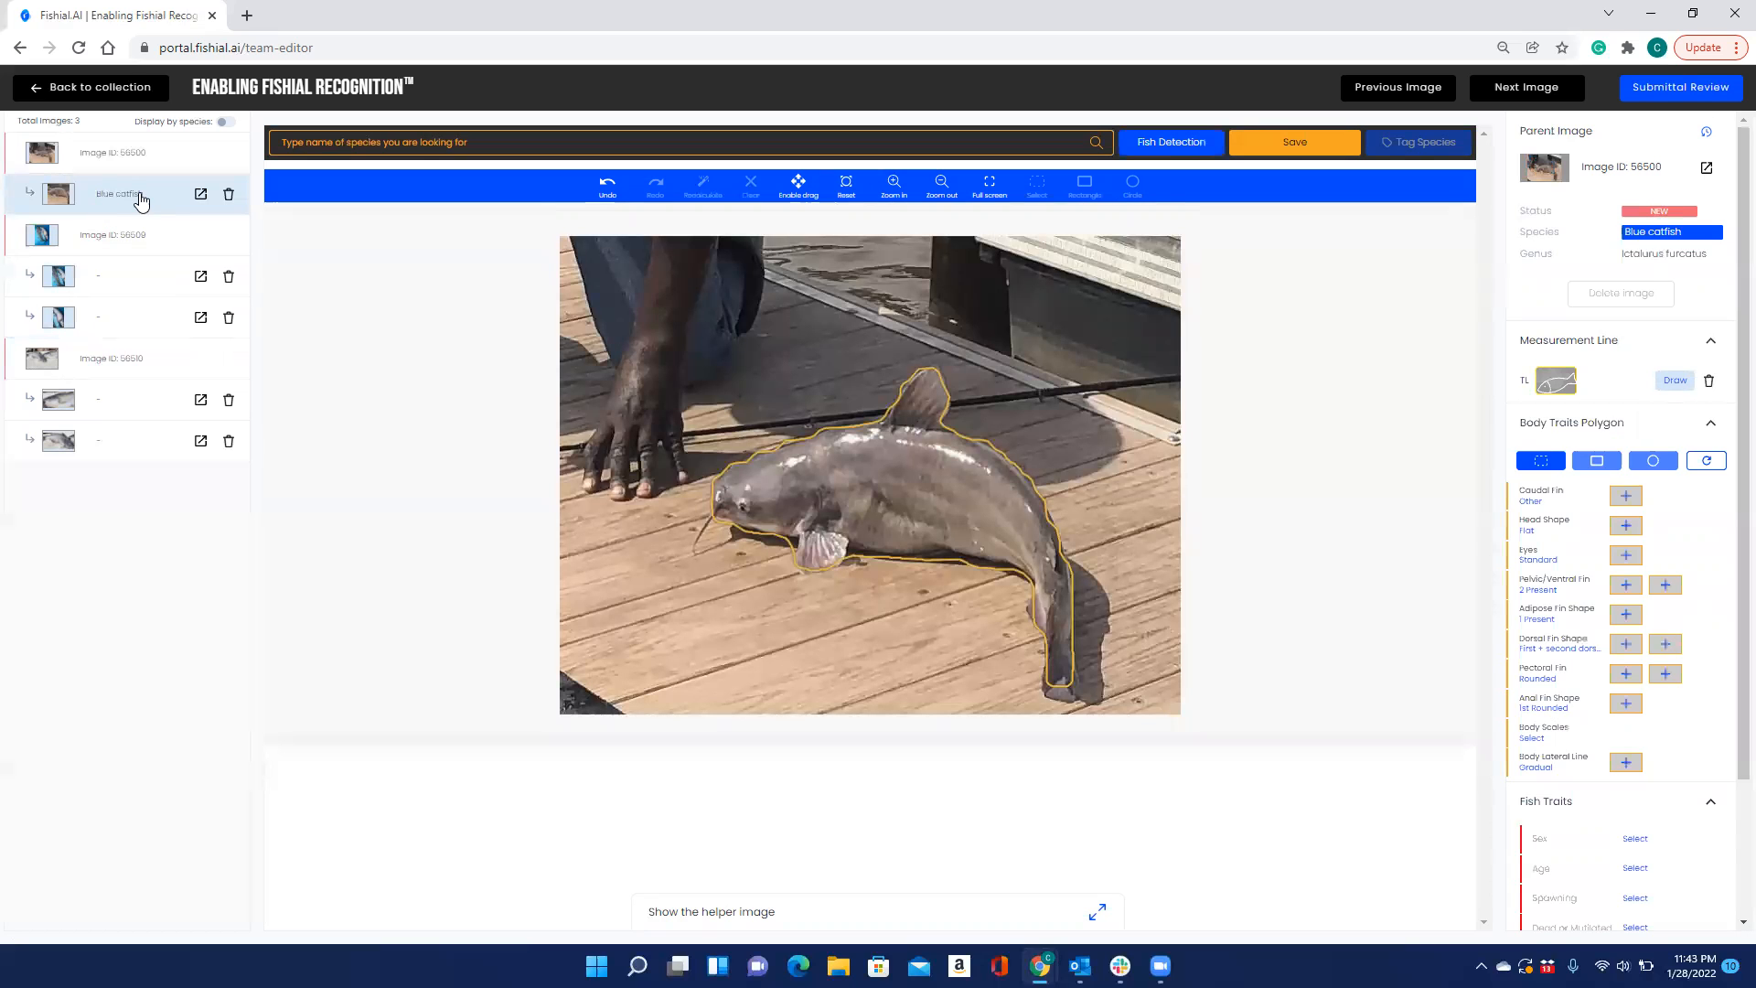
- Assign the species Blue catfish to the dark catfish's entry under image 56509 and save it
click(128, 277)
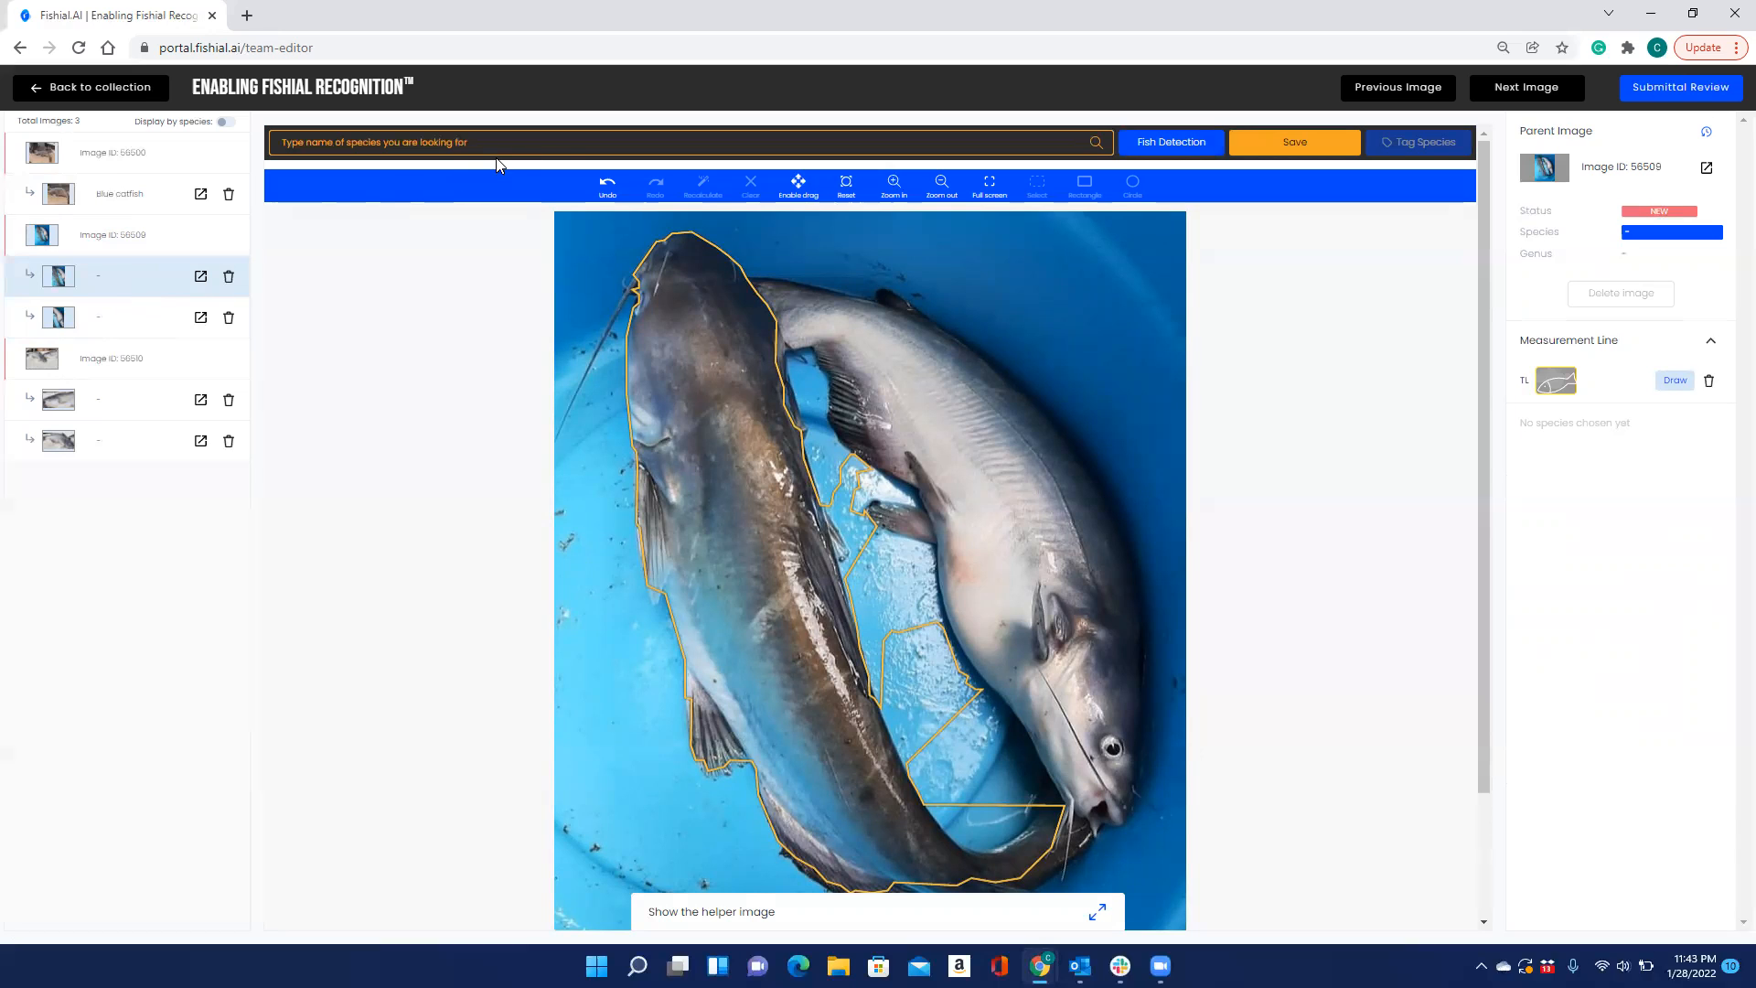
click(541, 140)
text(blue catfish)
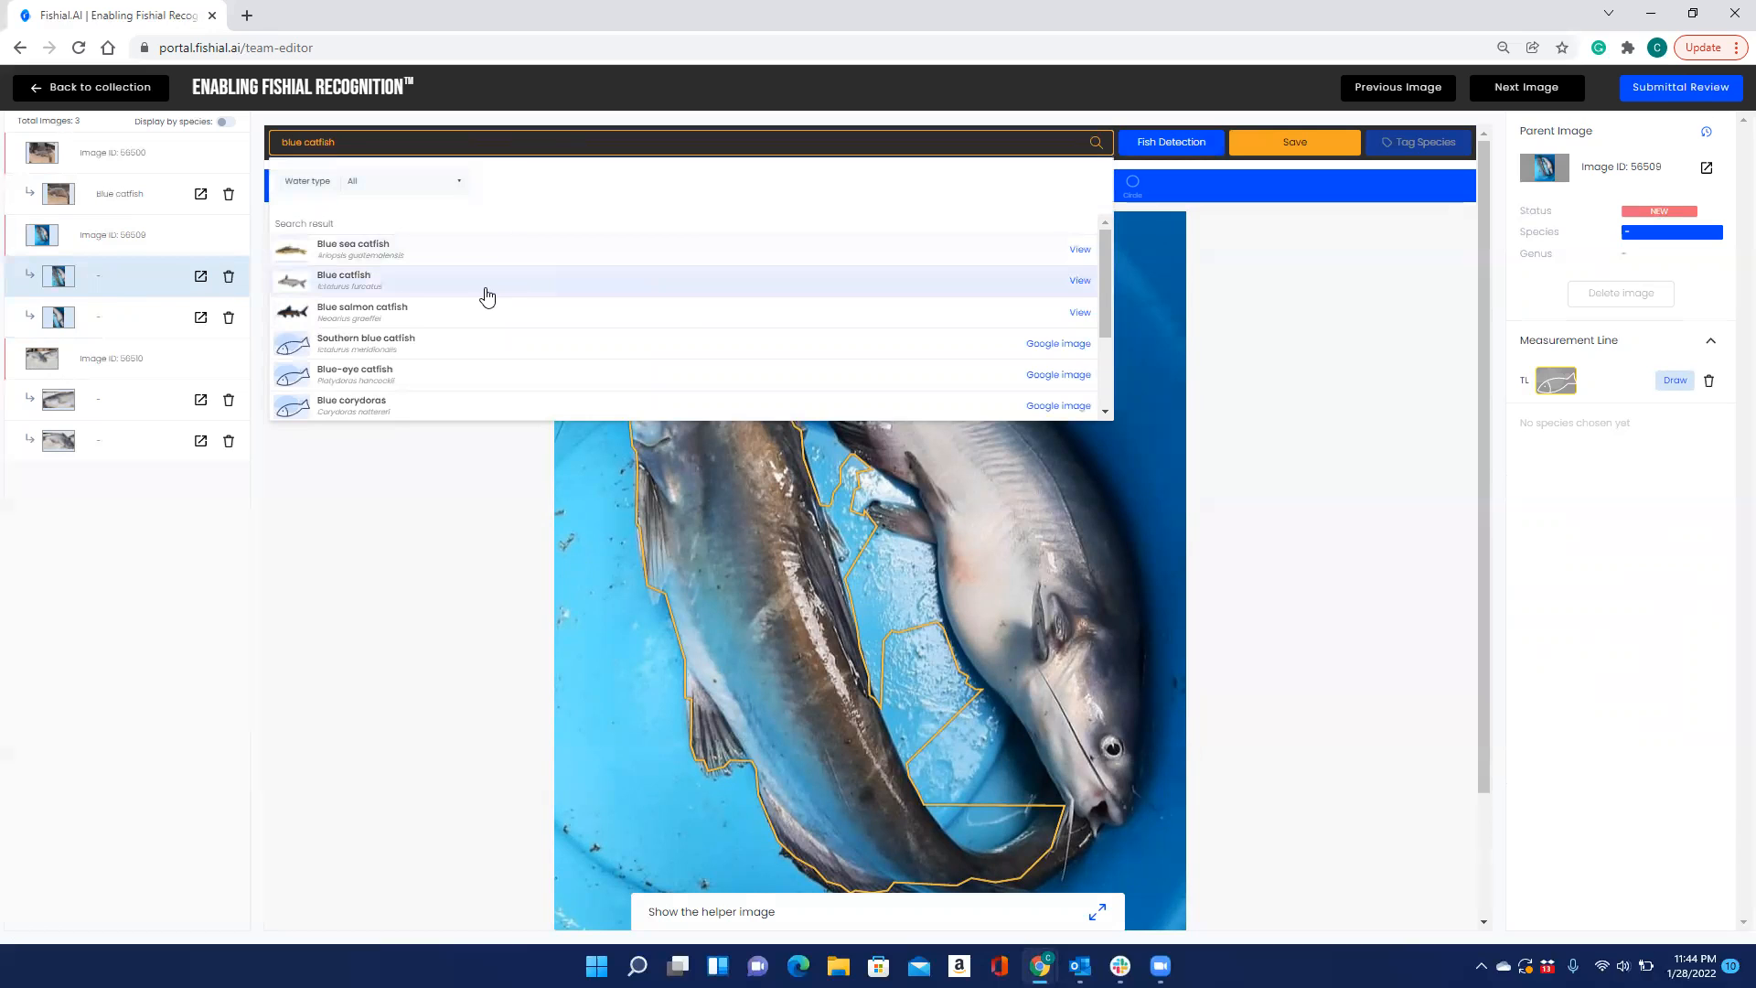
click(487, 295)
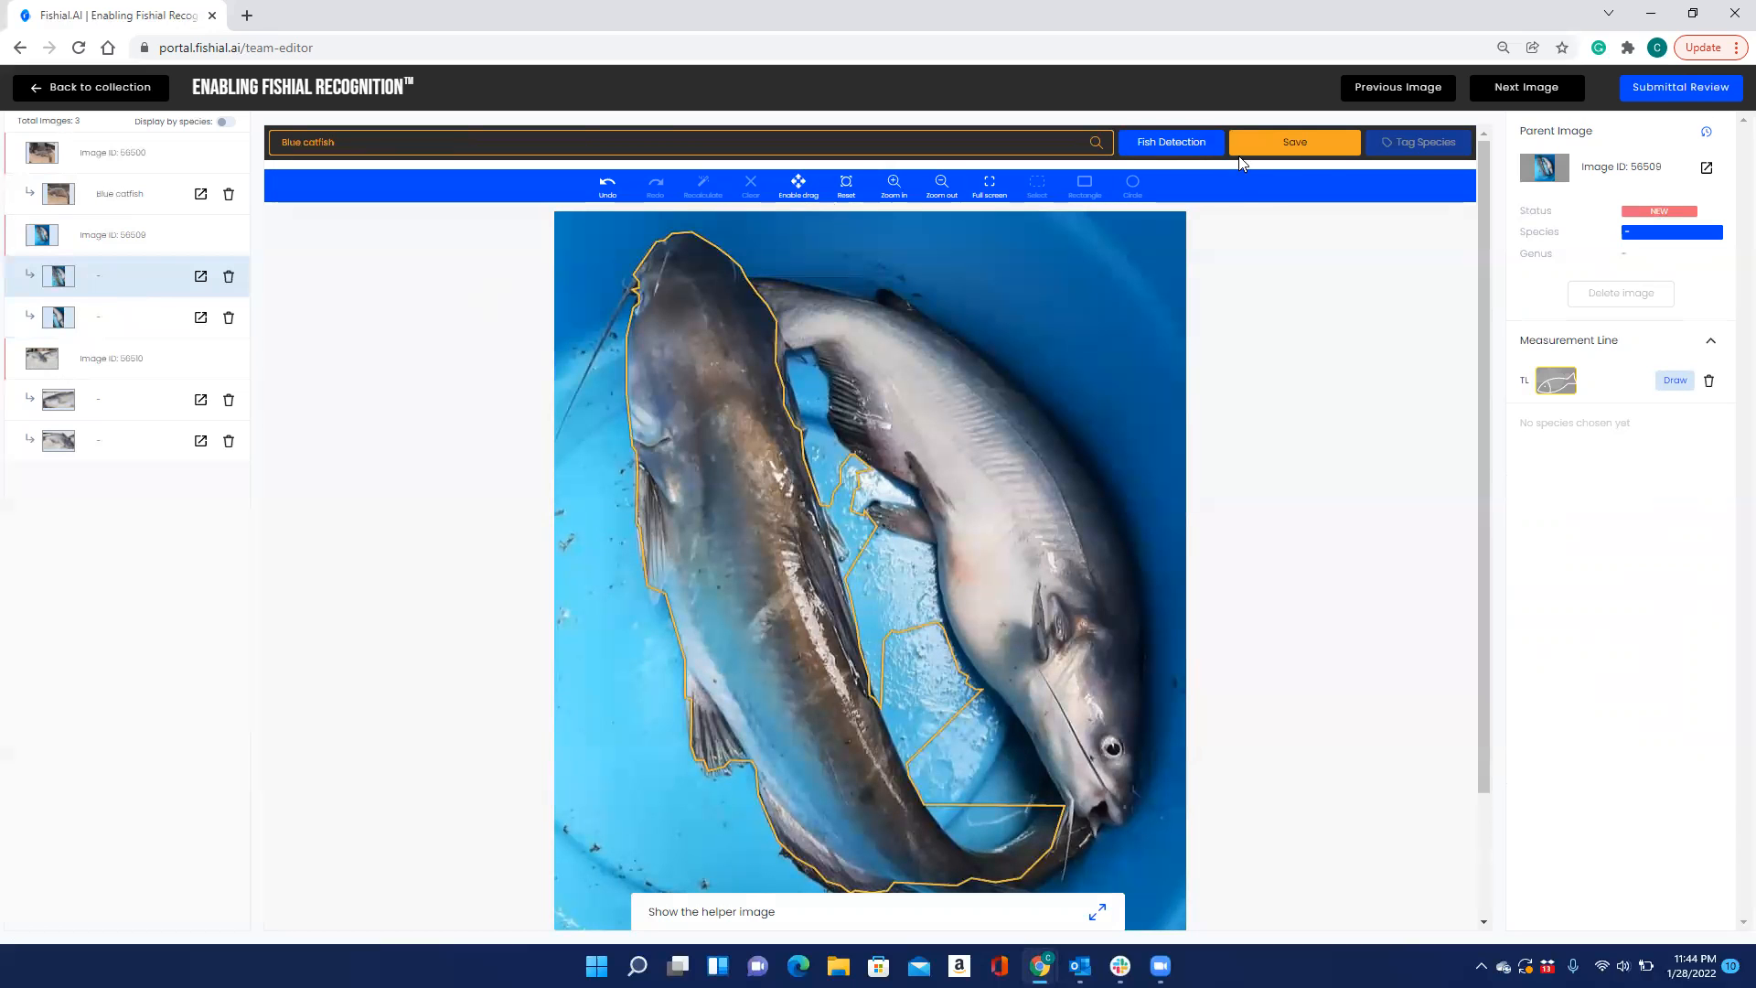
click(1347, 147)
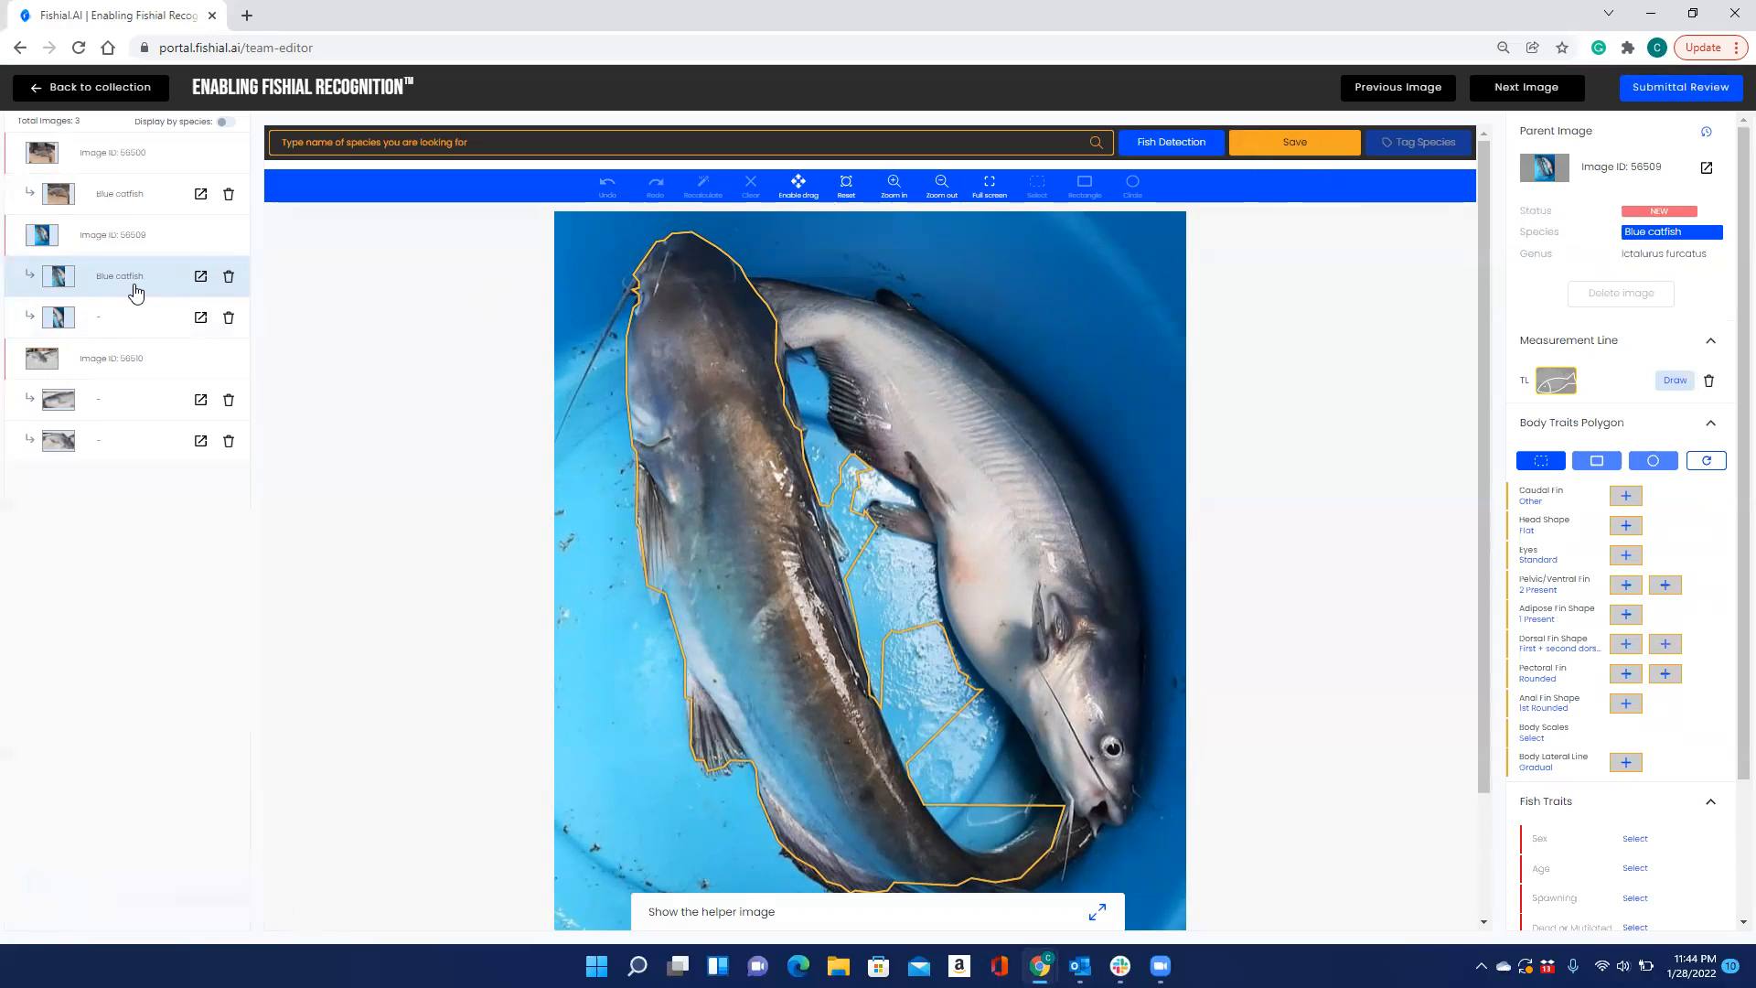
- Open the open-mouthed catfish's outline under image 56510 for editing and fit its points to the upper back and below the mouth
click(117, 366)
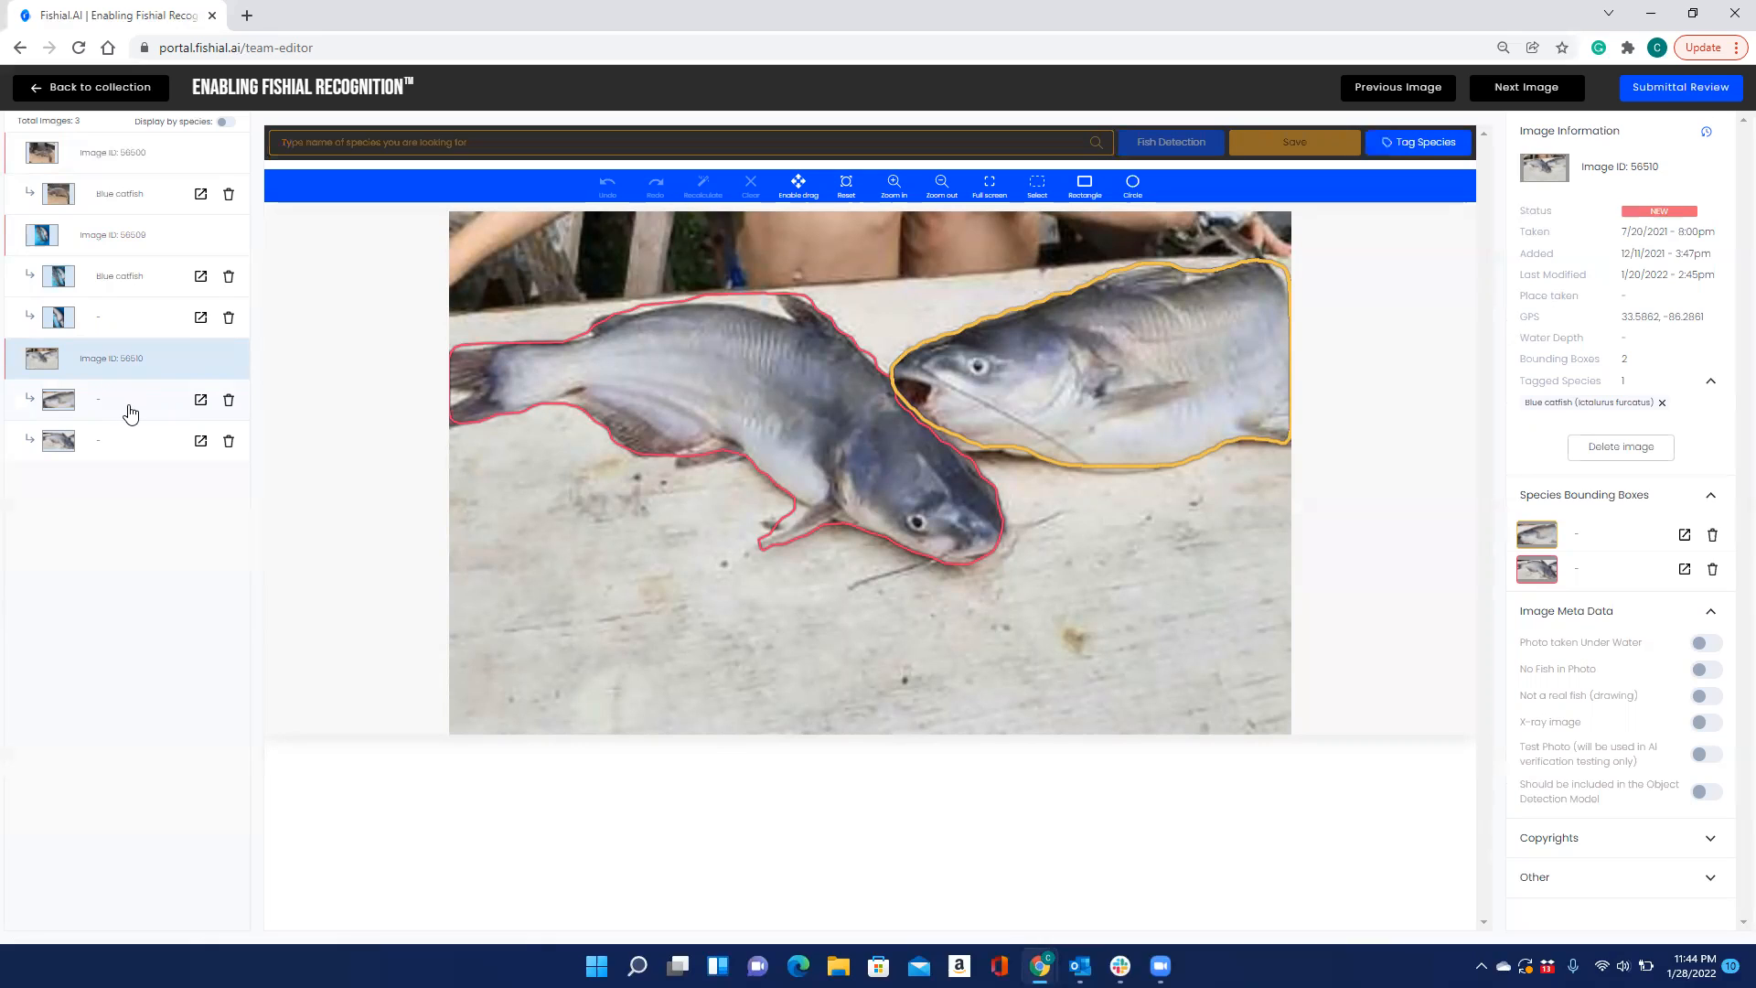
click(130, 415)
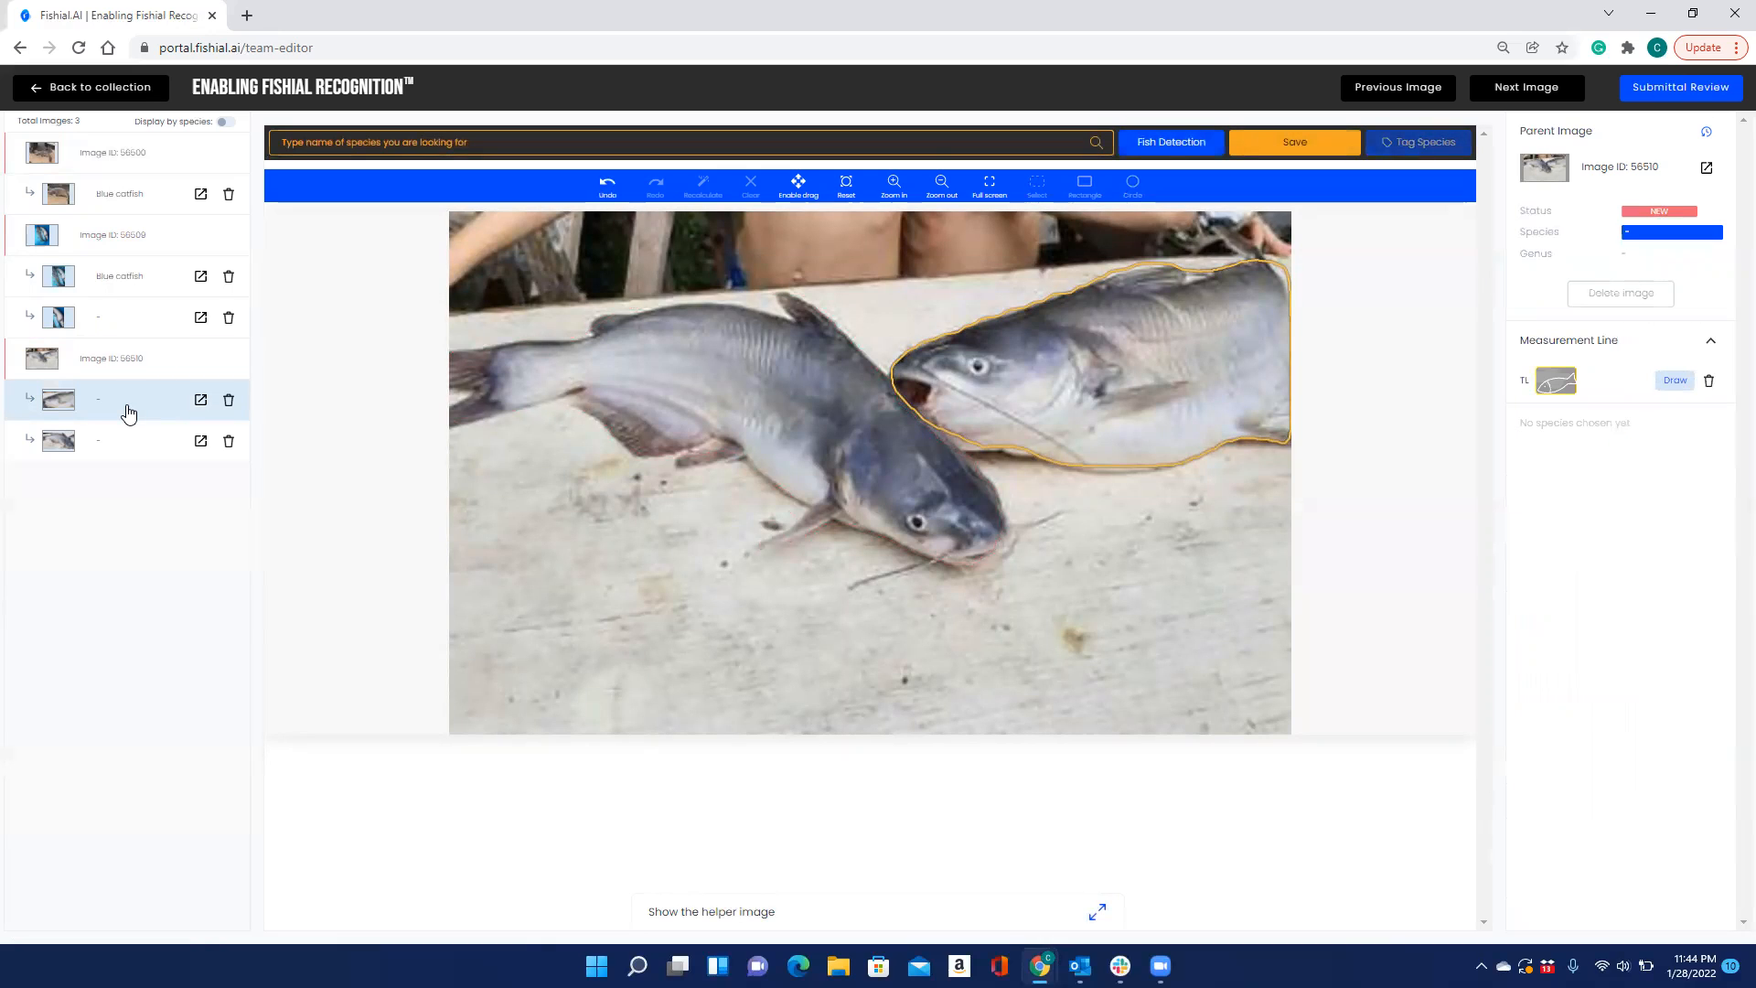
click(202, 403)
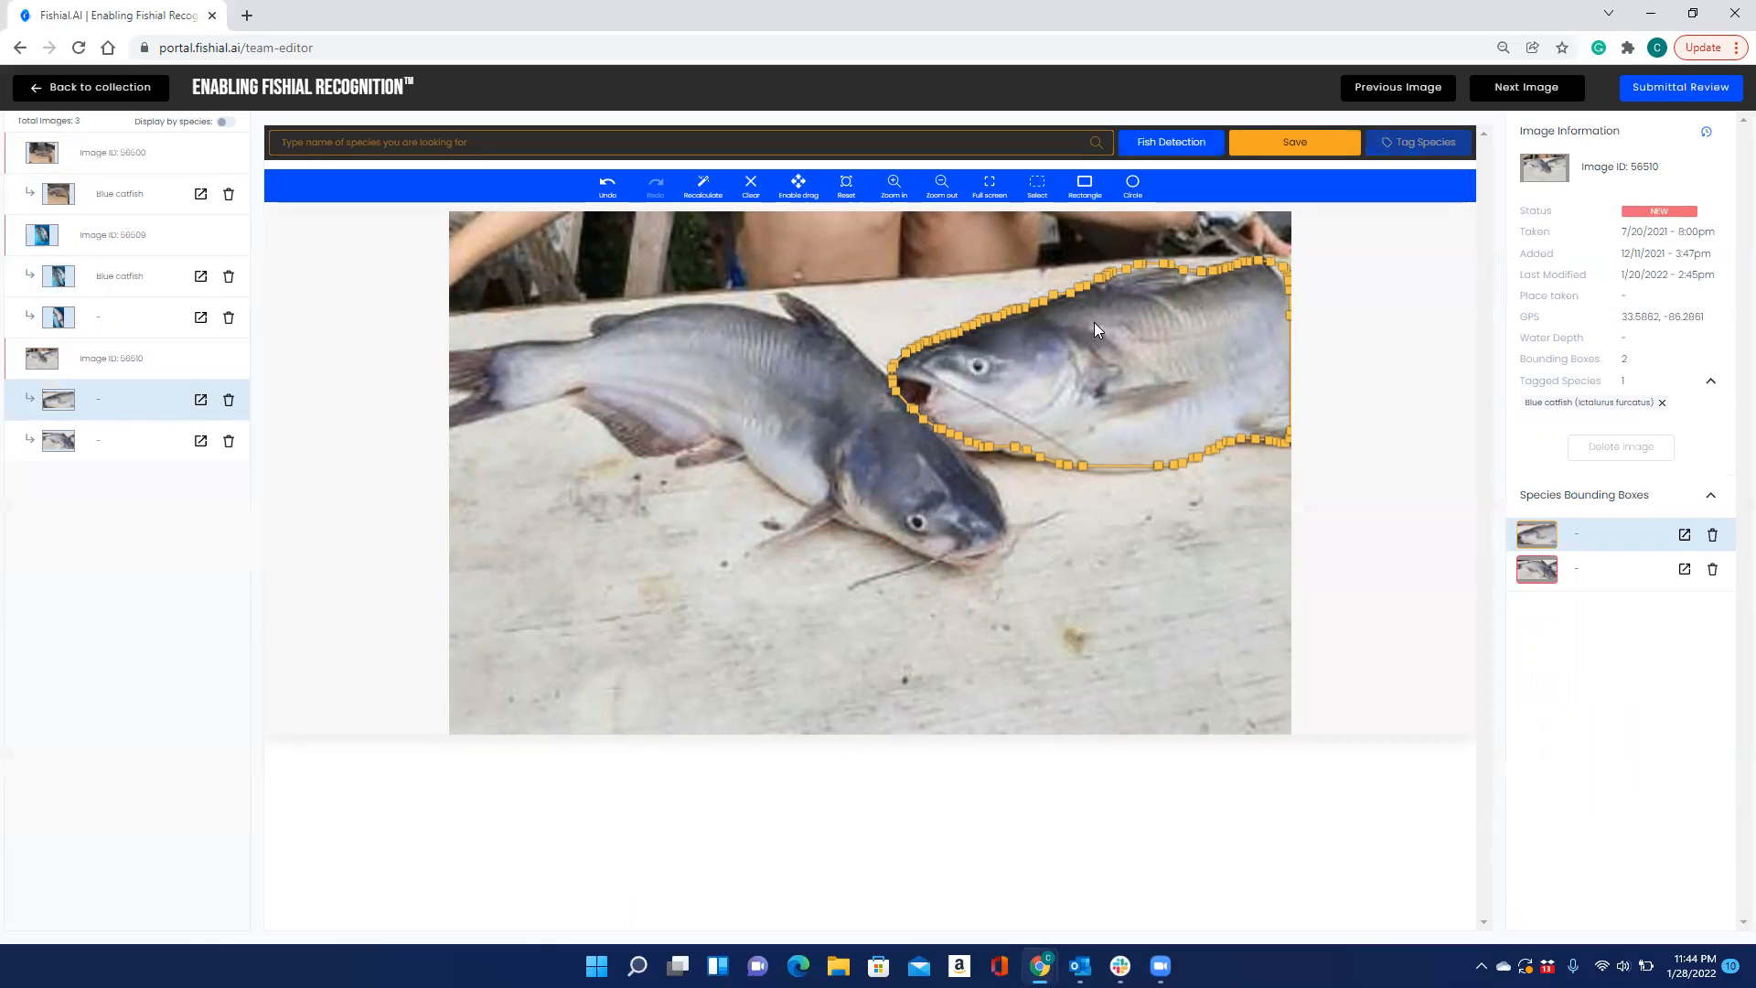
click(893, 188)
click(893, 188)
click(893, 188)
click(892, 187)
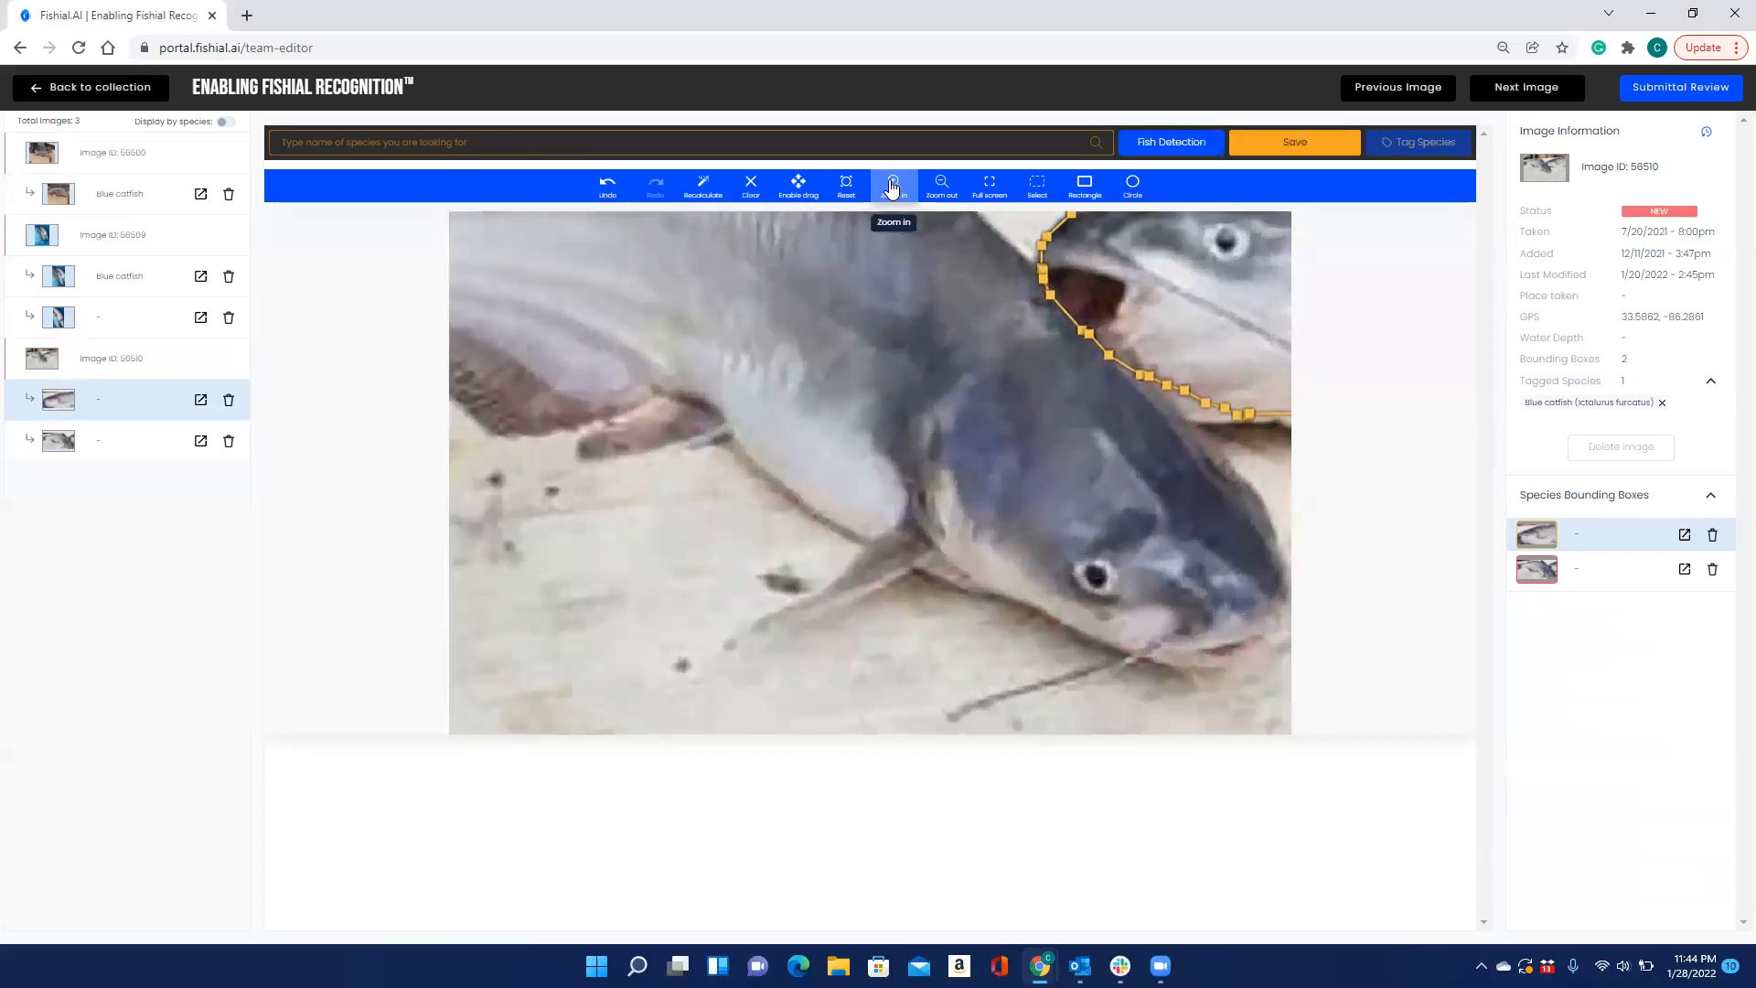
click(893, 188)
click(799, 183)
drag(1055, 388, 896, 602)
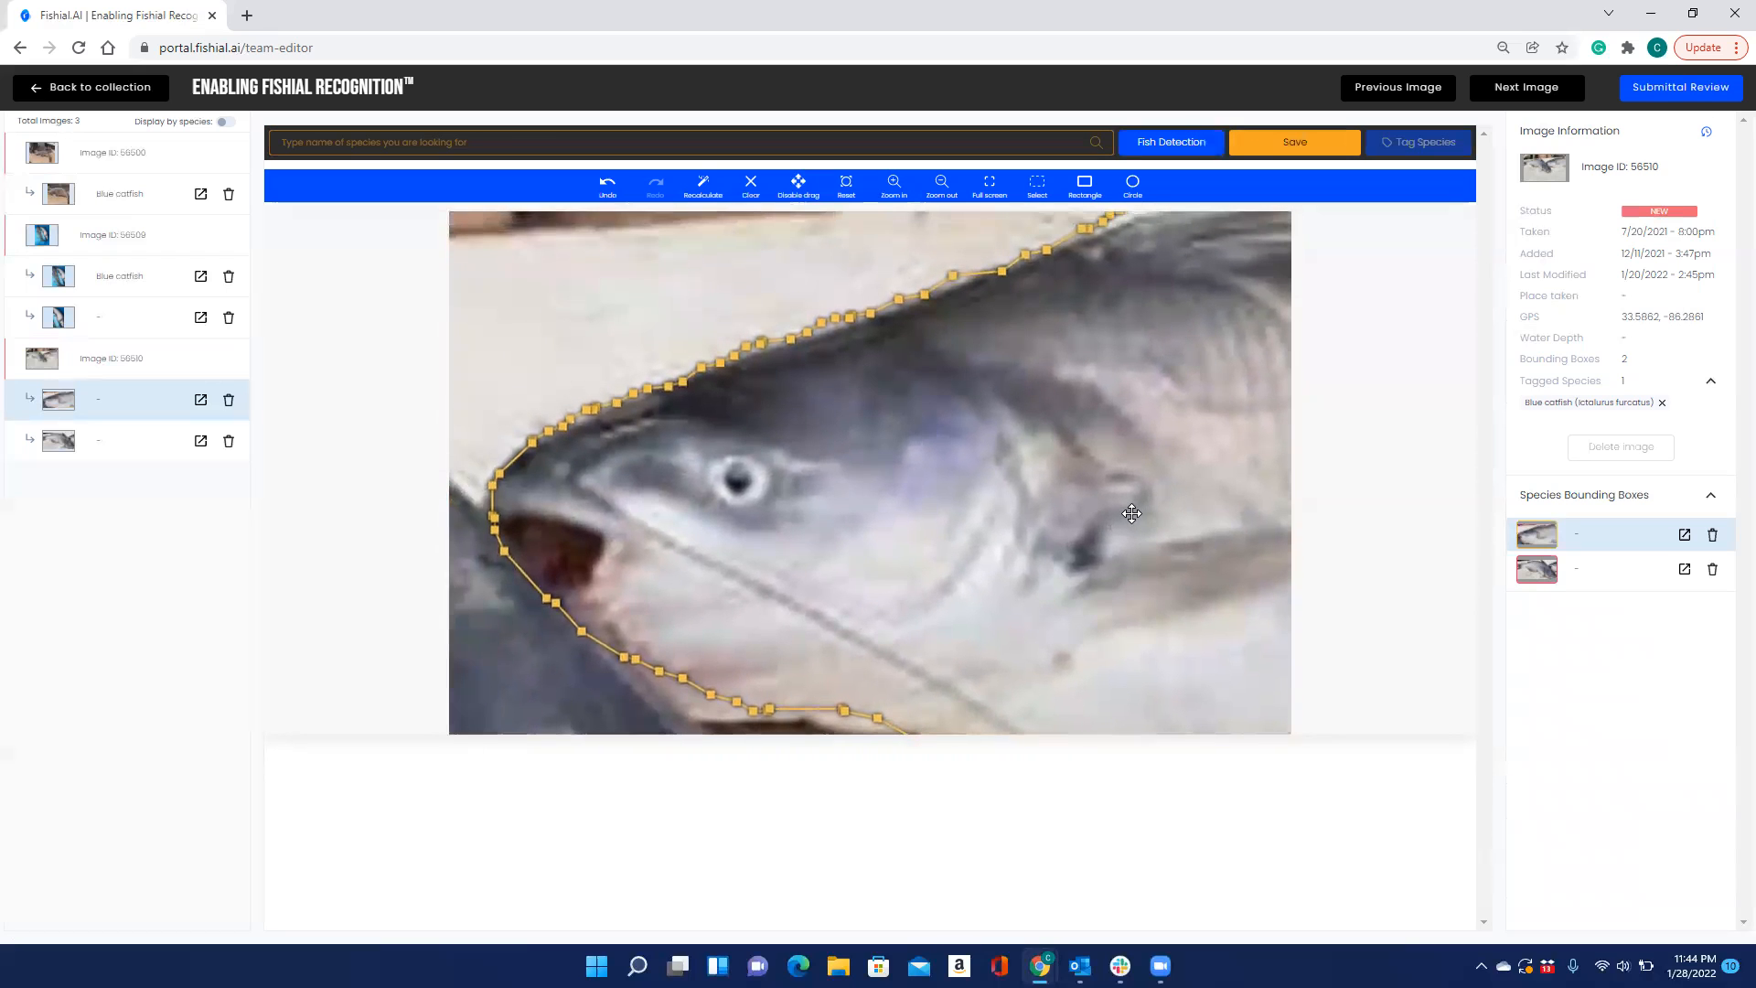
click(797, 184)
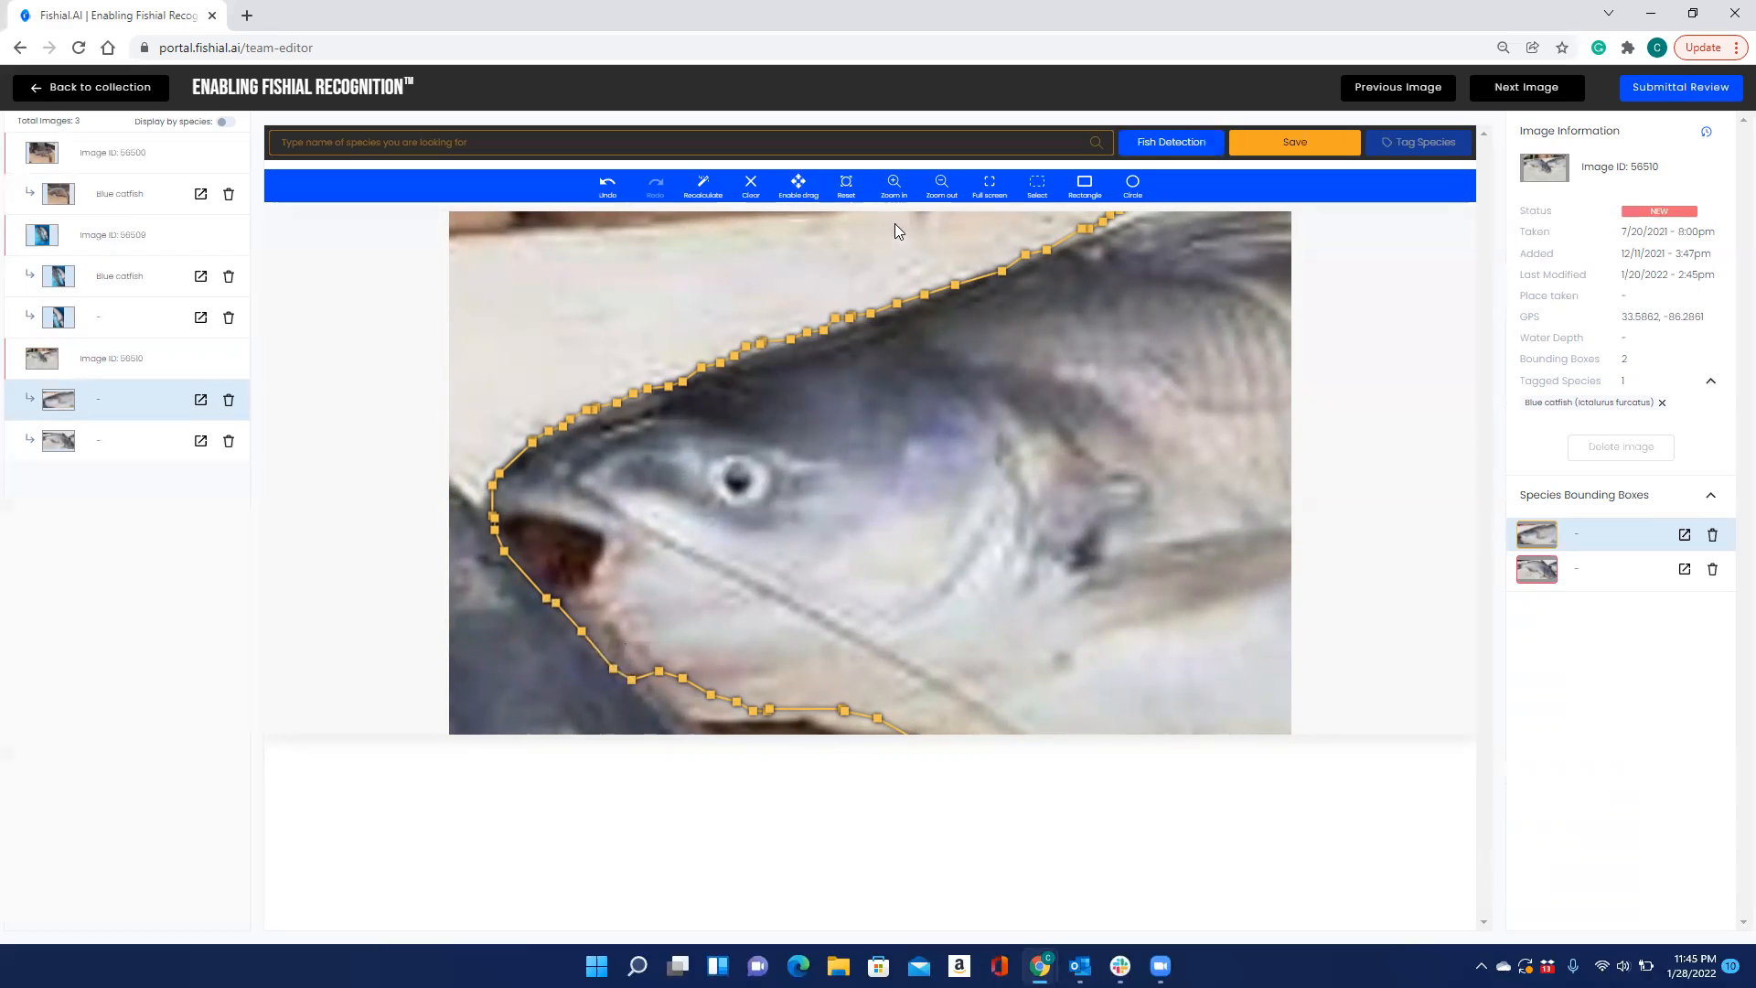
- Pull the outline down to the open-mouthed catfish's belly edge and save the changes
click(947, 201)
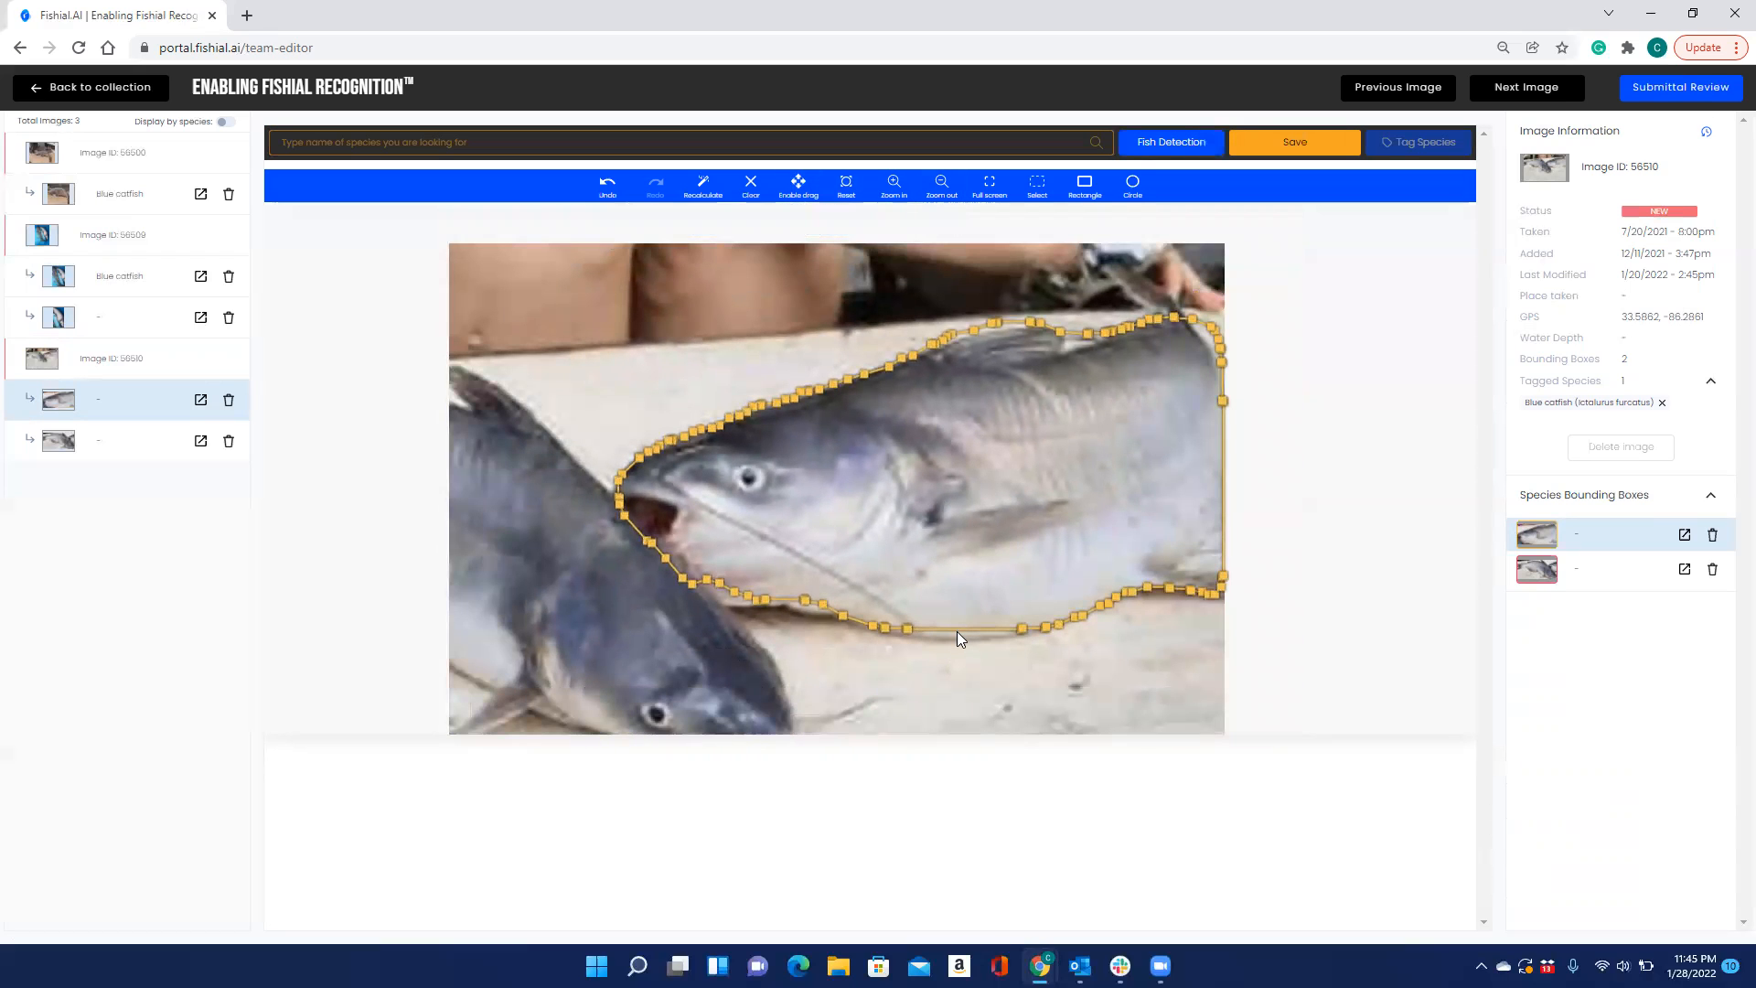
drag(962, 635, 961, 646)
click(923, 641)
click(1311, 148)
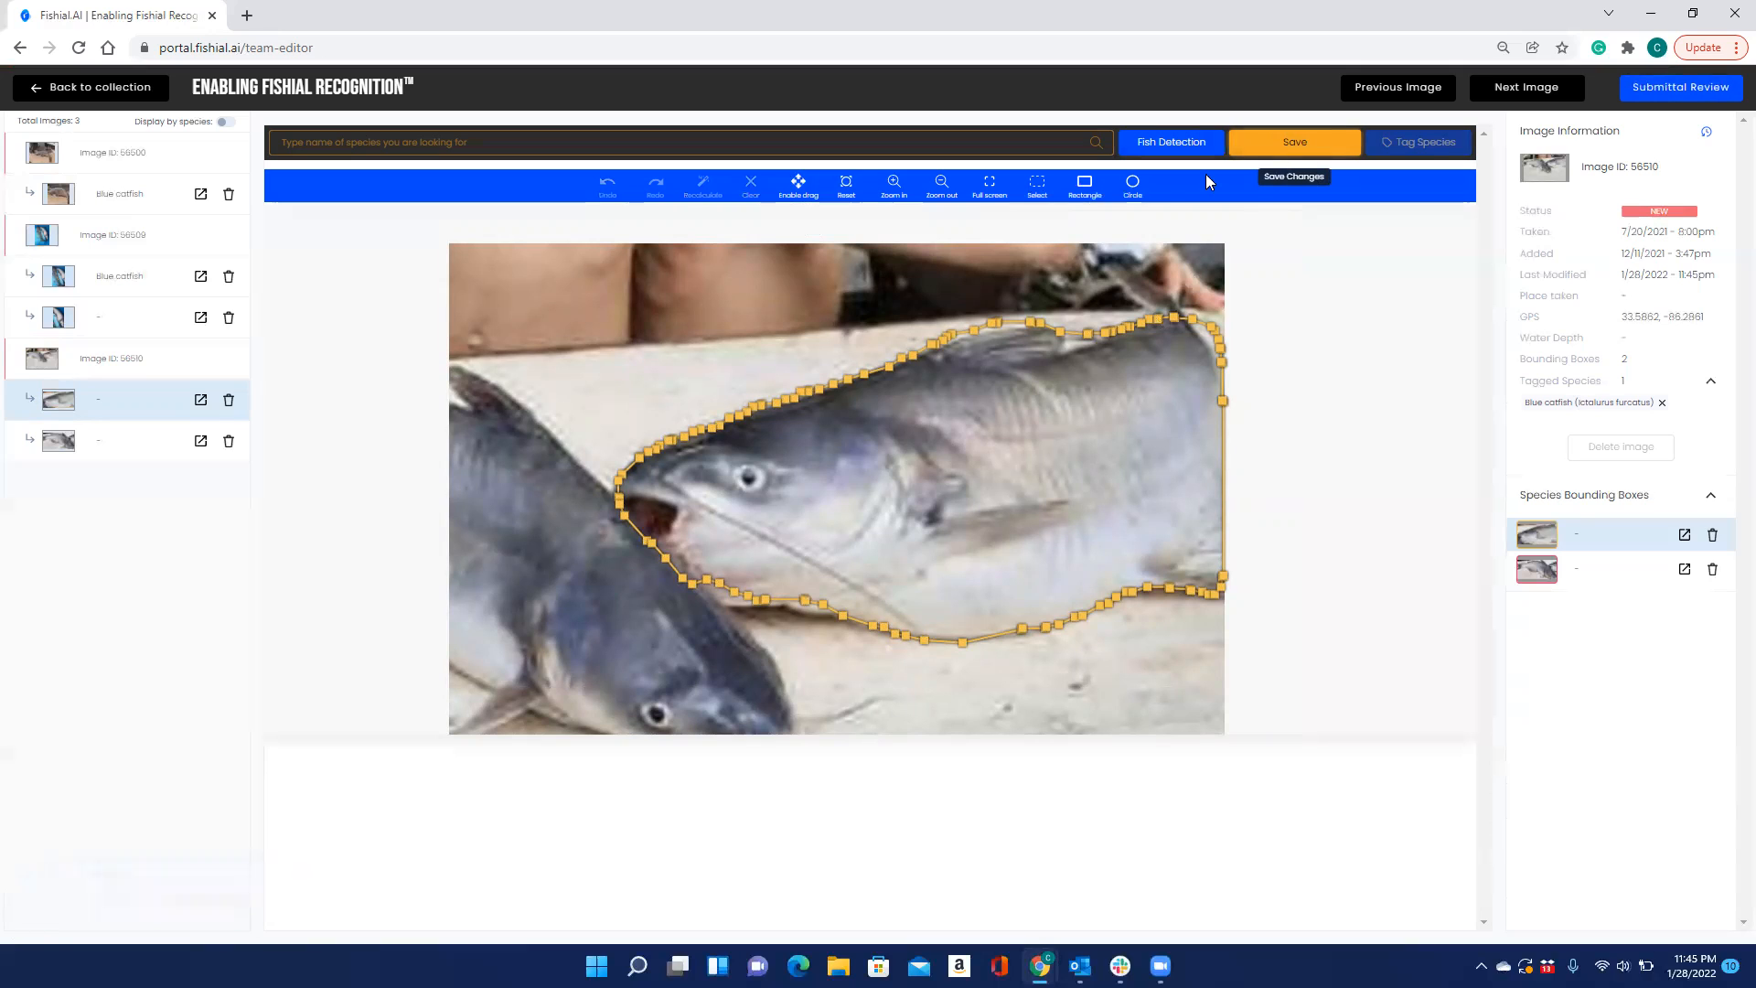
- Assign the species Blue catfish to the open-mouthed catfish's entry under image 56510 and save it
click(119, 409)
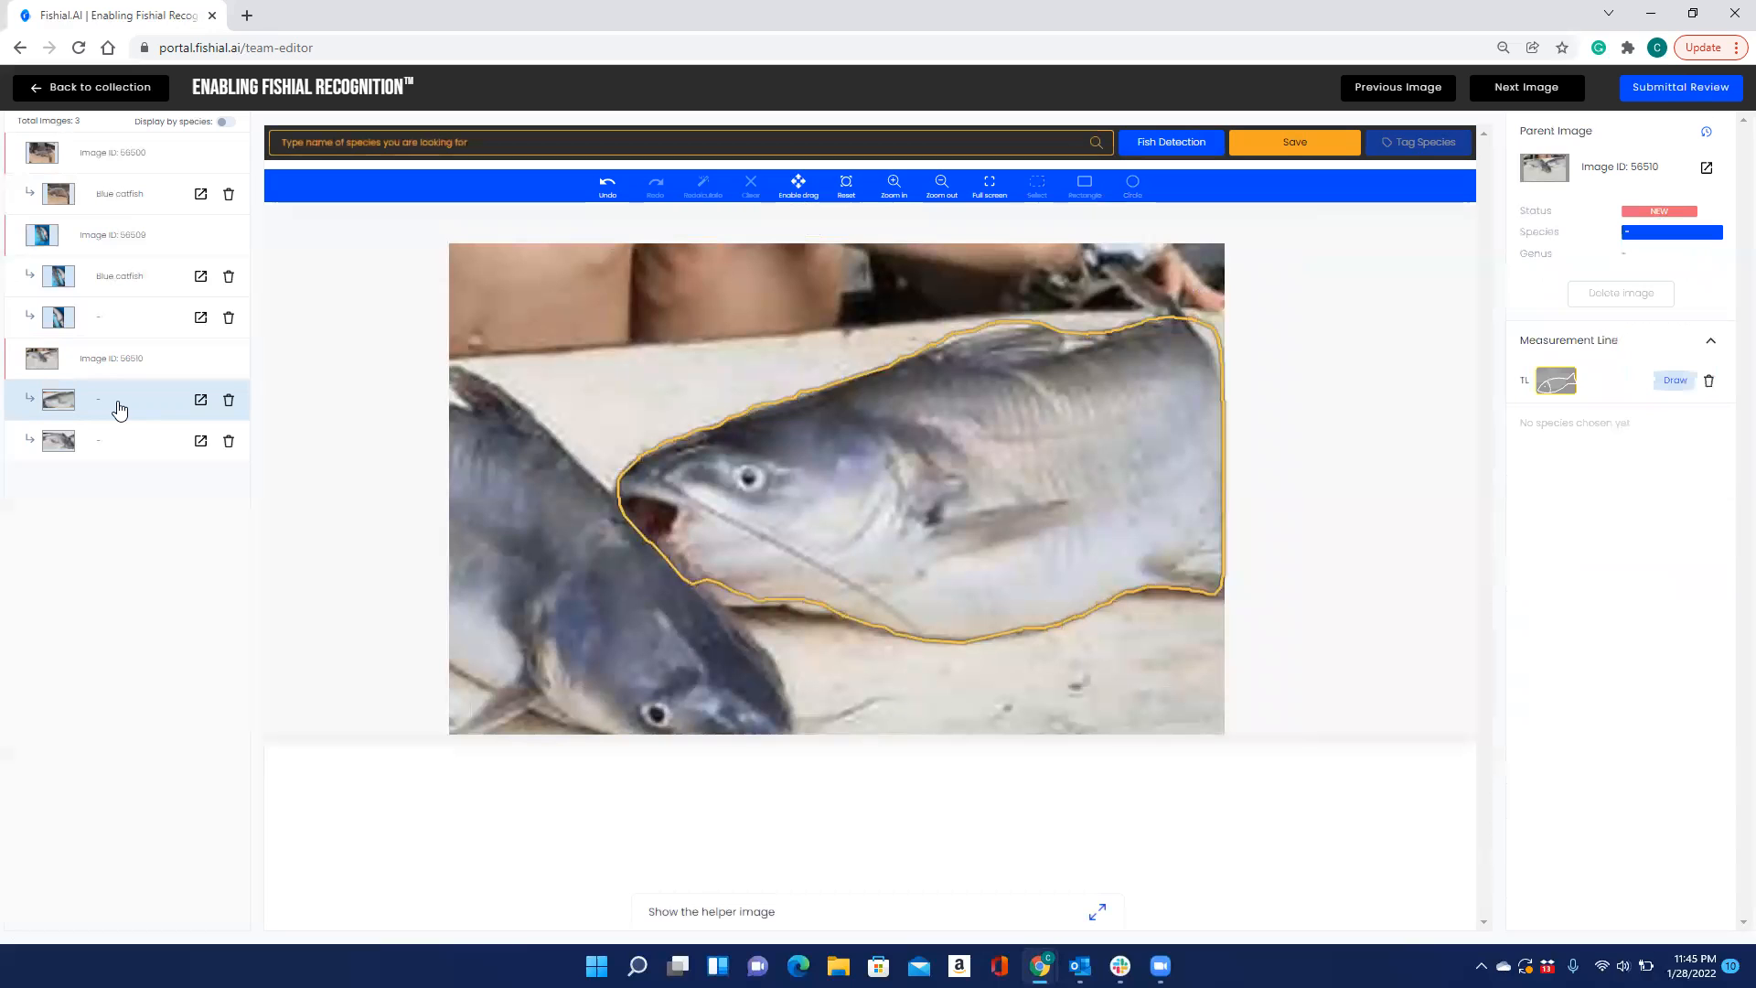
click(535, 149)
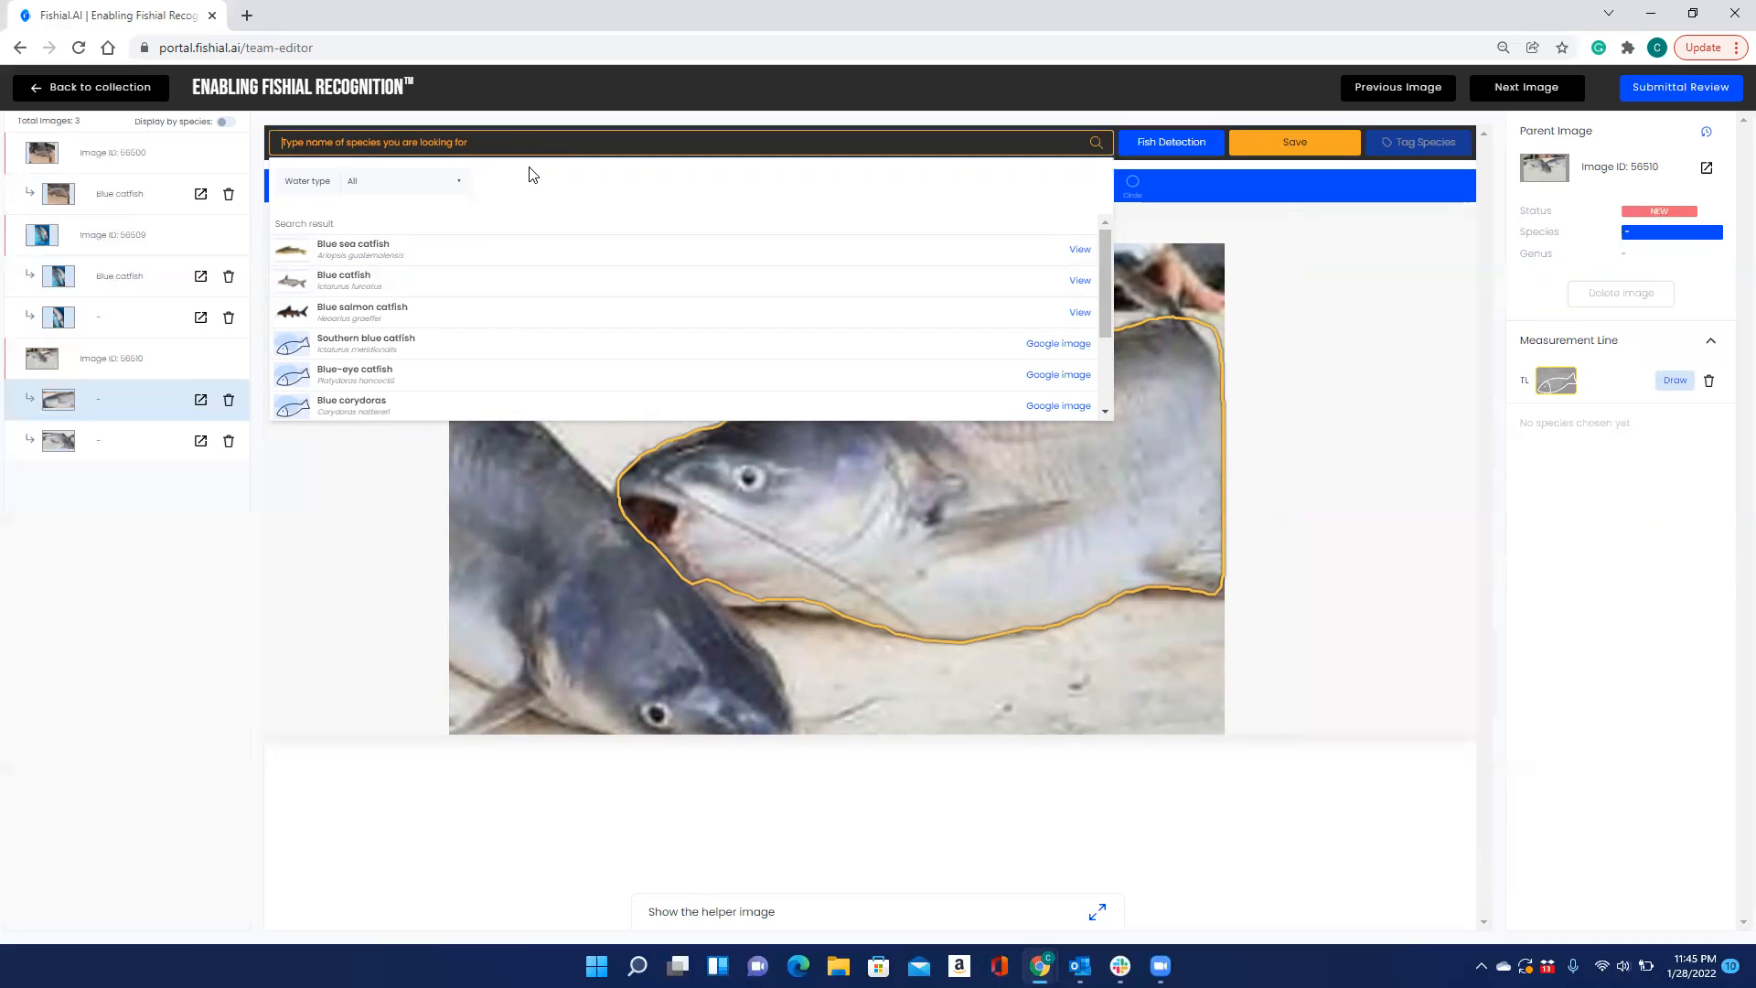
click(474, 299)
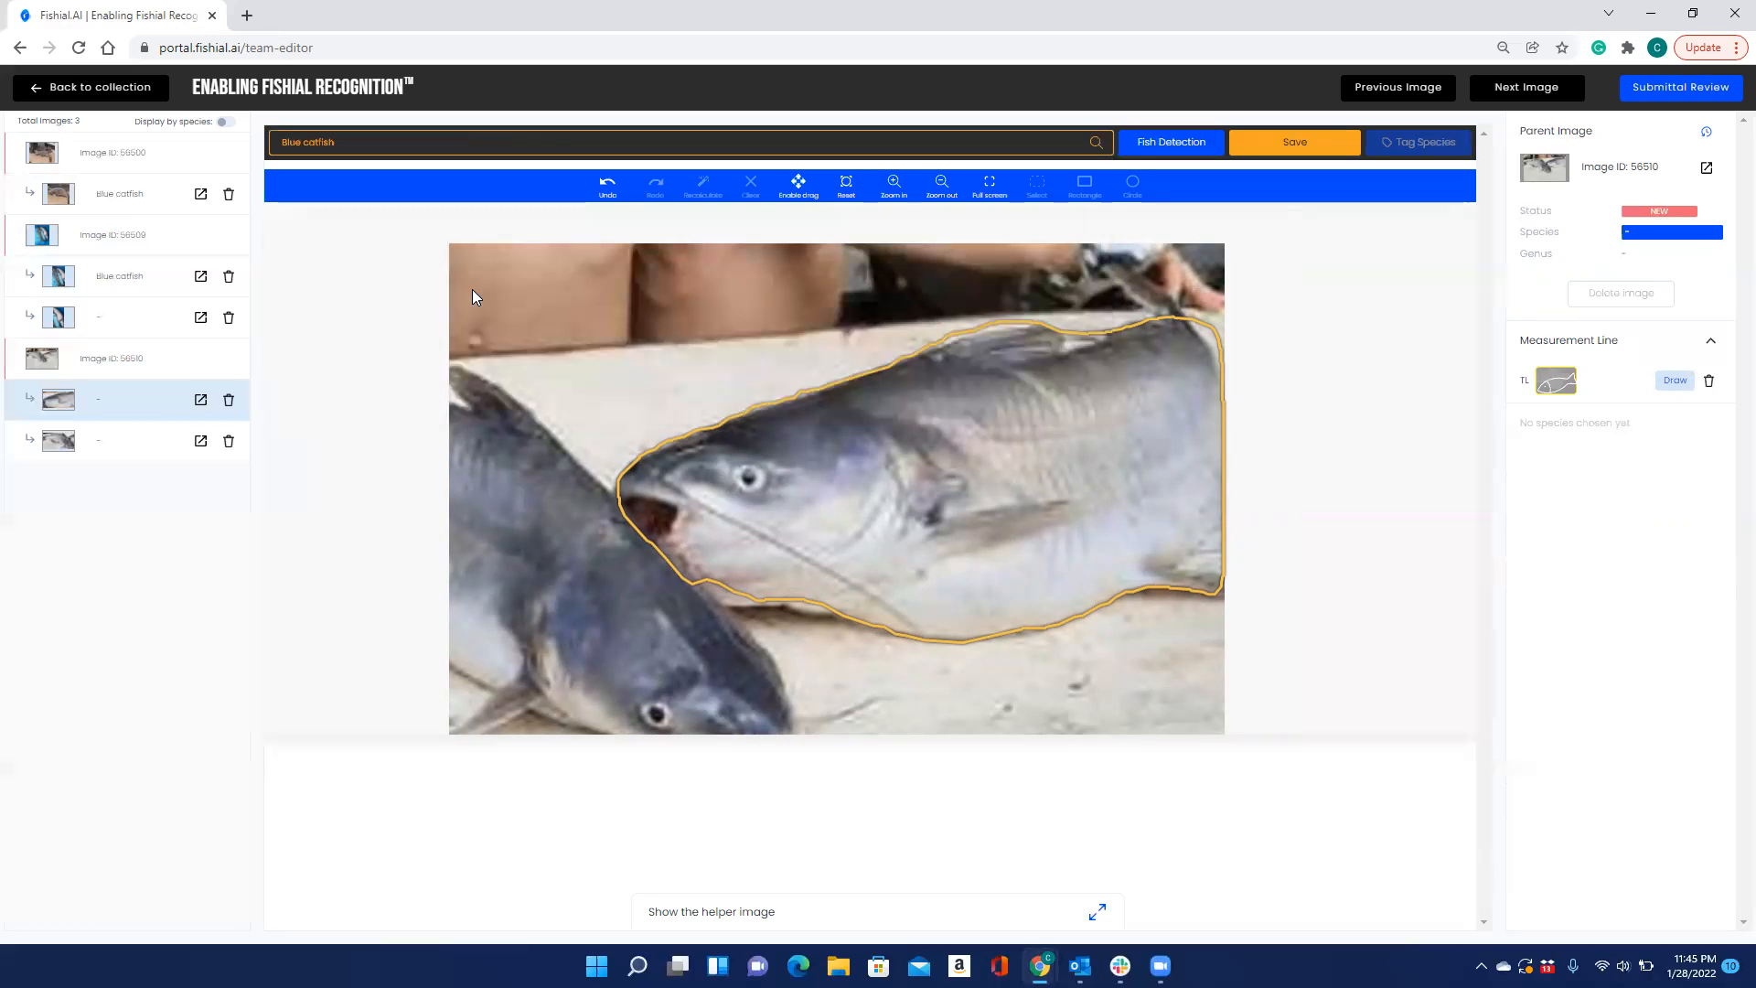
click(1309, 142)
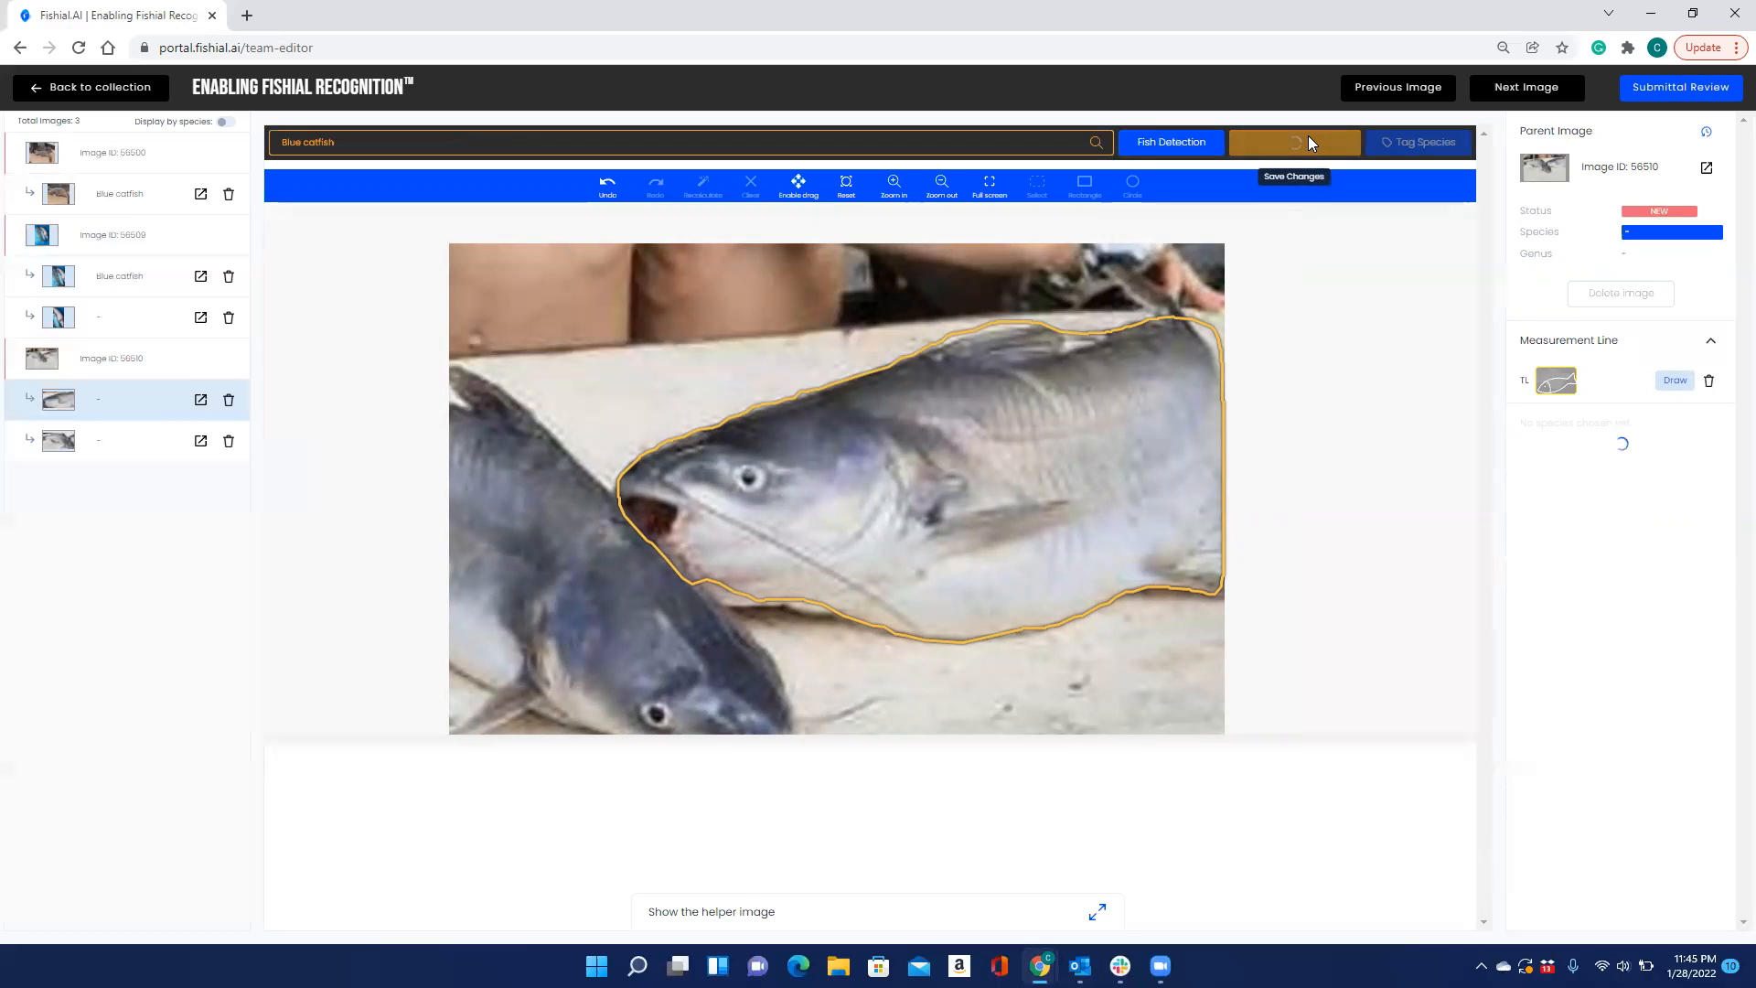